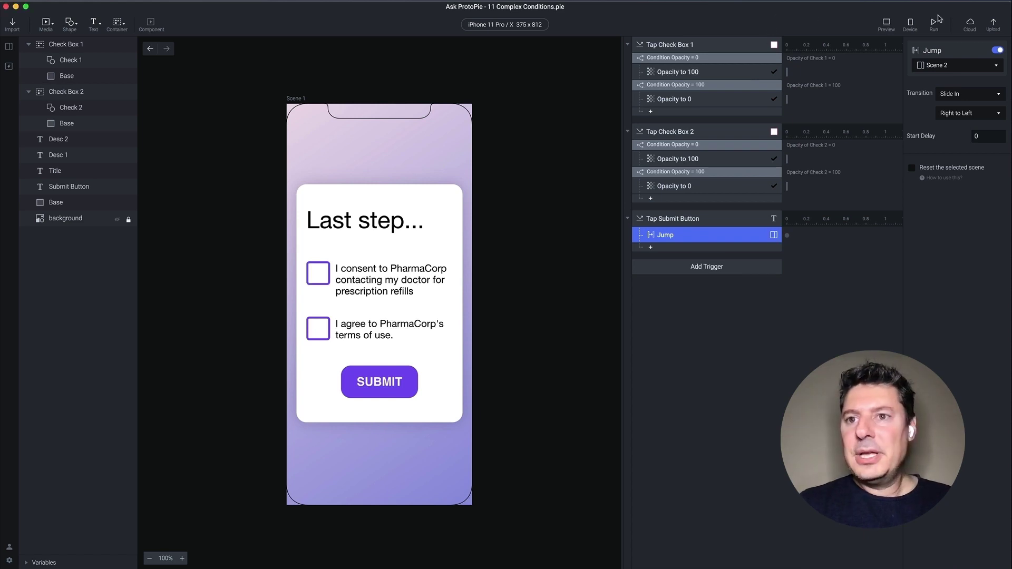
Preview the prototype and test the submit button with both consent boxes ticked and again with both unticked
left_click(887, 22)
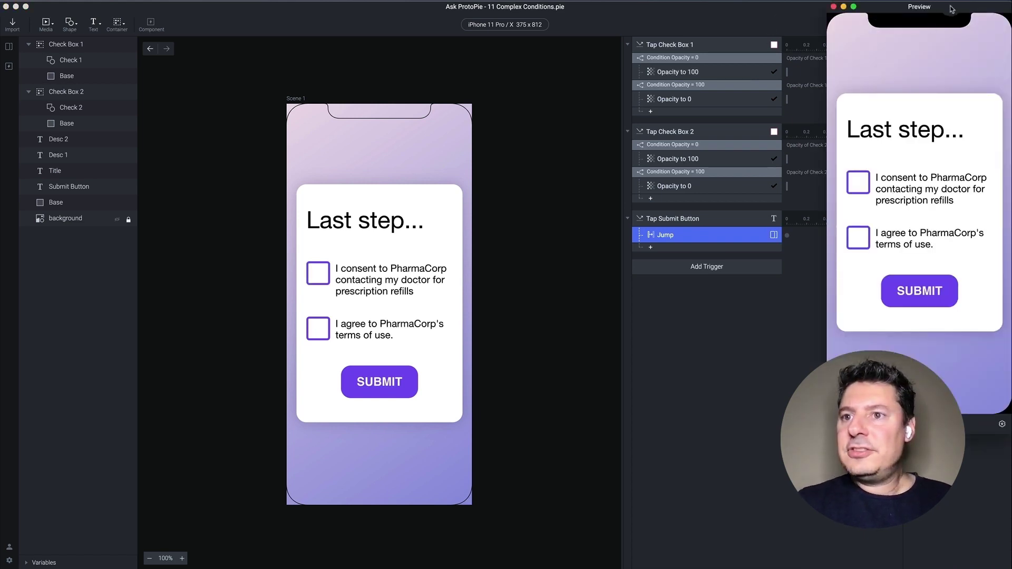
left_click_drag(952, 20, 520, 62)
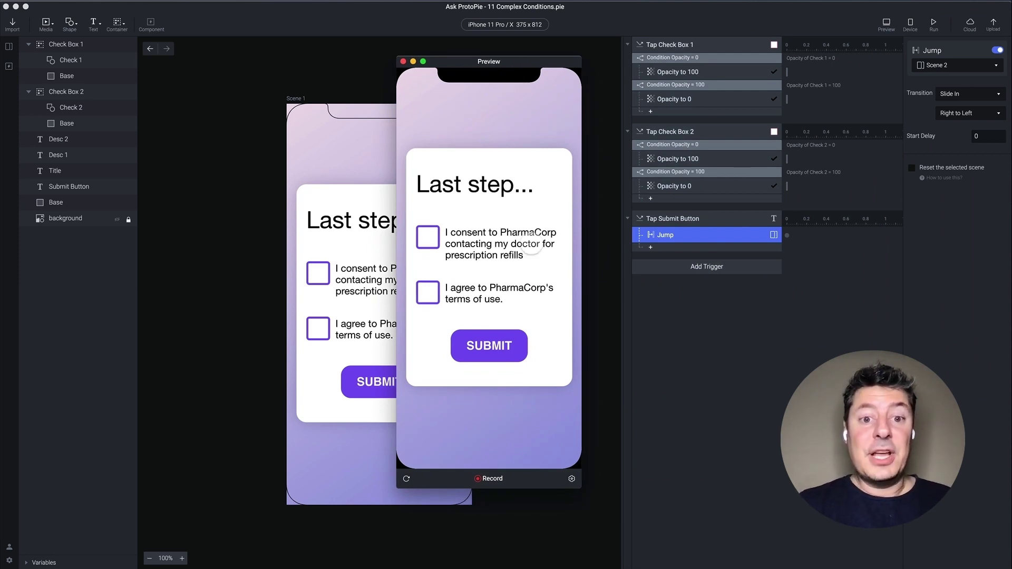
left_click(429, 237)
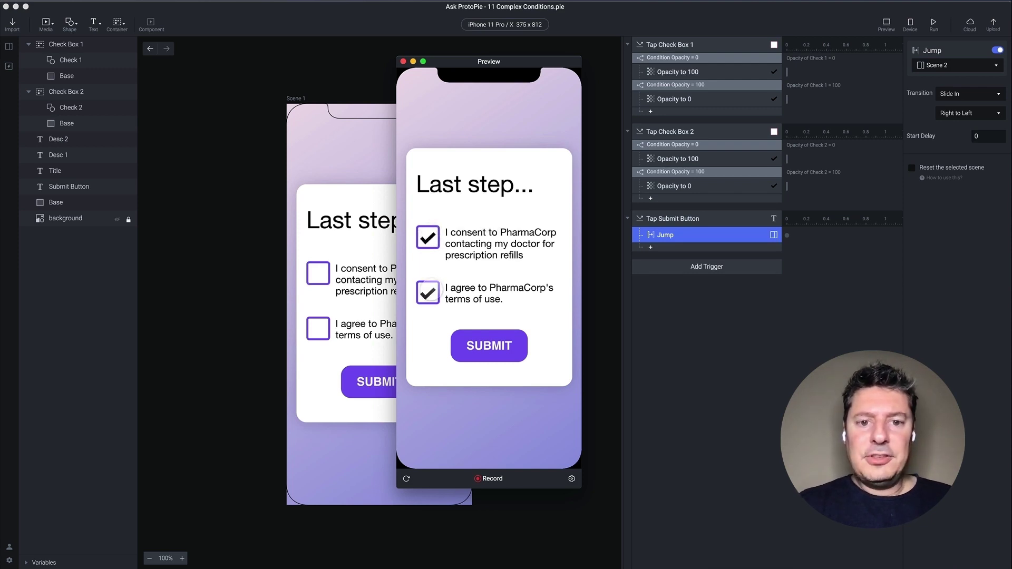
left_click(498, 343)
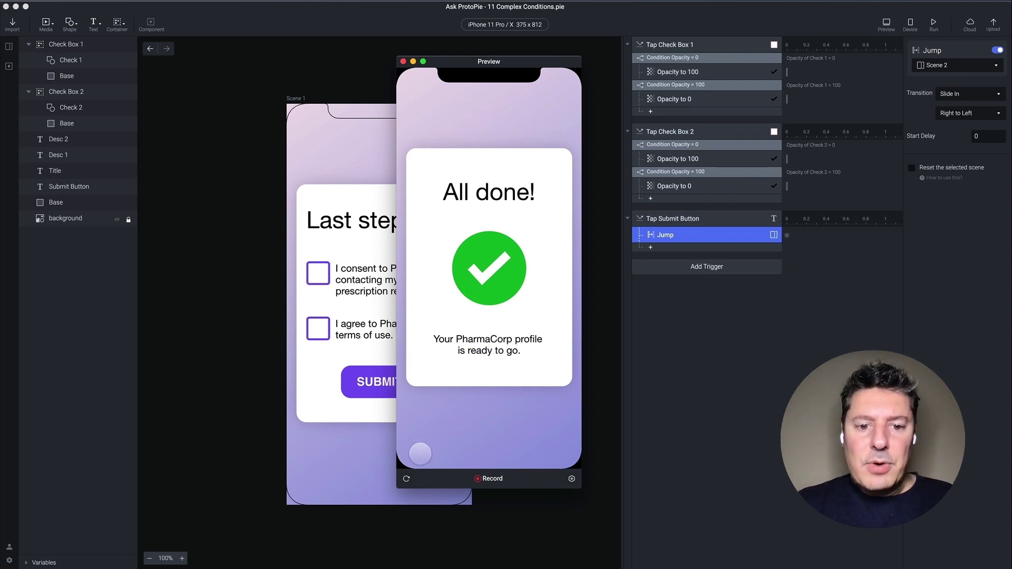
left_click(406, 480)
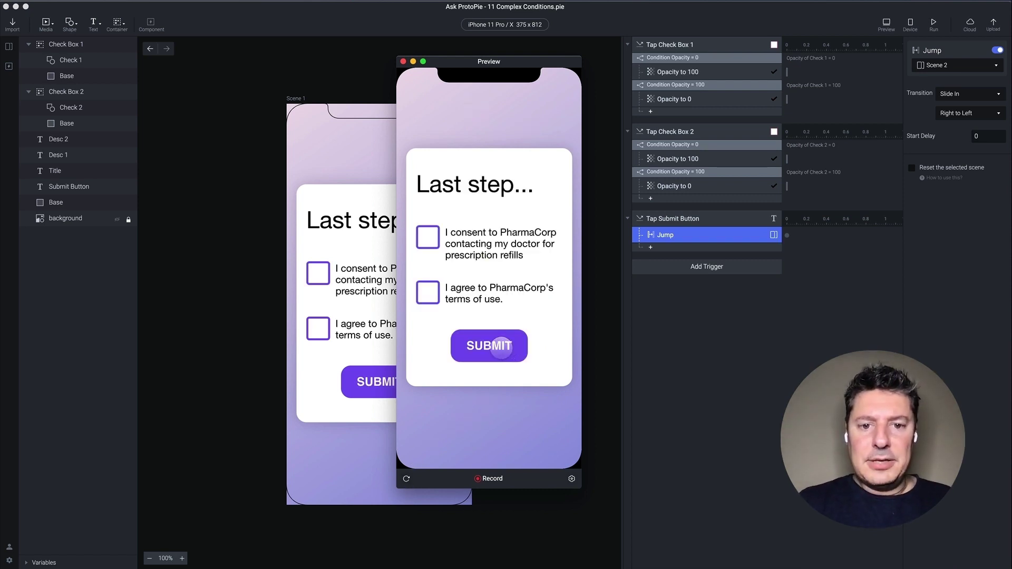
left_click(501, 348)
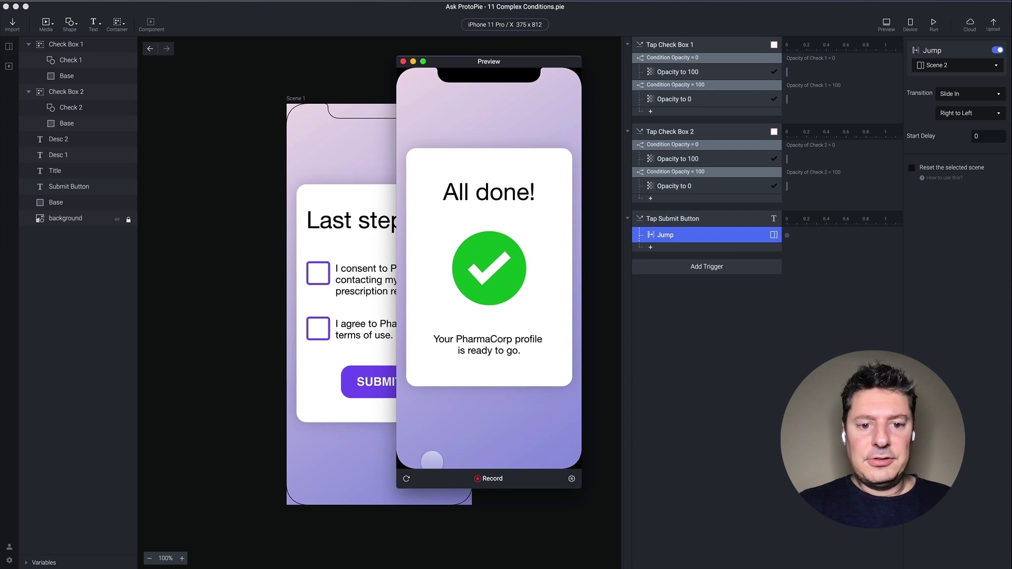
left_click(406, 480)
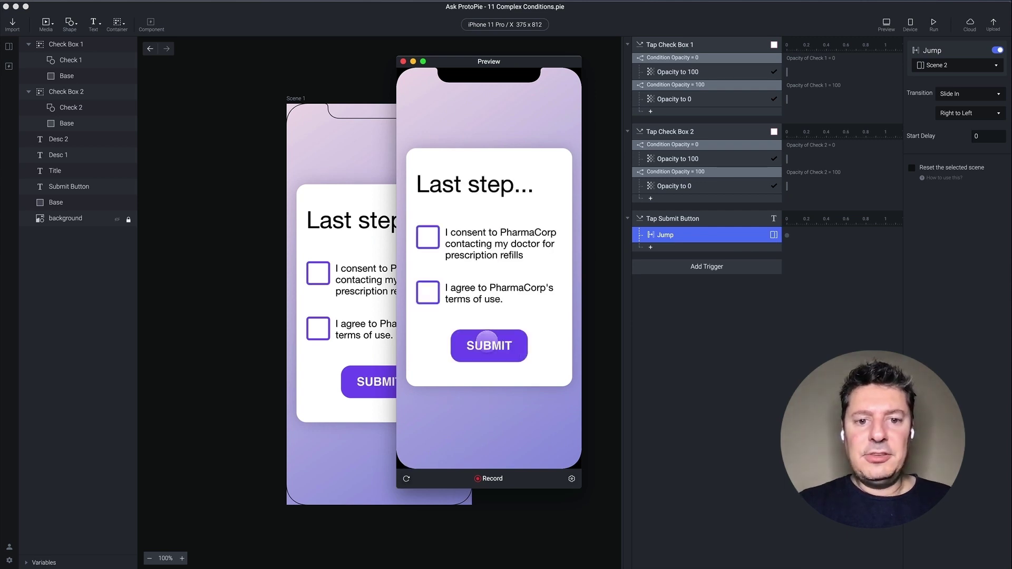
Toggle both consent checkboxes on and off in the preview, and close the preview
left_click(428, 237)
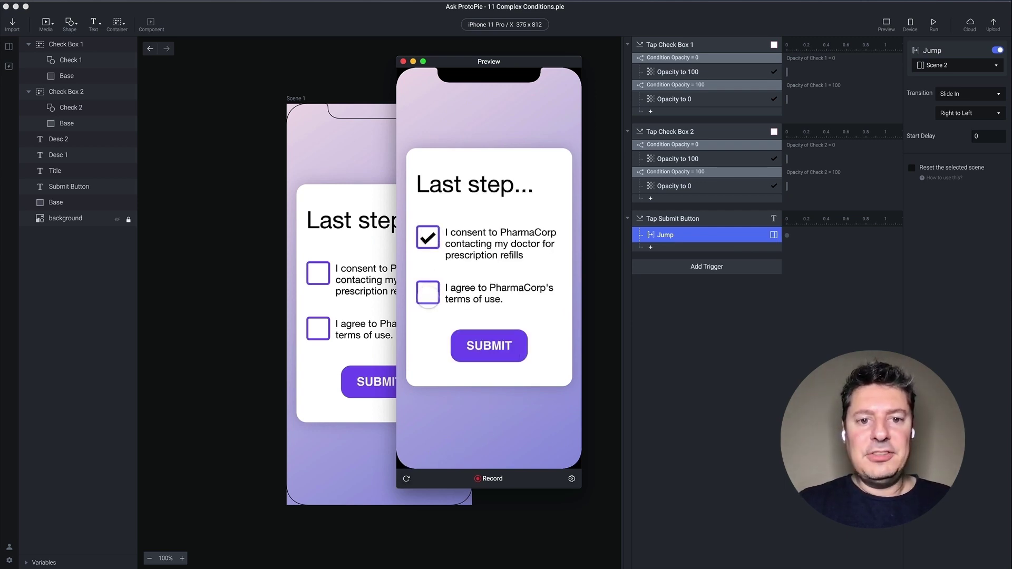
left_click(428, 293)
left_click(428, 293)
left_click(428, 237)
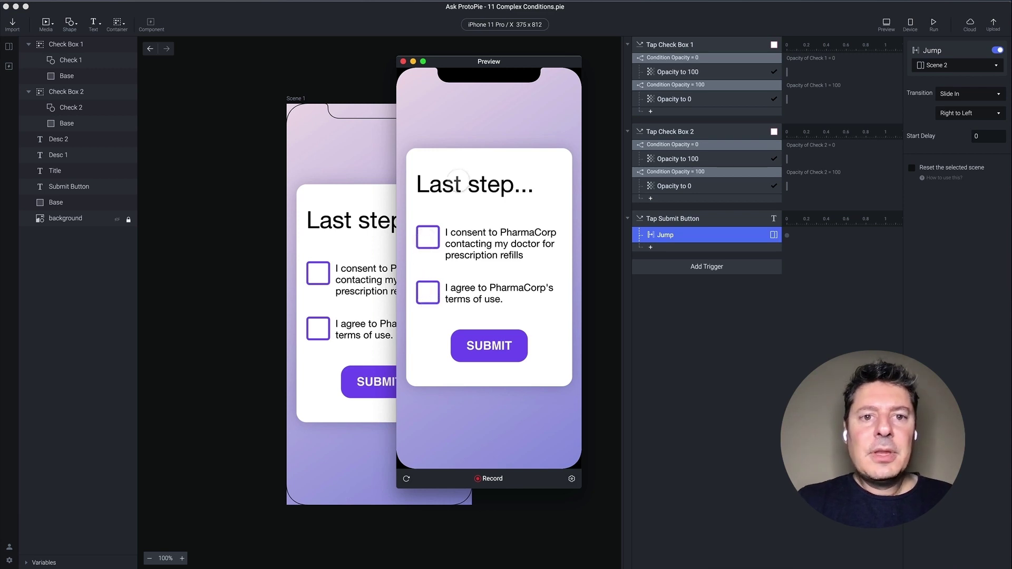
left_click(403, 62)
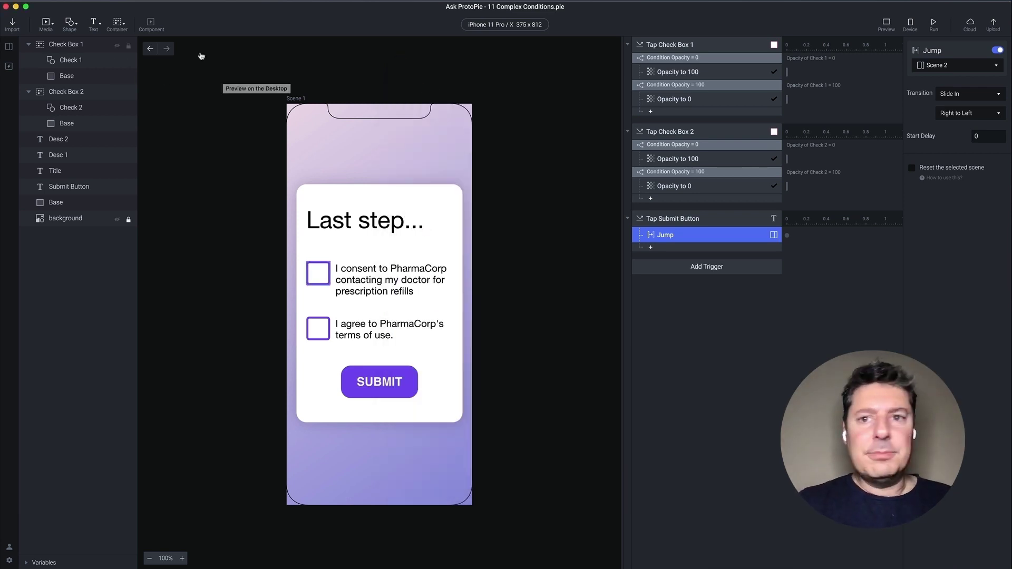
Inspect the layers inside the Check Box 1 container and the opacity of its Check 1 layer
left_click(83, 46)
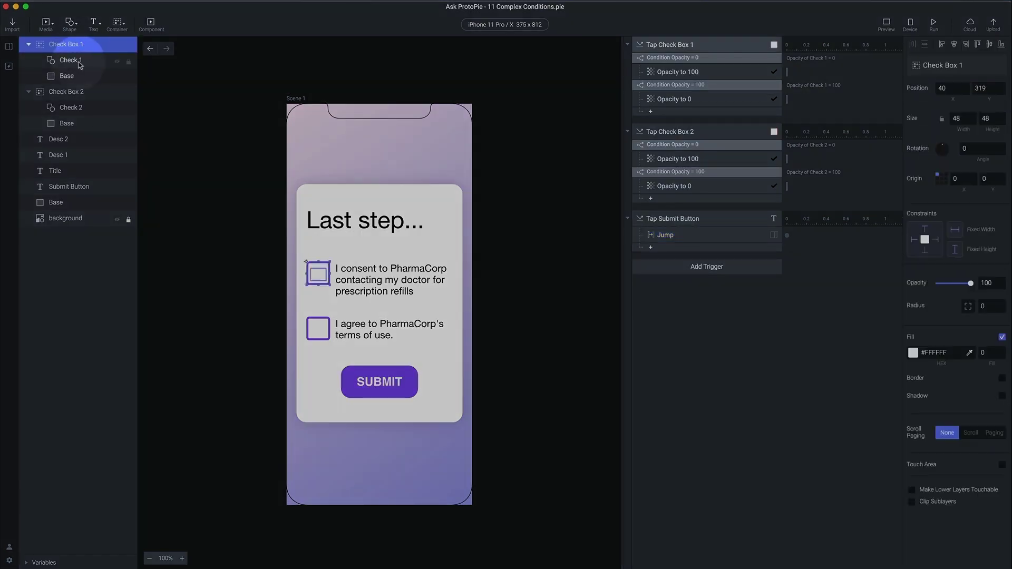
left_click(71, 77)
left_click(71, 60)
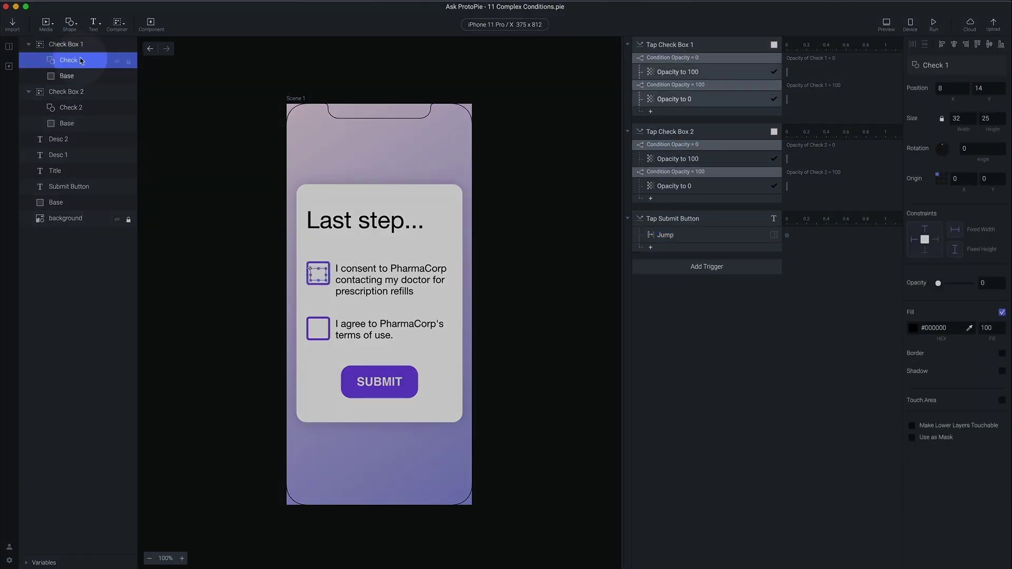
mouse_move(940, 285)
left_mouse_down()
mouse_move(990, 287)
mouse_move(931, 286)
left_mouse_up()
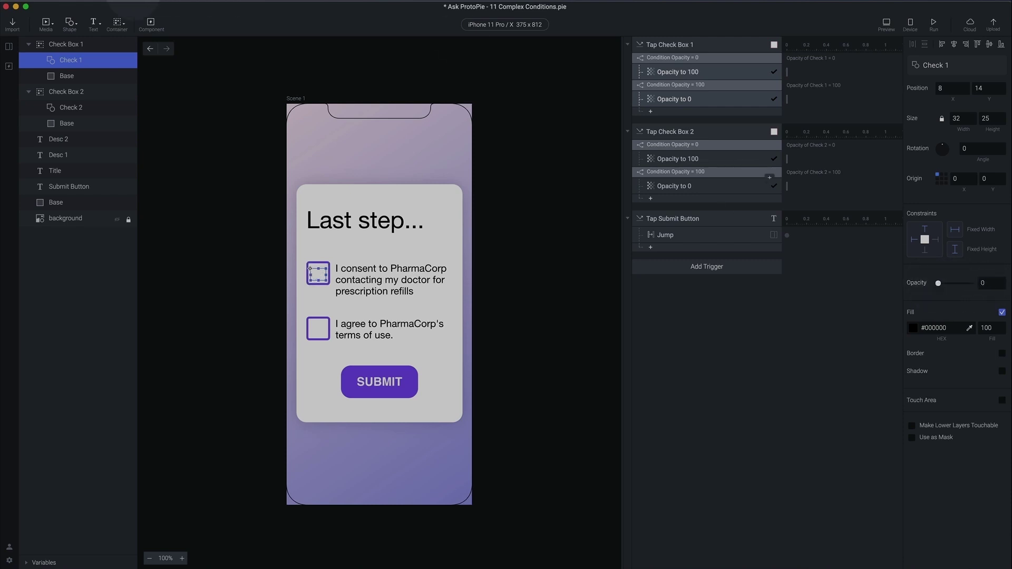
Examine the Tap Check Box 1 trigger with its two opacity conditions and their opacity responses
left_click(66, 44)
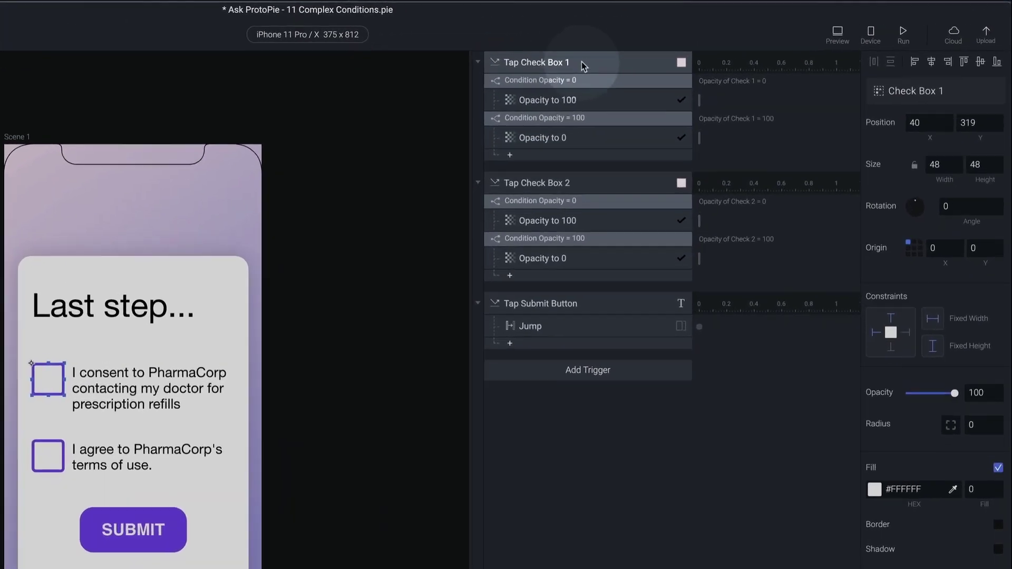
left_click(582, 84)
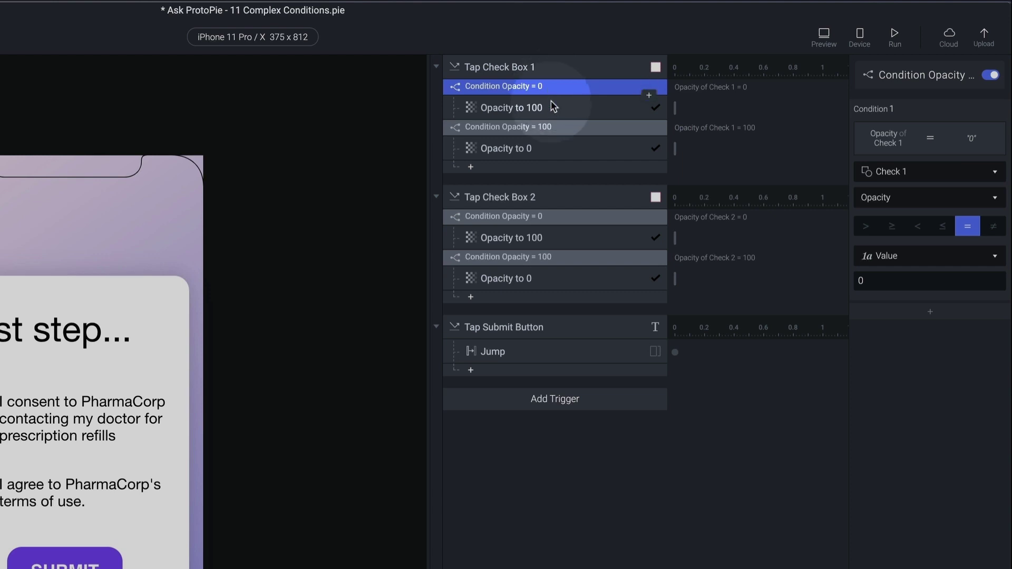
left_click(551, 107)
right_click(564, 128)
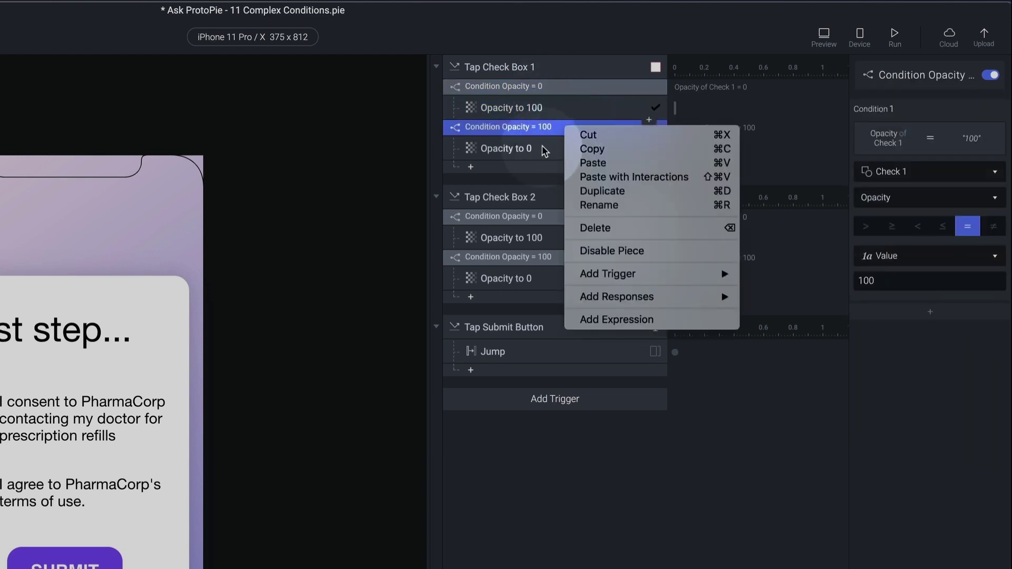
left_click(542, 149)
left_click(542, 150)
left_click(545, 67)
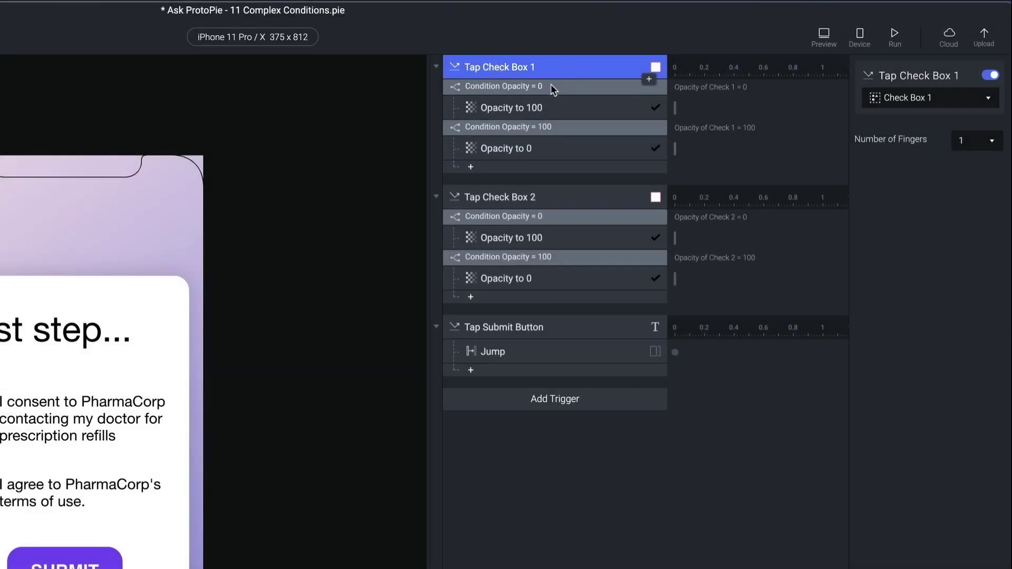
left_click(622, 558)
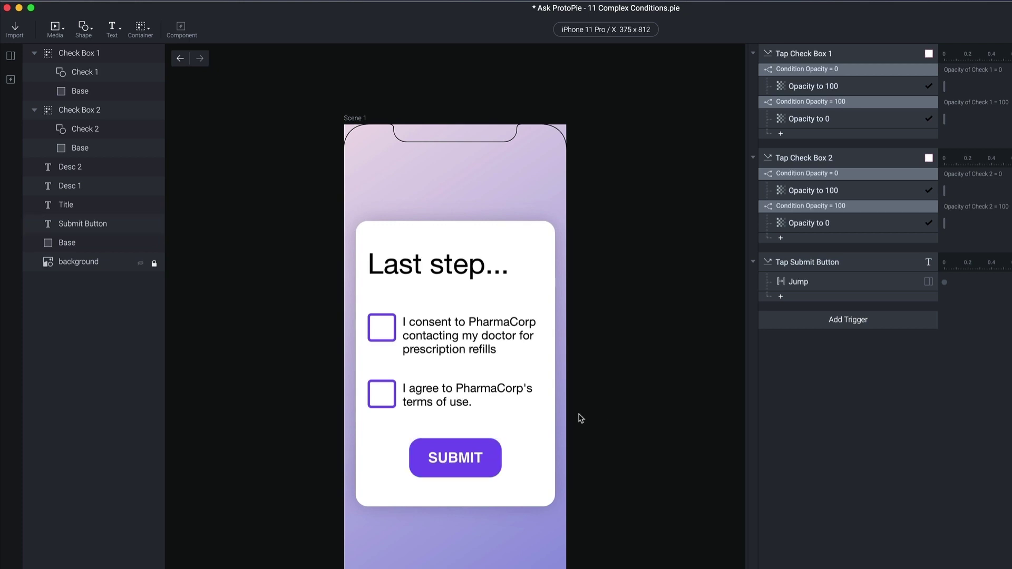
Change the Submit Button's fill colour to grey #ADB5BD
left_click(457, 444)
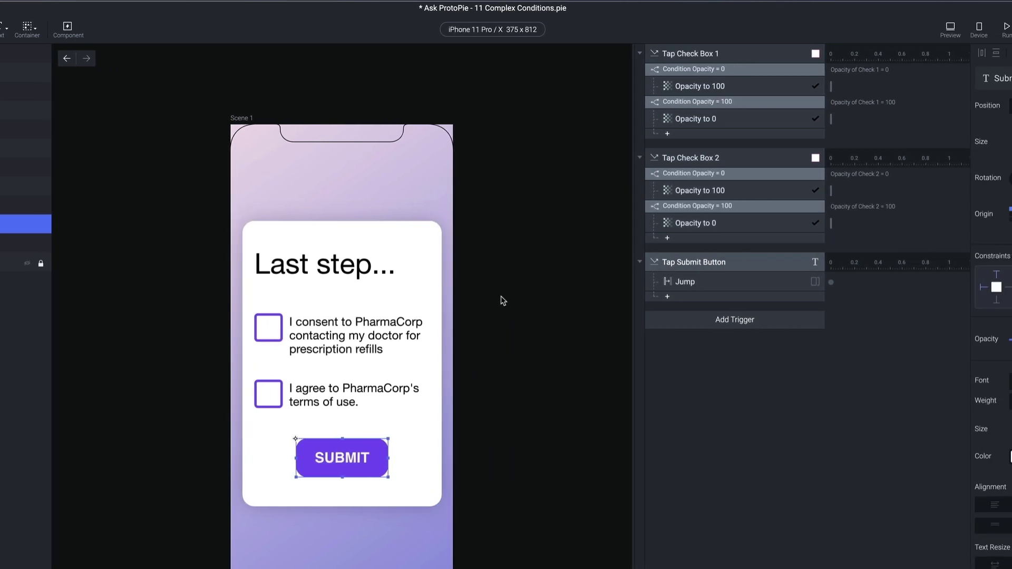
scroll(940, 451, "down", 5)
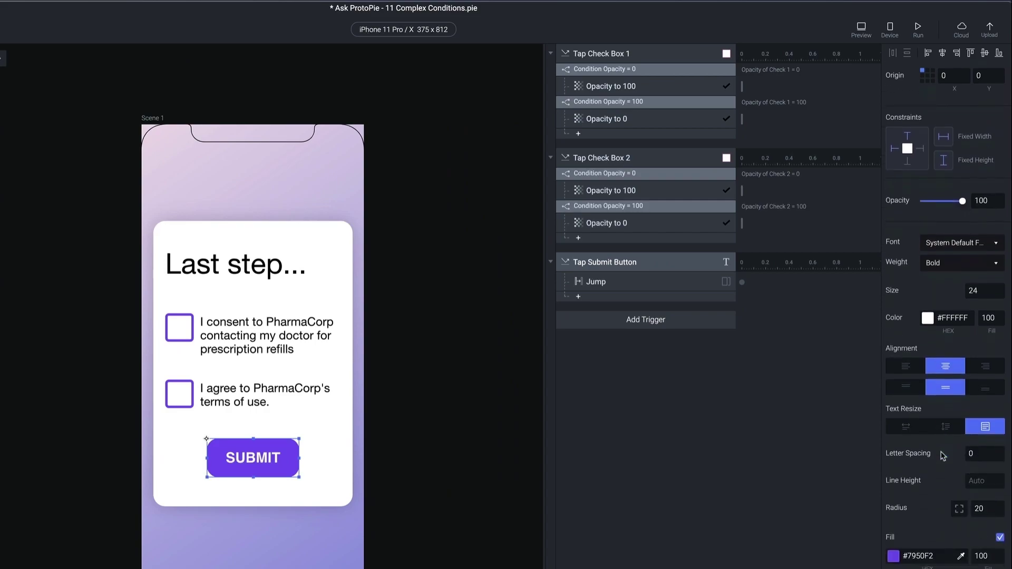
left_click(893, 528)
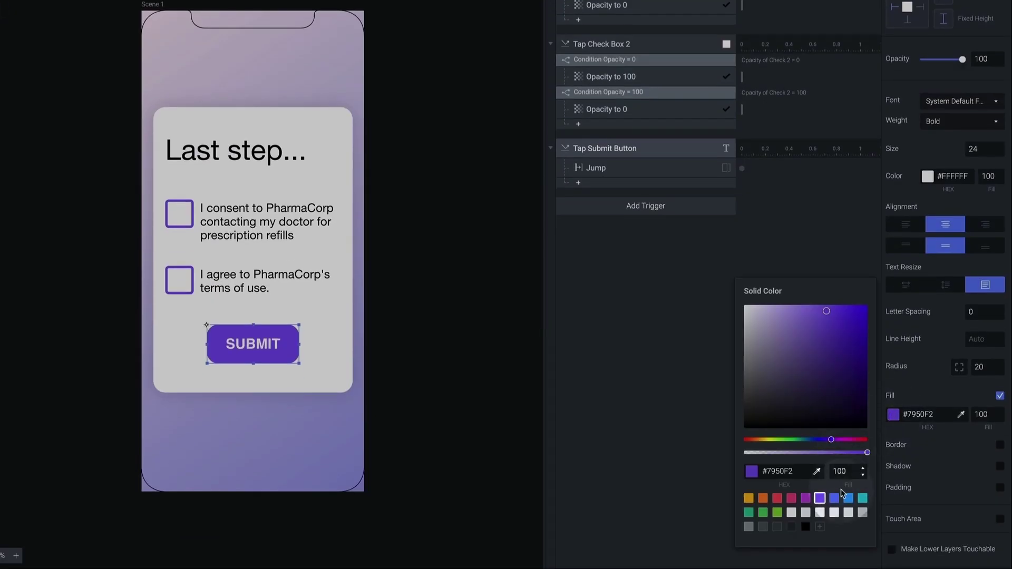
left_click(862, 512)
left_click(639, 316)
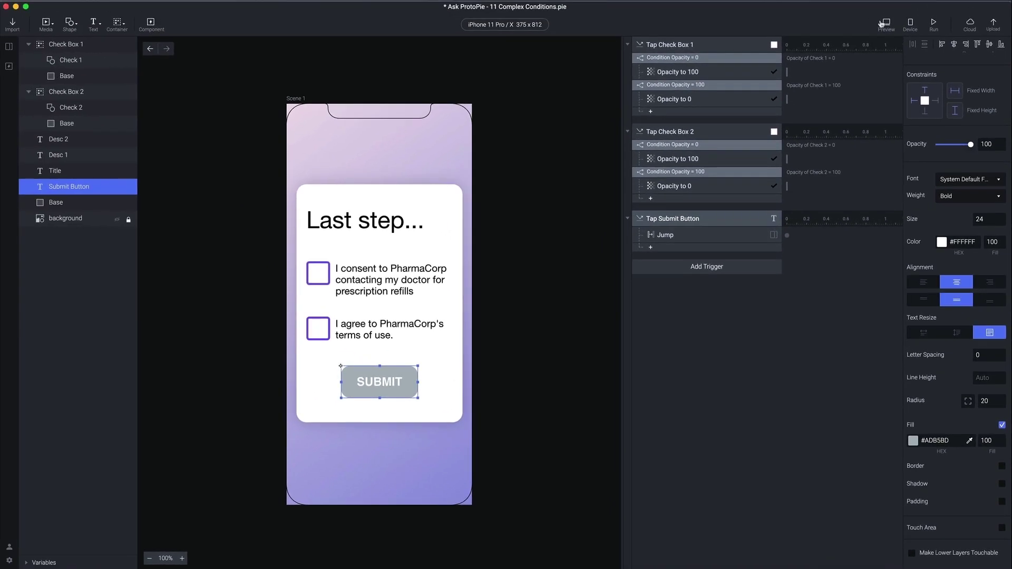
Test the grey submit button in the preview with both boxes unticked, and close the preview
left_click(883, 24)
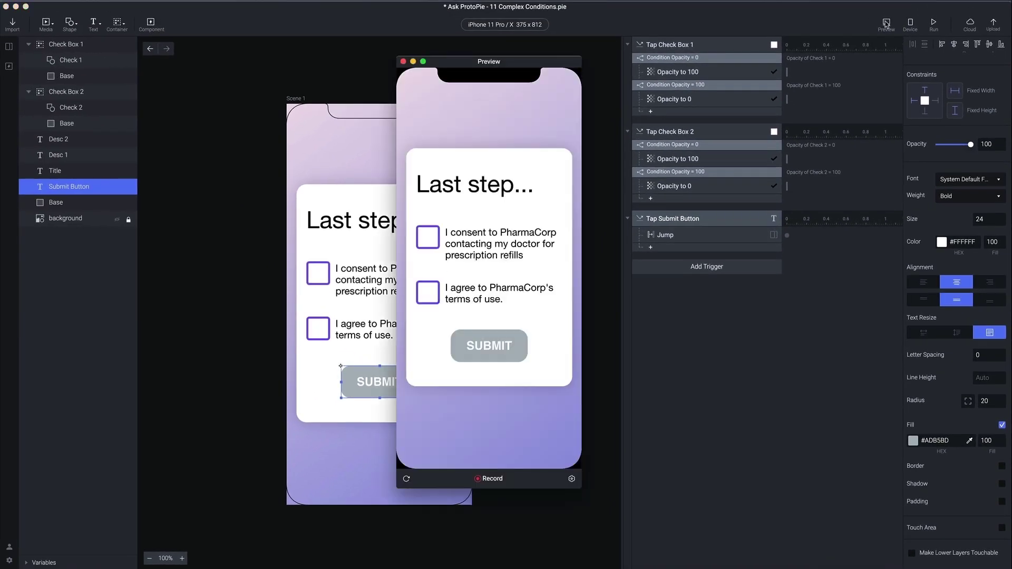
left_click(489, 346)
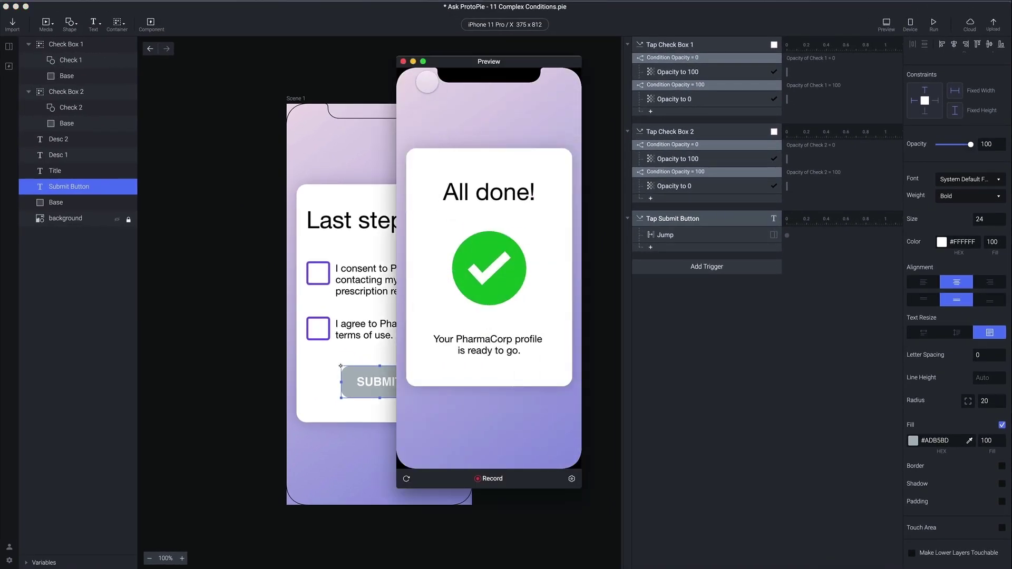
left_click(403, 63)
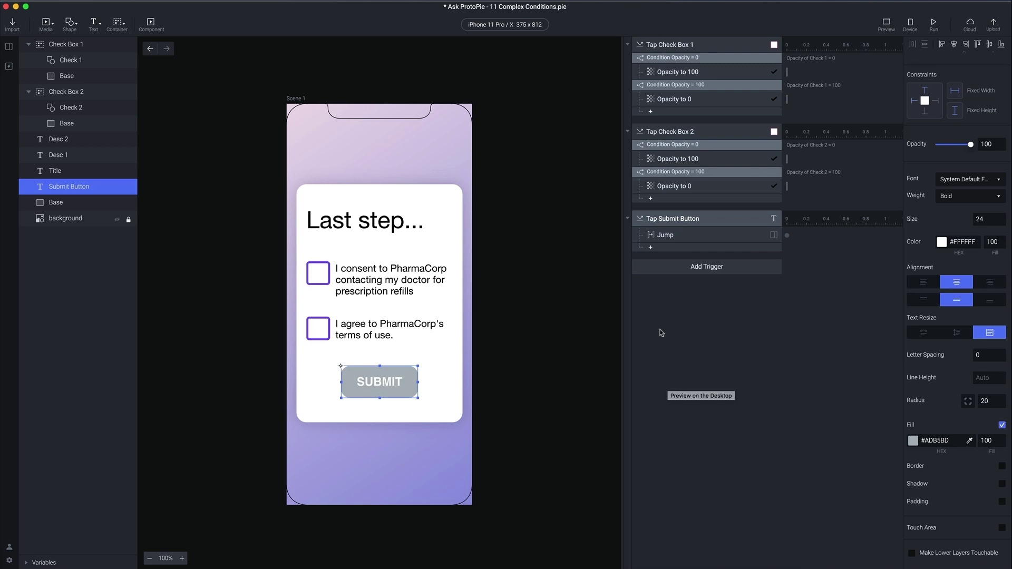
Draw a rectangle about 222 by 101 covering the whole submit button
left_click(70, 24)
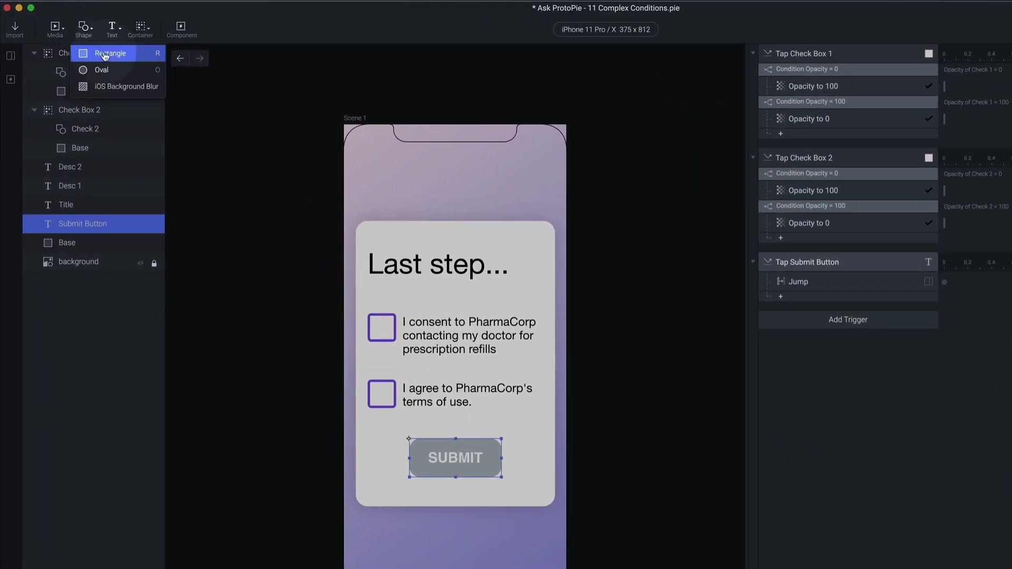
left_click(105, 56)
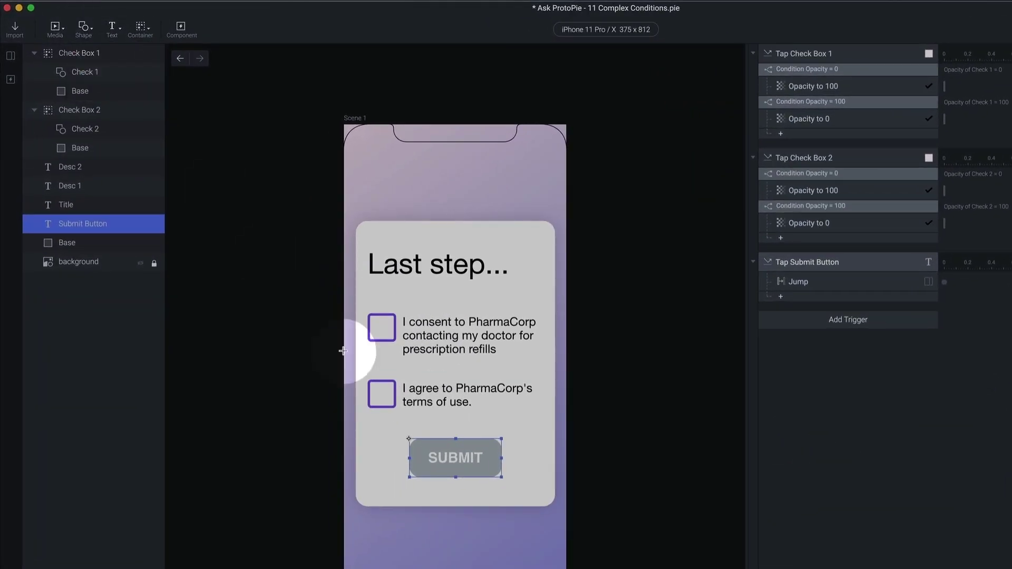
left_click_drag(389, 427, 519, 487)
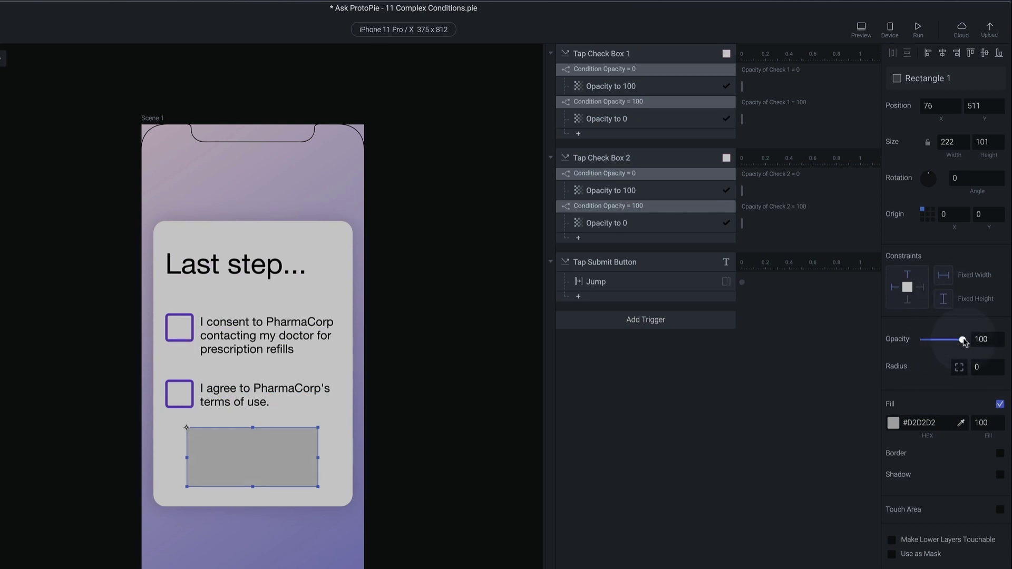
Try setting the covering rectangle's opacity to 0 and test in the preview whether it blocks the submit button
left_click_drag(963, 340, 922, 340)
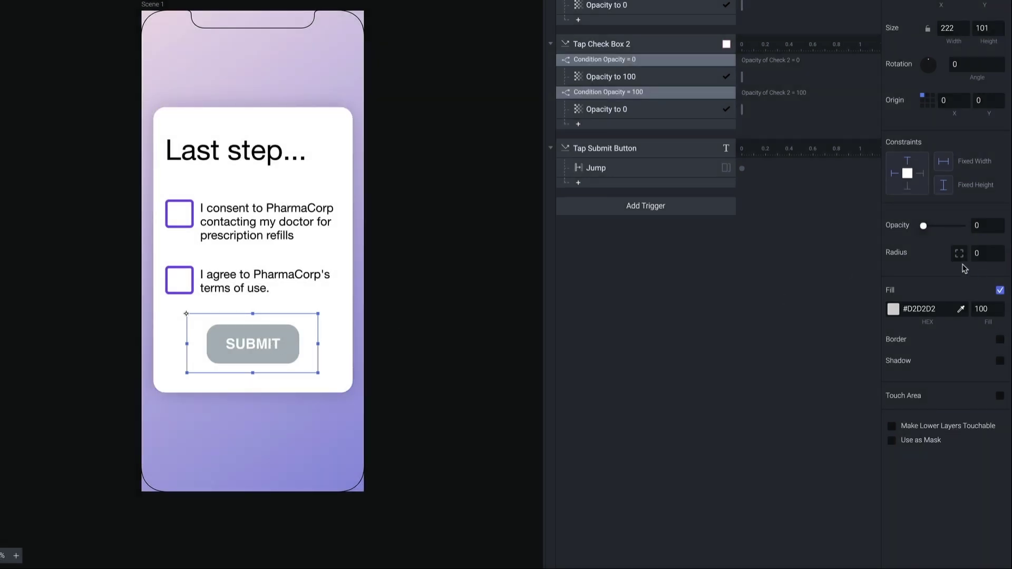
mouse_move(925, 225)
left_mouse_down()
mouse_move(947, 231)
mouse_move(920, 232)
left_mouse_up()
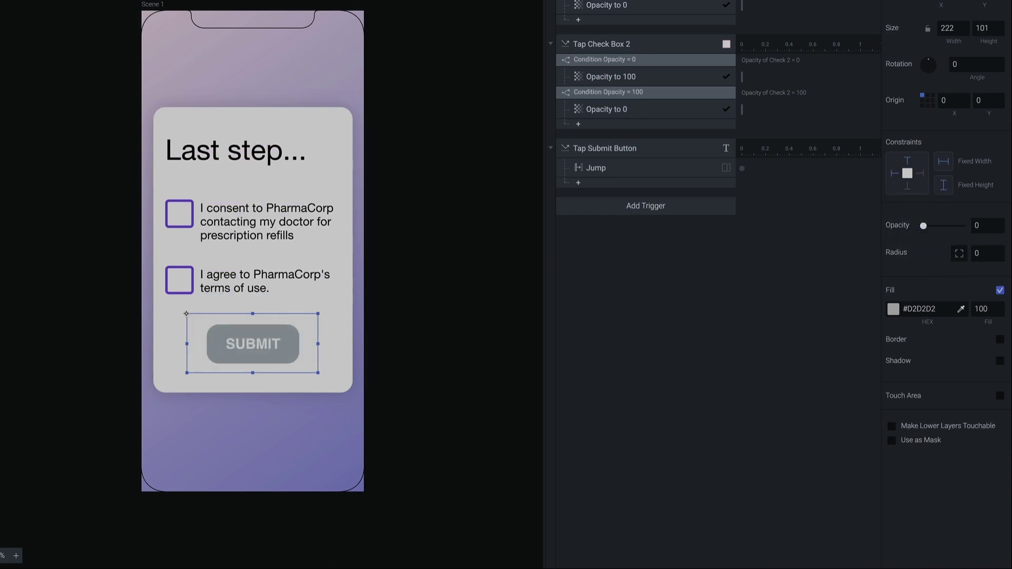
key("super+p")
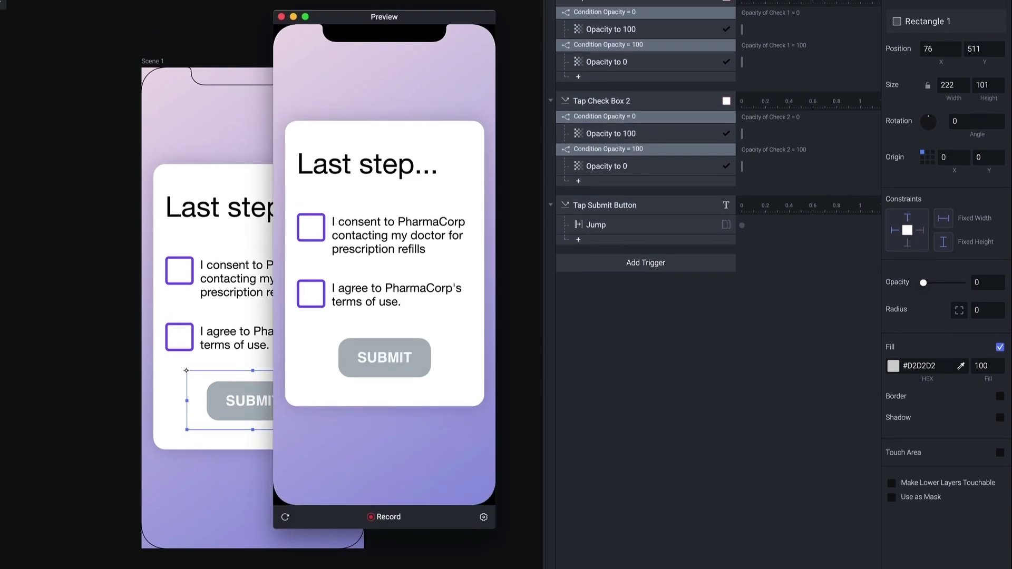
left_click(371, 352)
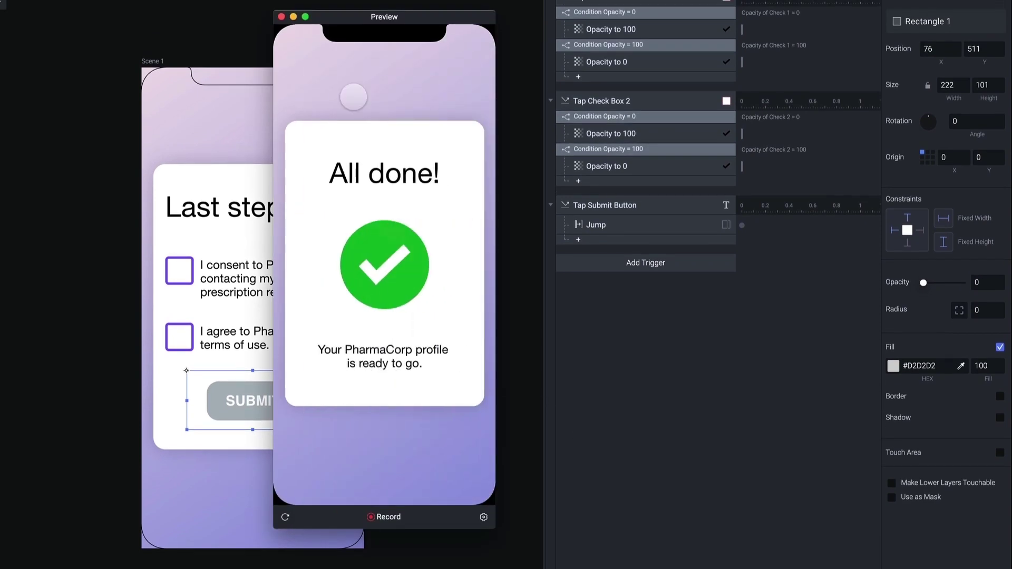
left_click(282, 17)
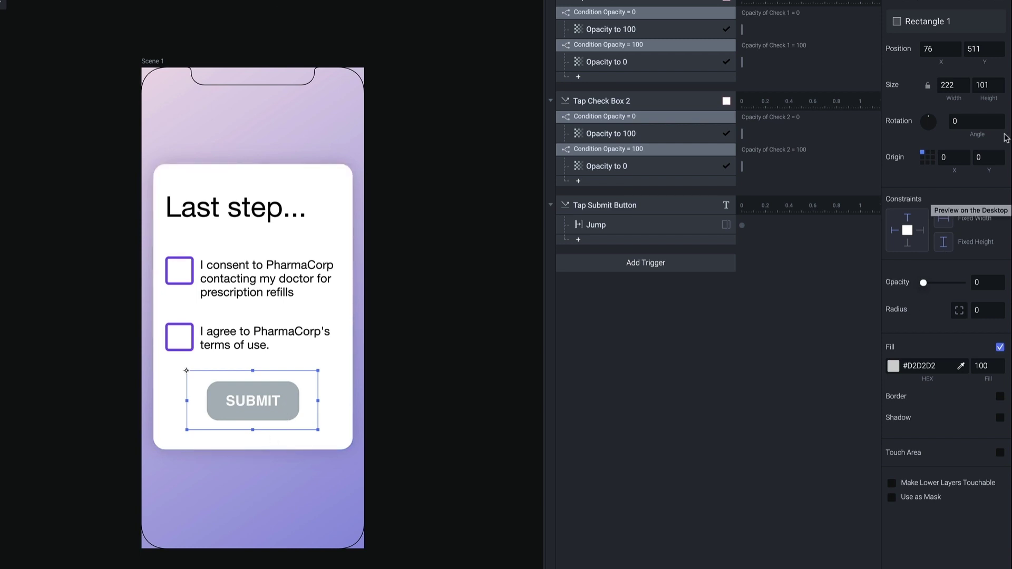
Set the covering rectangle's opacity to 100 and turn off its fill
left_click_drag(923, 282, 997, 289)
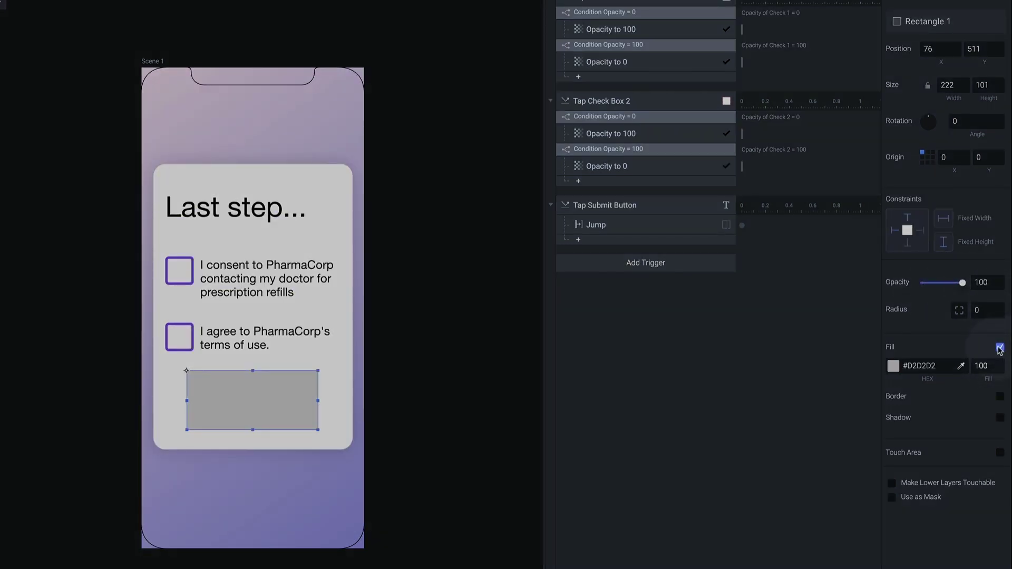
left_click(1000, 348)
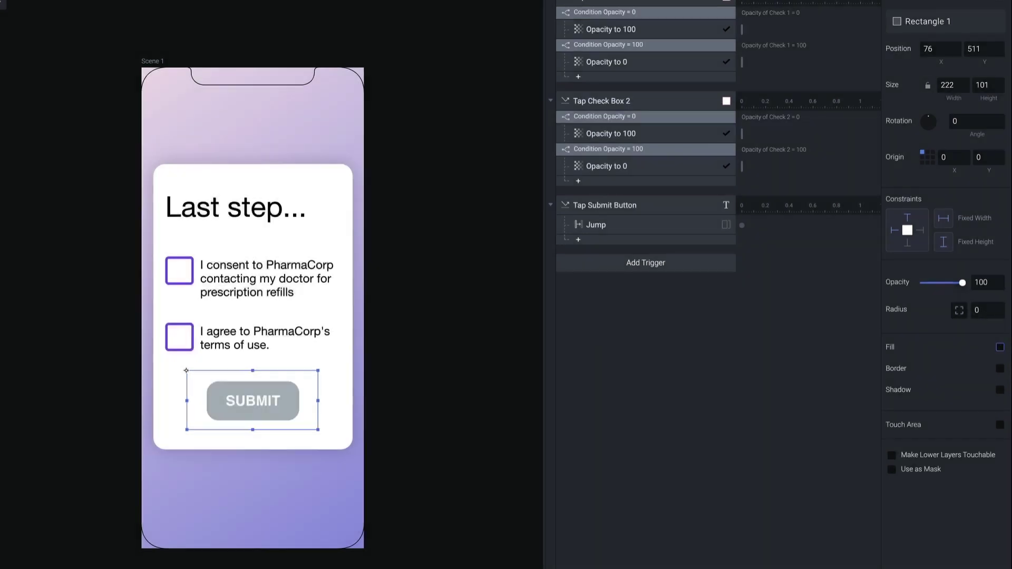
Test in the preview whether the unfilled cover rectangle blocks the submit button, and close the preview
key("super+p")
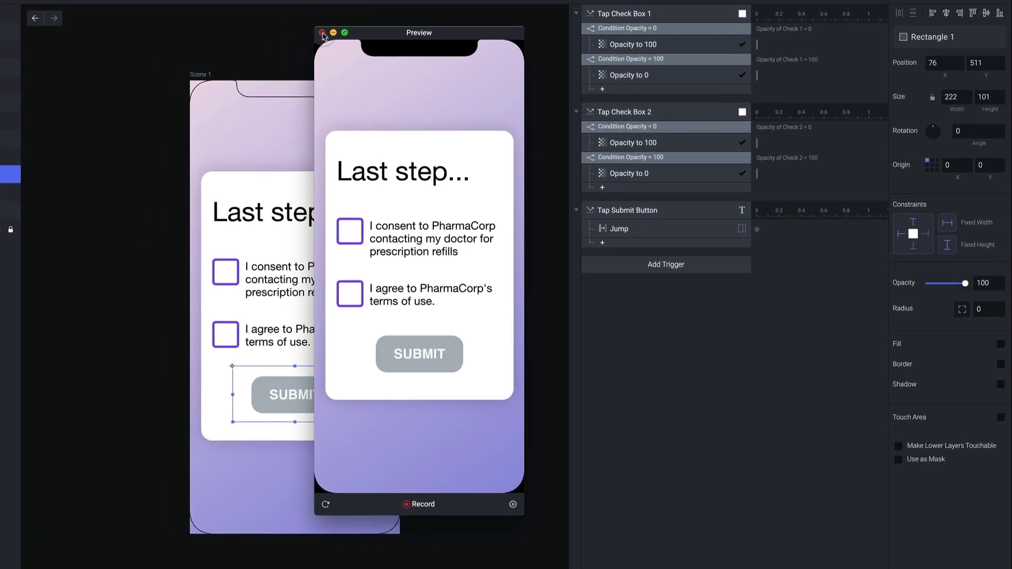
left_click(281, 16)
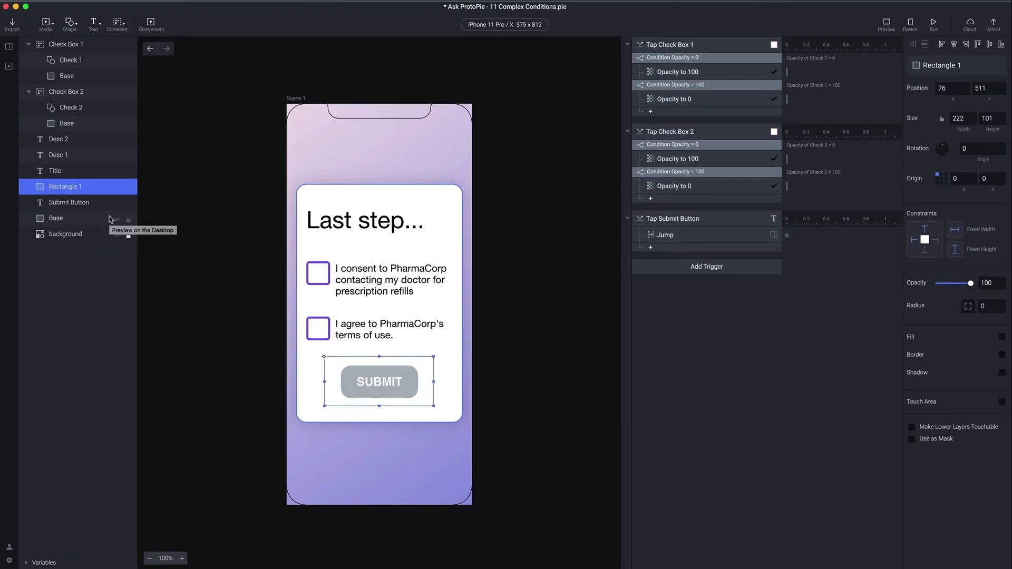
Set the Submit Button layer's opacity to 50 and deselect it
left_click(74, 202)
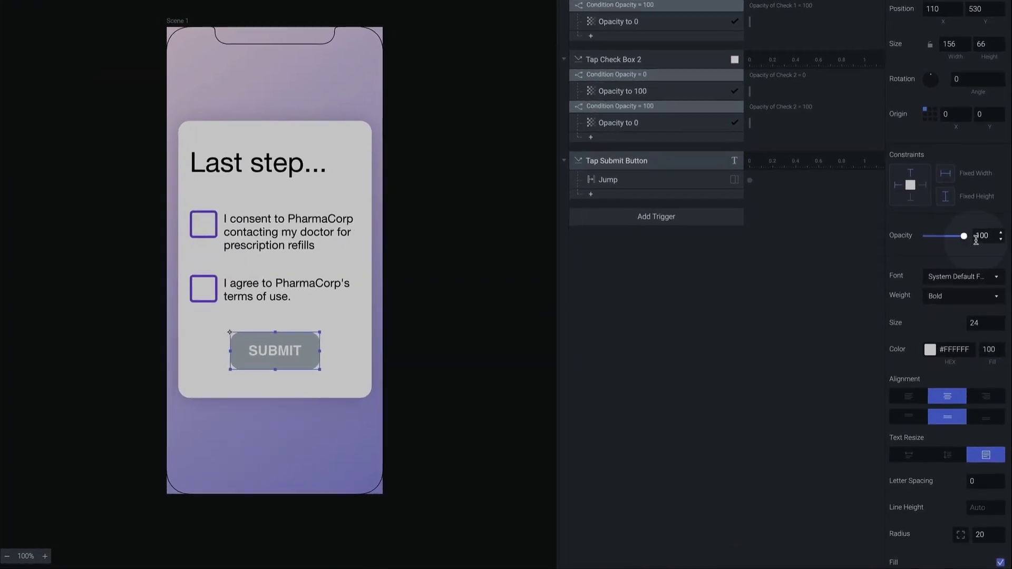
left_click(976, 237)
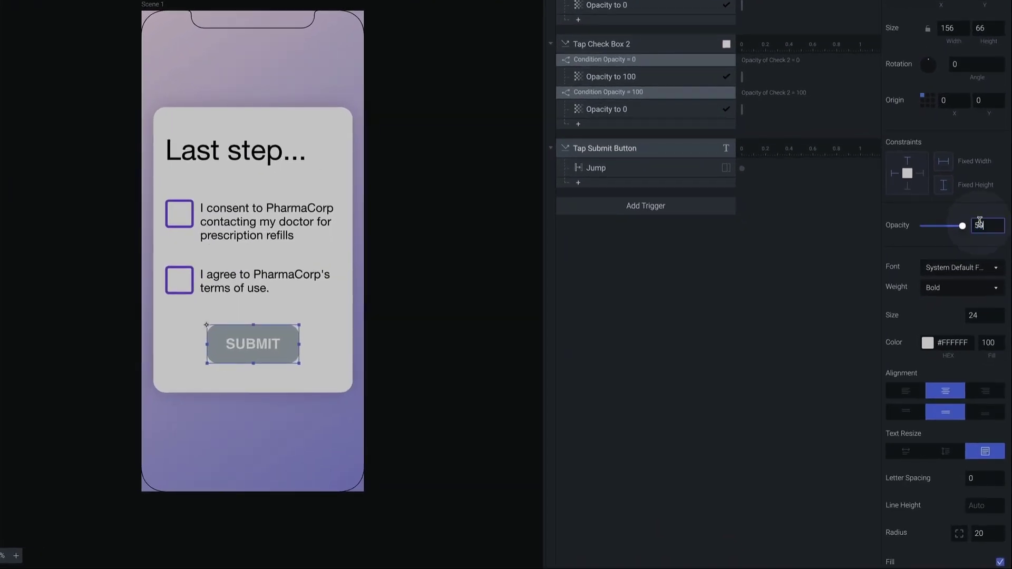
key("Return")
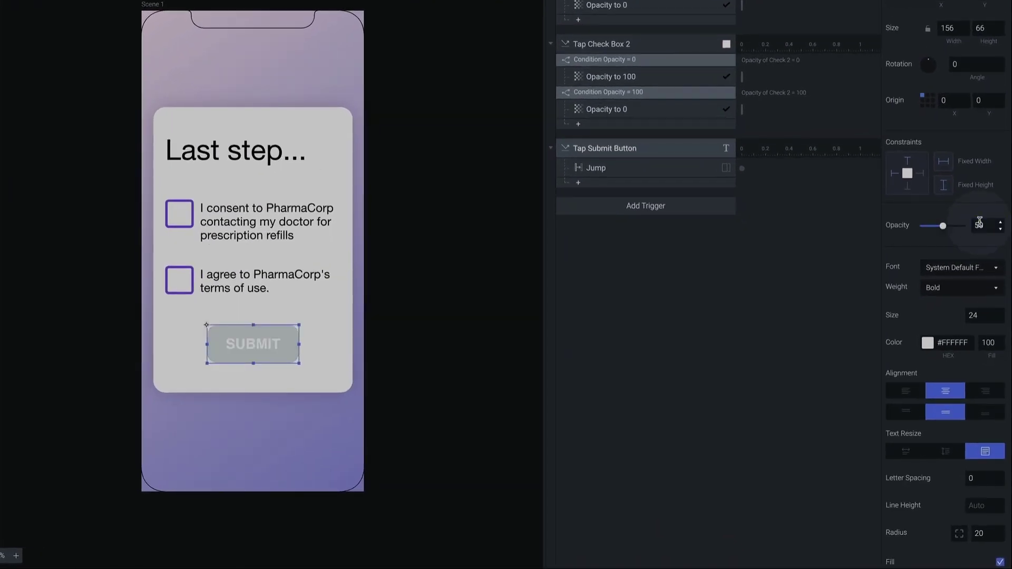
left_click(741, 369)
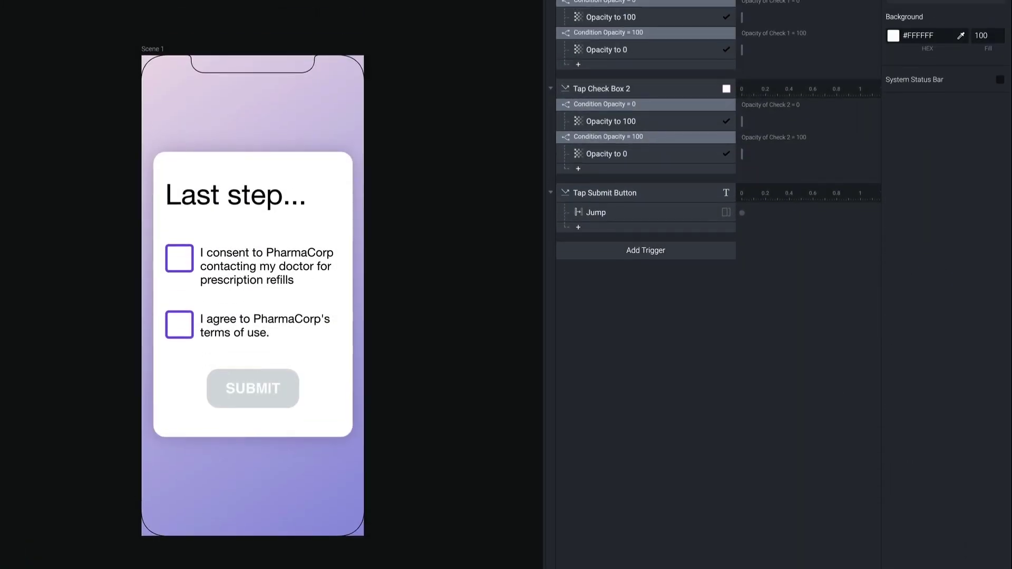
Tick and untick both consent checkboxes in the preview to test the faded submit button, and close the preview
key("super+p")
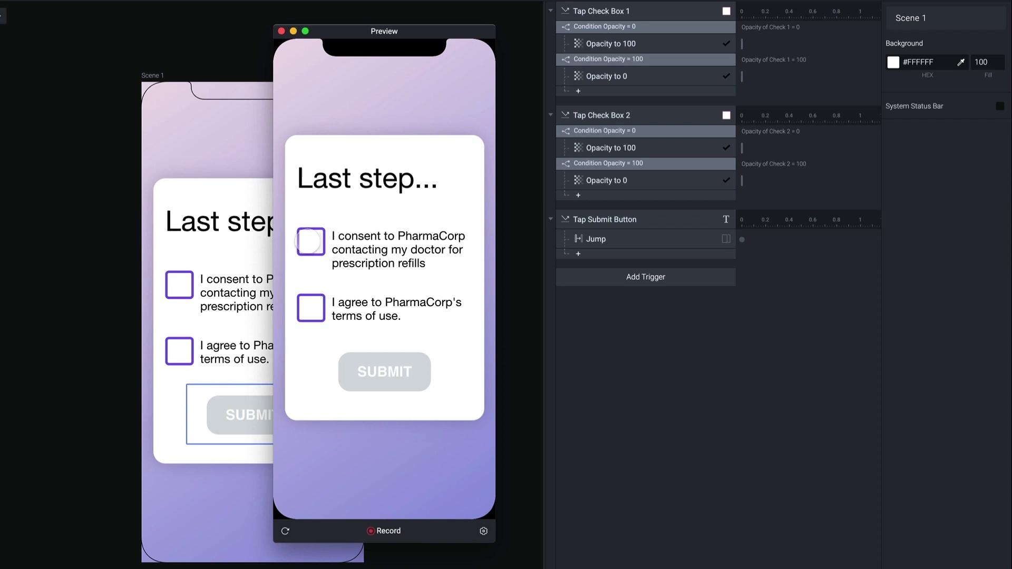
left_click(310, 242)
left_click(313, 308)
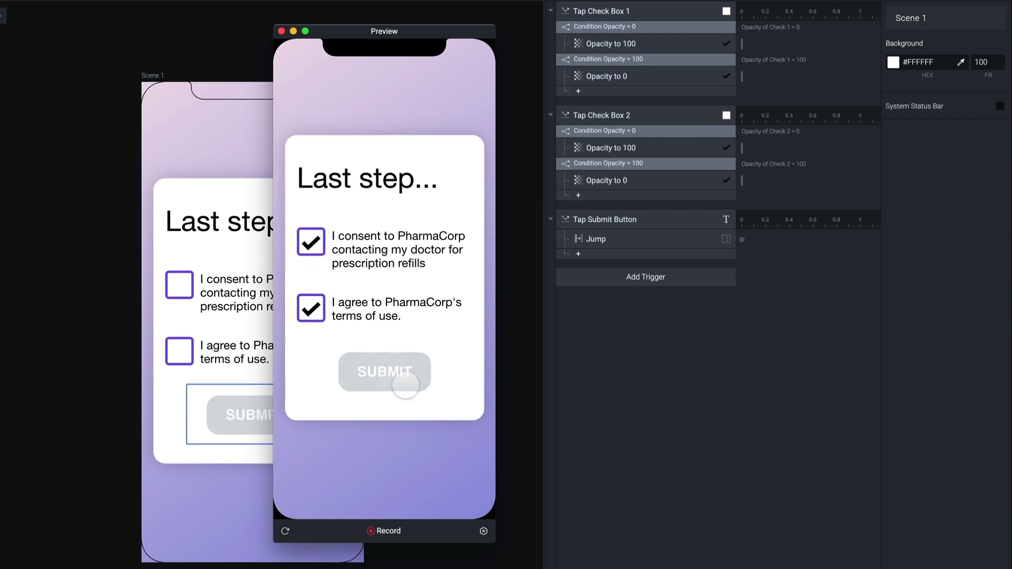
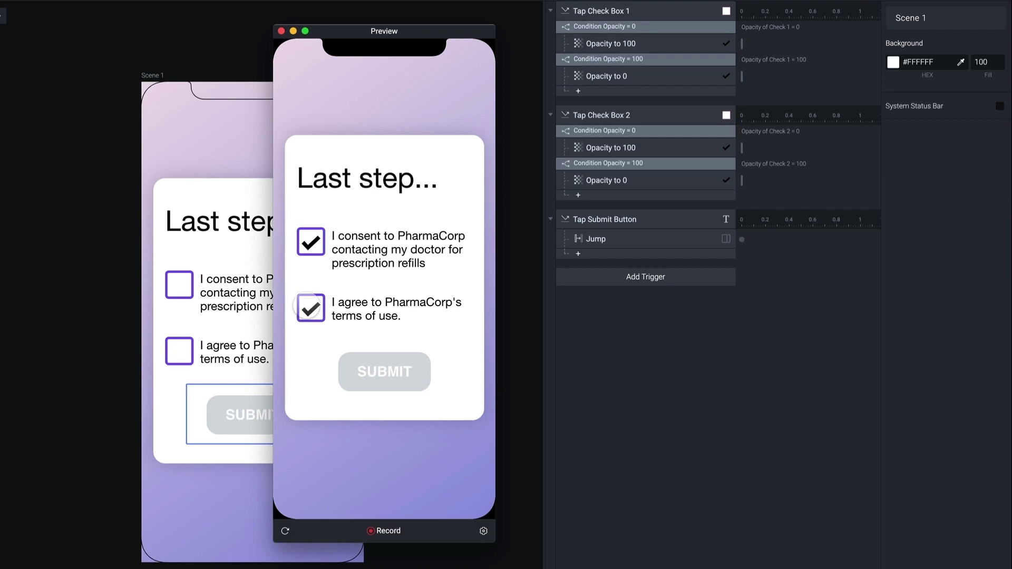
left_click(311, 308)
left_click(311, 242)
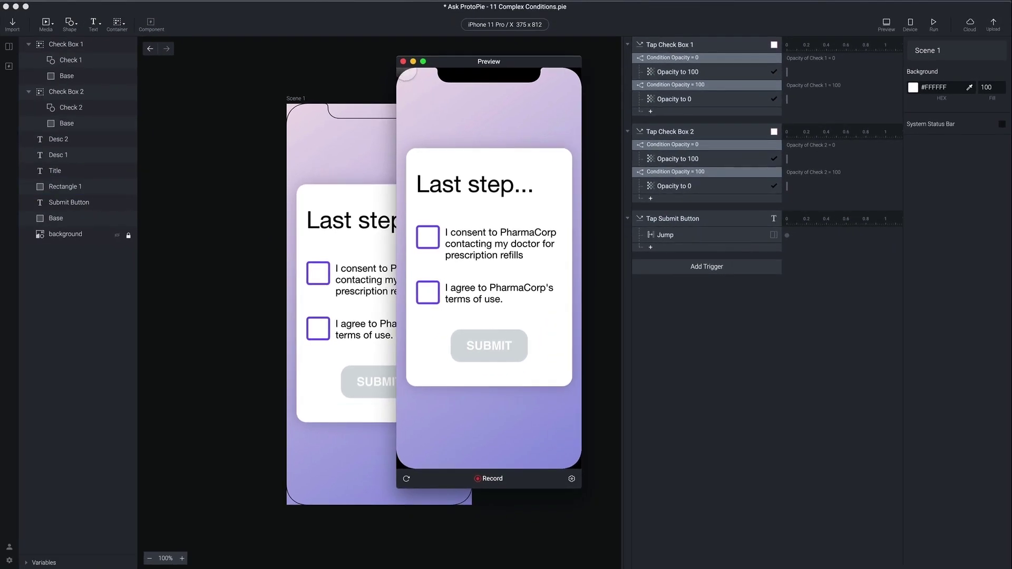
left_click(388, 58)
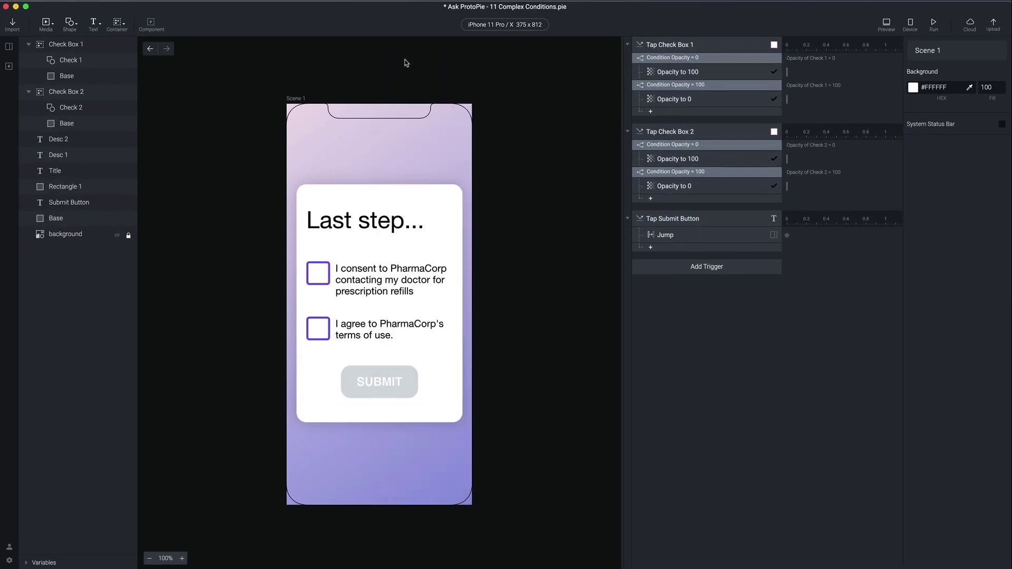
Add a Detect trigger that watches the Opacity of the Check 1 layer inside Check Box 1
left_click(322, 275)
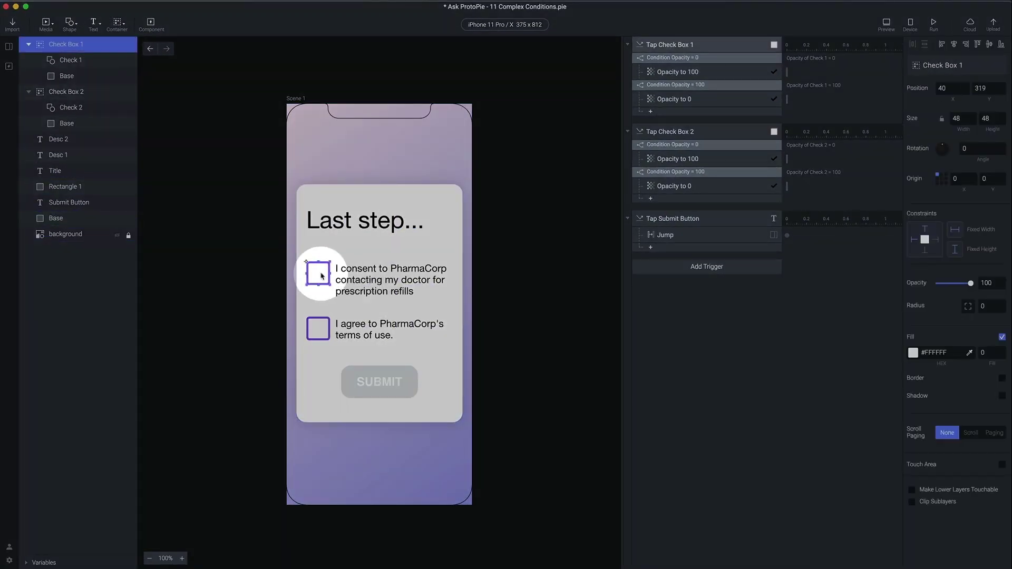
left_click(77, 62)
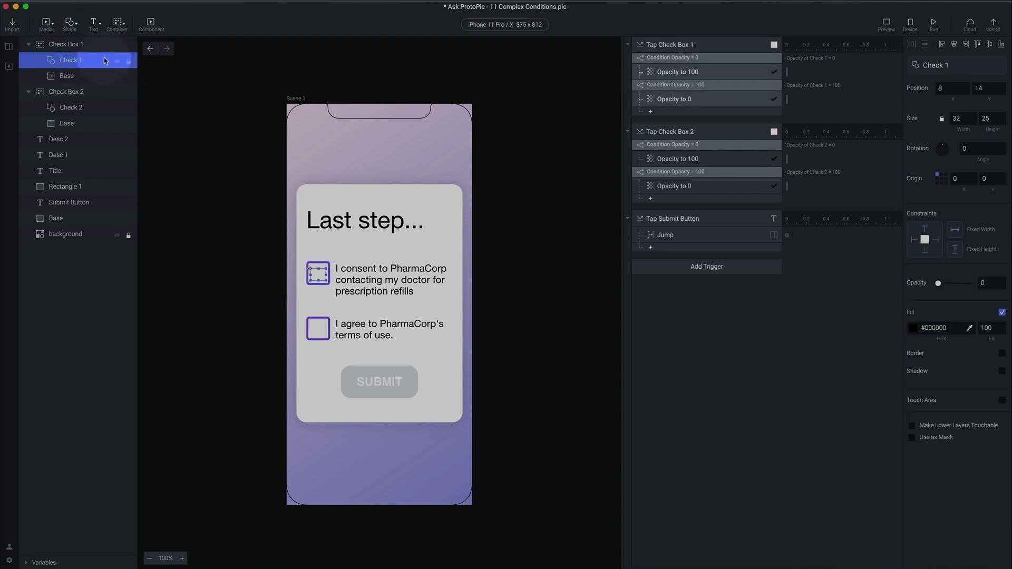
left_click(774, 331)
left_click(713, 271)
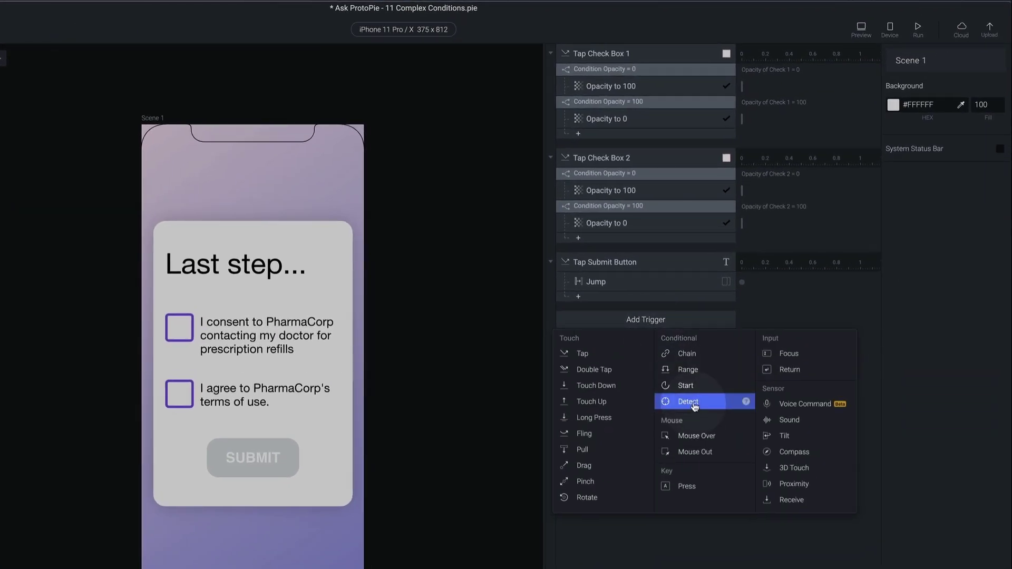
left_click(688, 401)
left_click(937, 79)
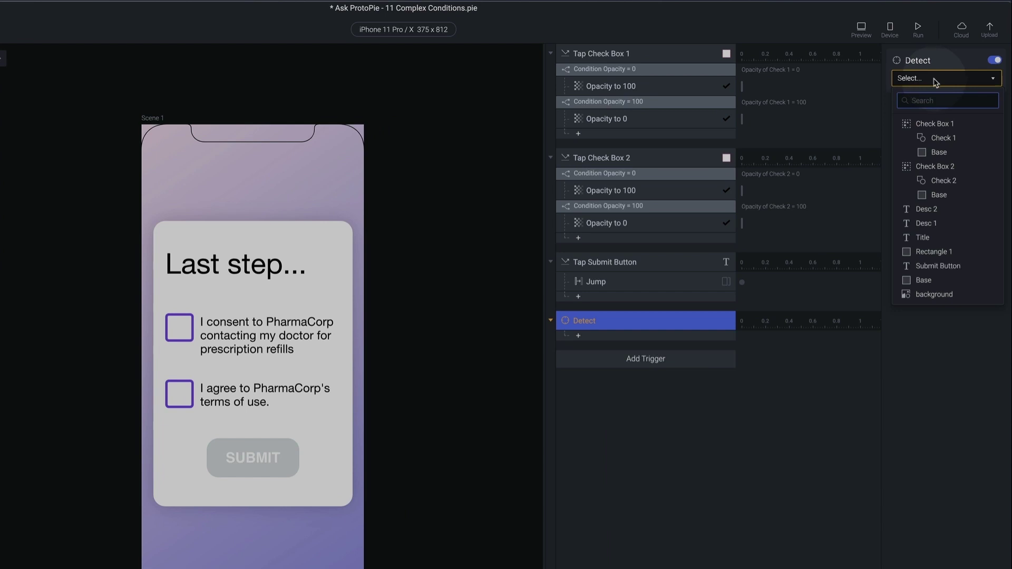
left_click(946, 138)
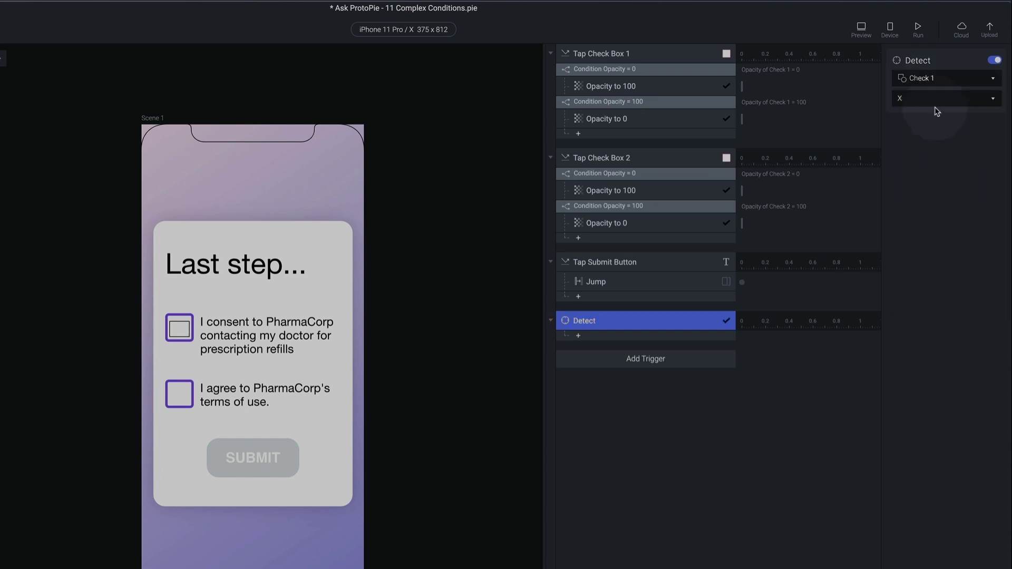
left_click(941, 99)
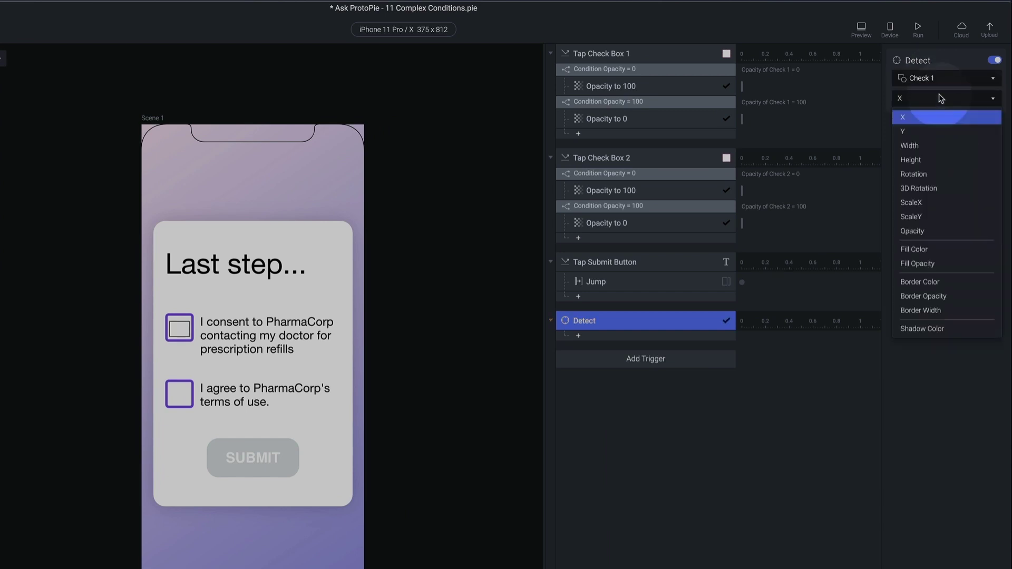
left_click(930, 233)
left_click(725, 433)
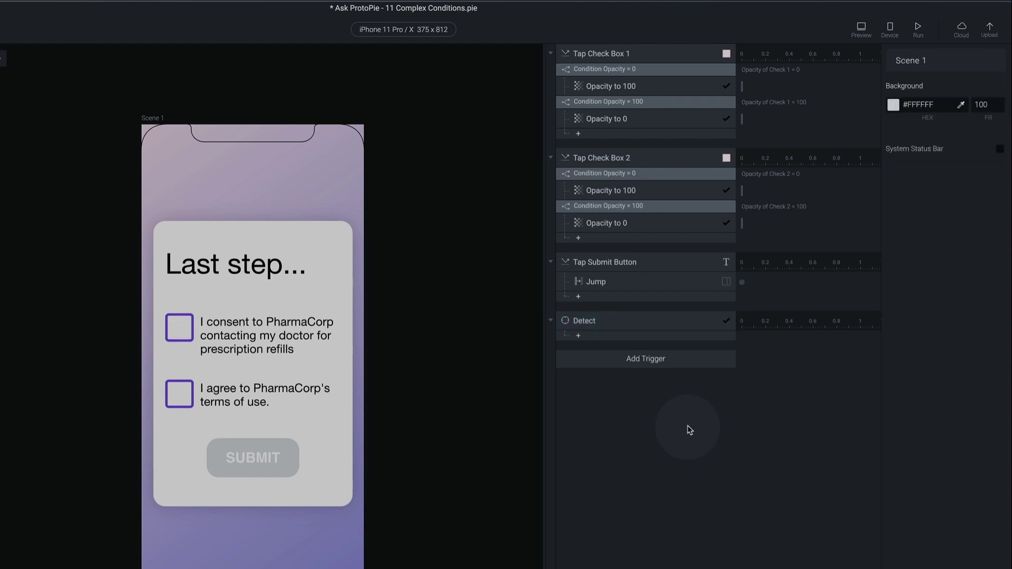
Add a condition to the Detect trigger requiring the Opacity of Check 1 to equal 100
left_click(629, 335)
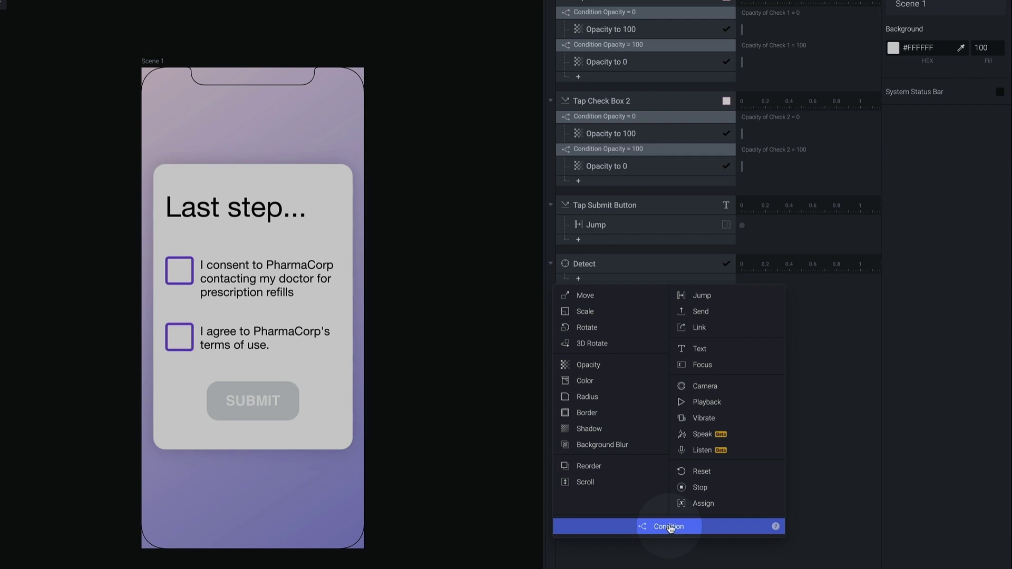
left_click(669, 527)
left_click(668, 291)
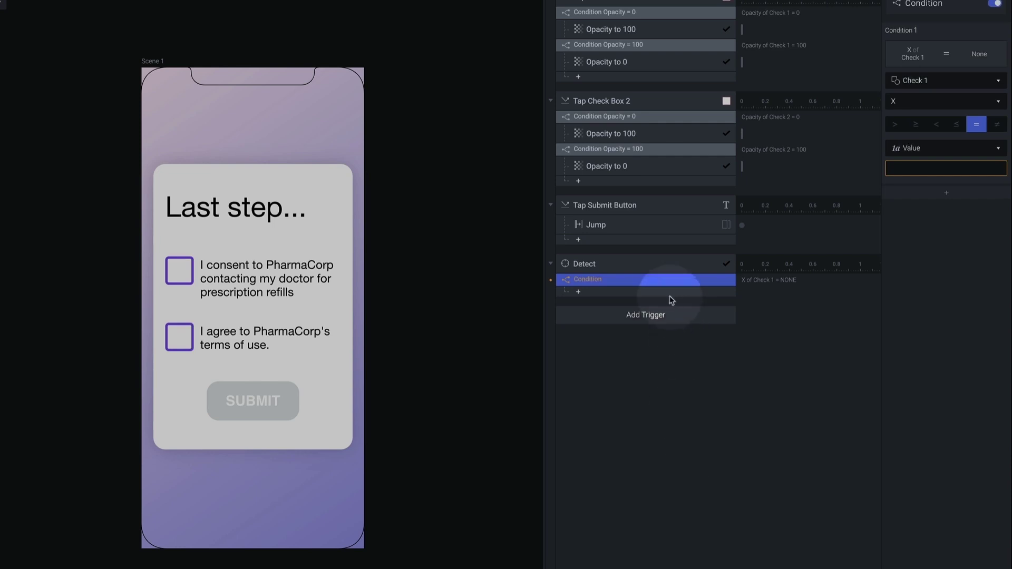
left_click(882, 167)
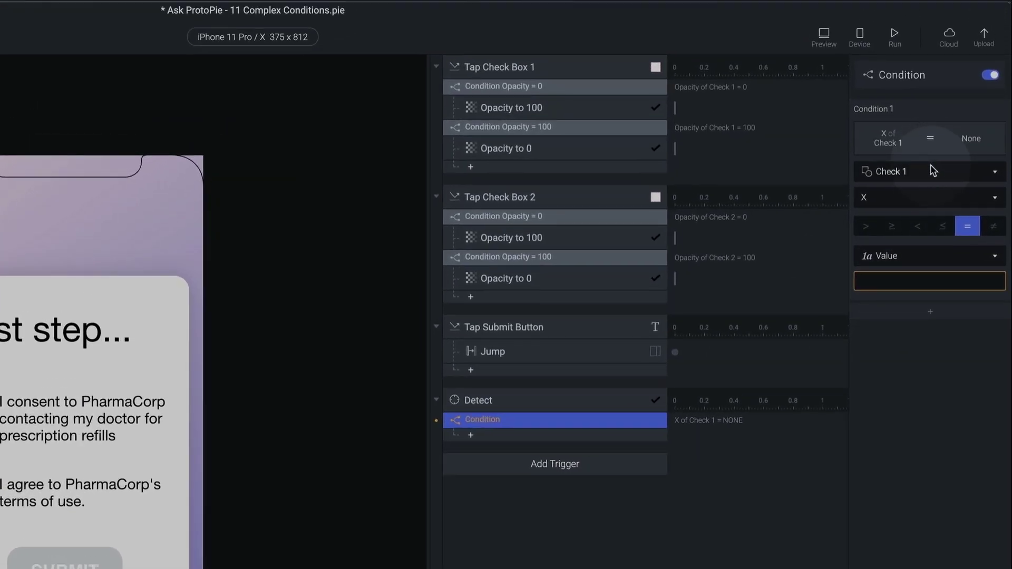
left_click(929, 198)
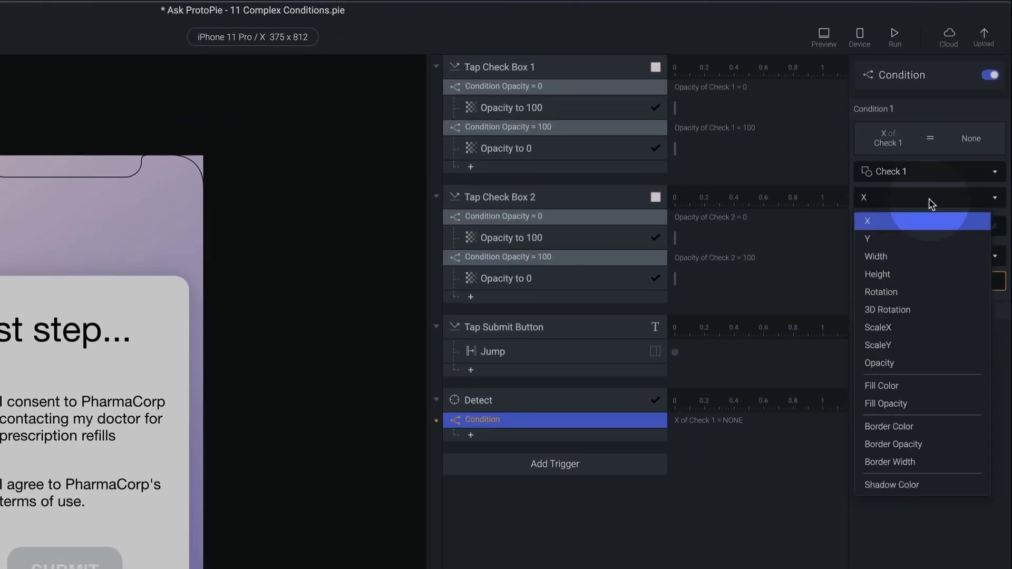
left_click(900, 363)
left_click(922, 282)
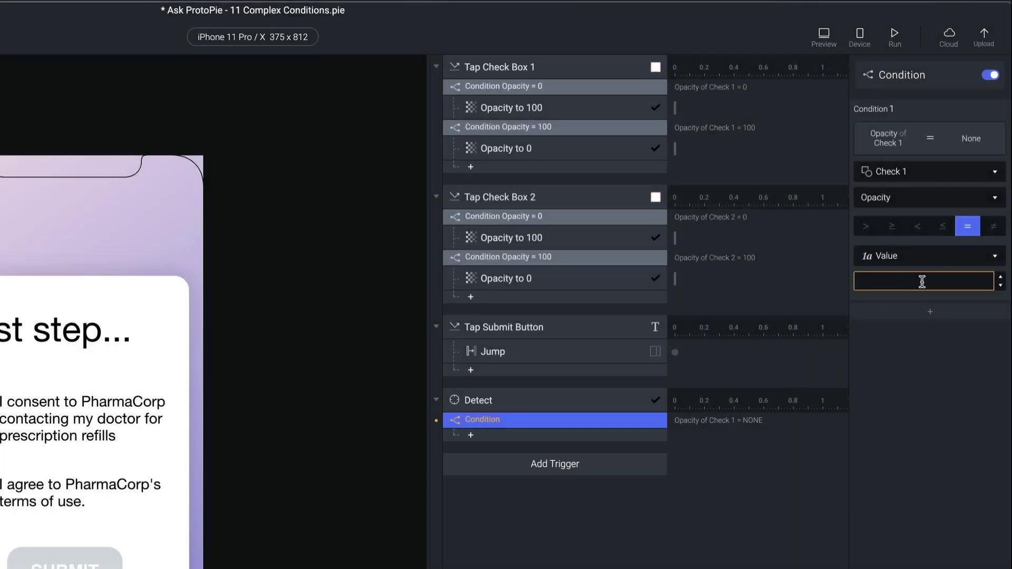
key("Return")
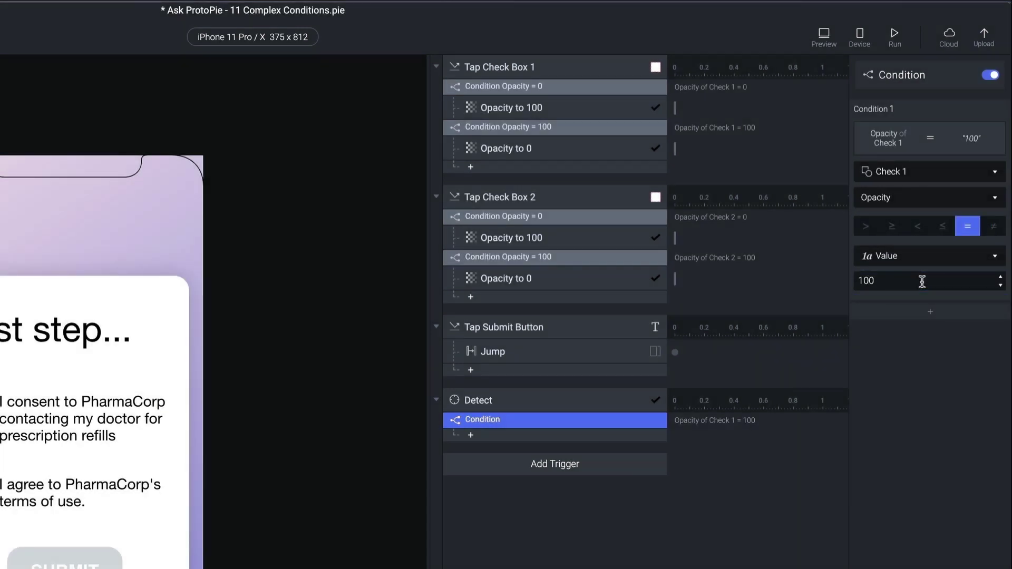
Extend the Detect condition with a second requirement that the Opacity of Check 2 equals 100
left_click(926, 314)
left_click(934, 317)
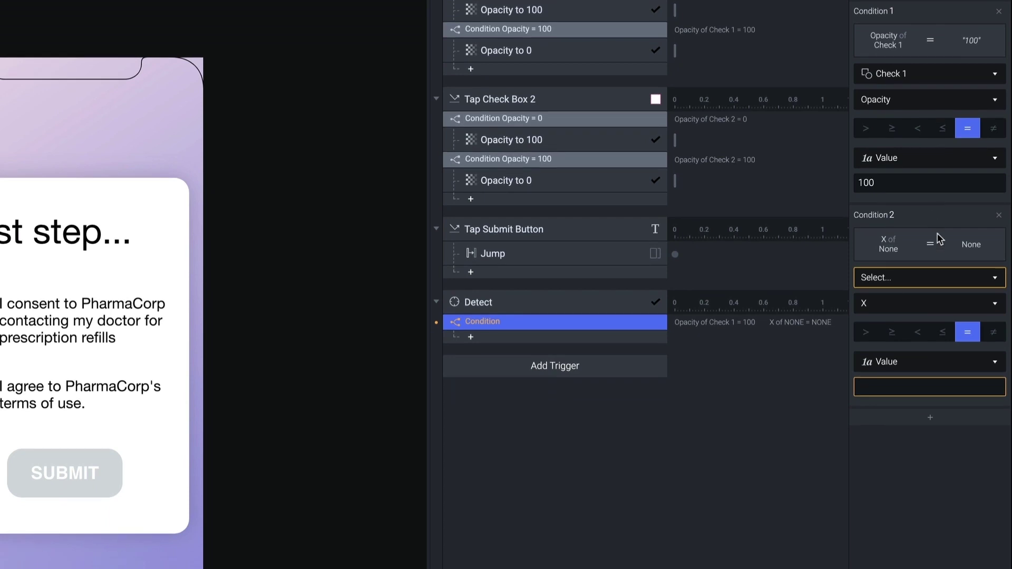
left_click(930, 321)
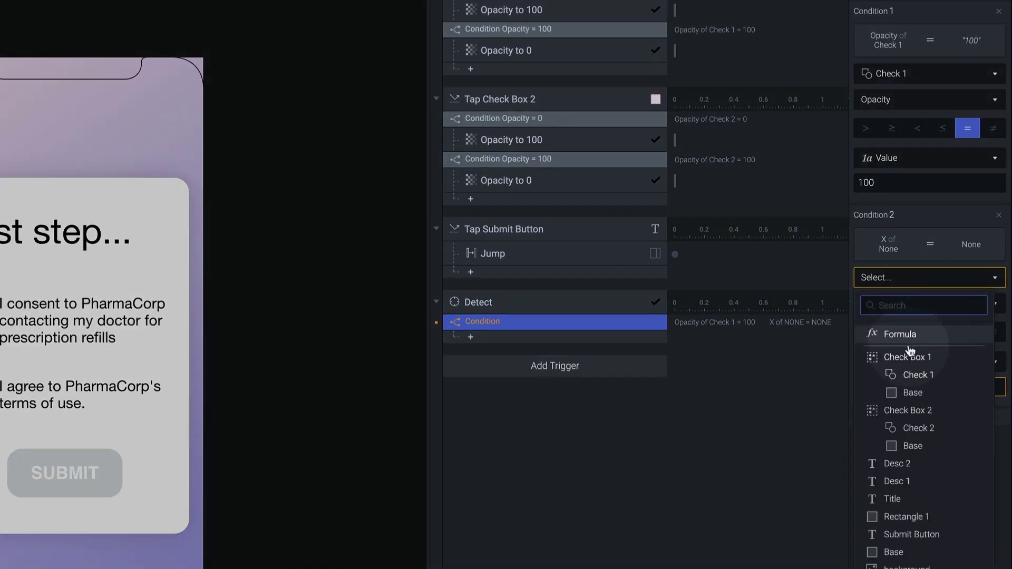
left_click(912, 428)
left_click(913, 299)
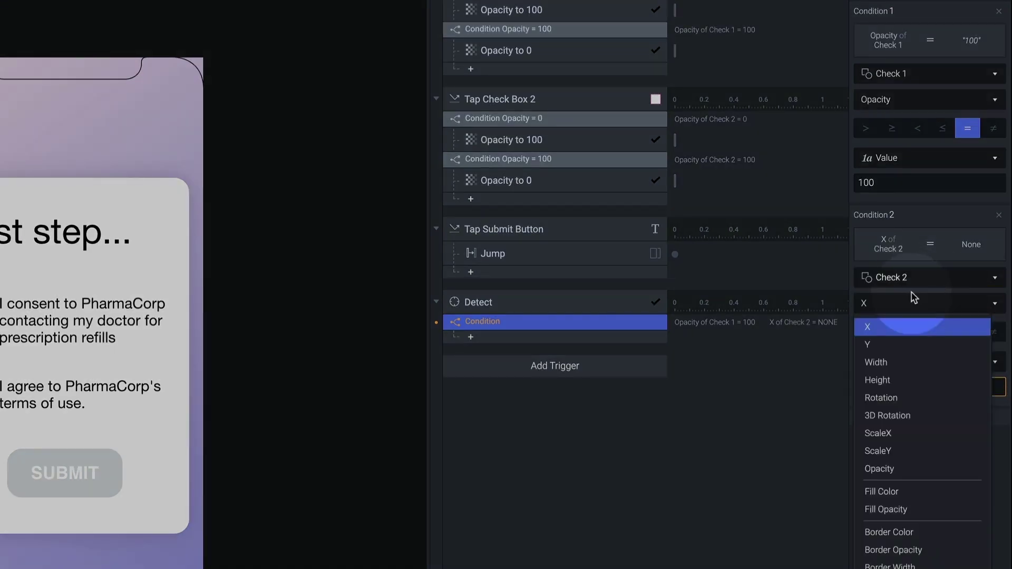
left_click(906, 470)
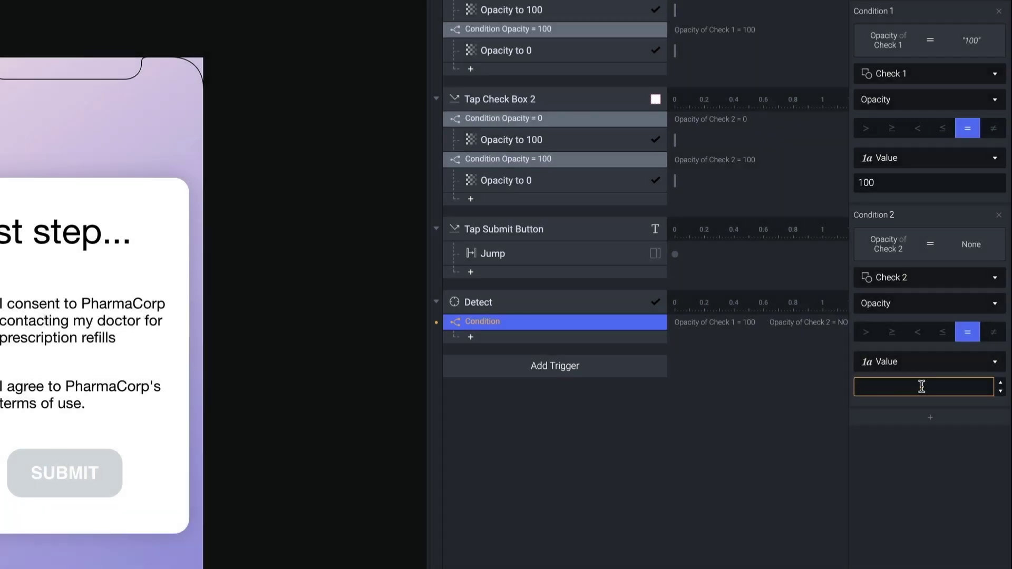
left_click(921, 386)
type("100")
key("Return")
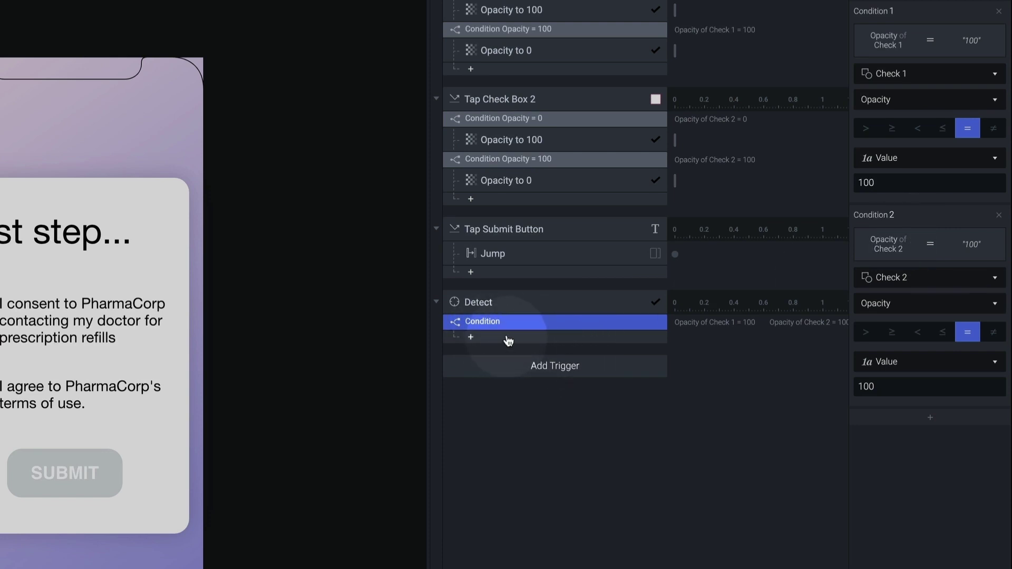
Add an Opacity response under the Detect condition that sets the Submit Button to 100
left_click(554, 338)
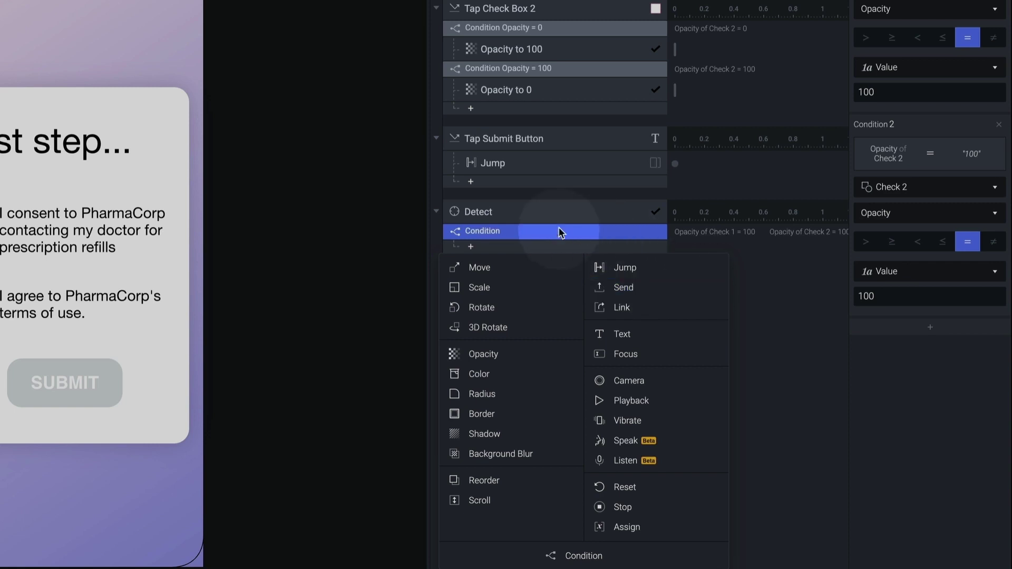
left_click(497, 354)
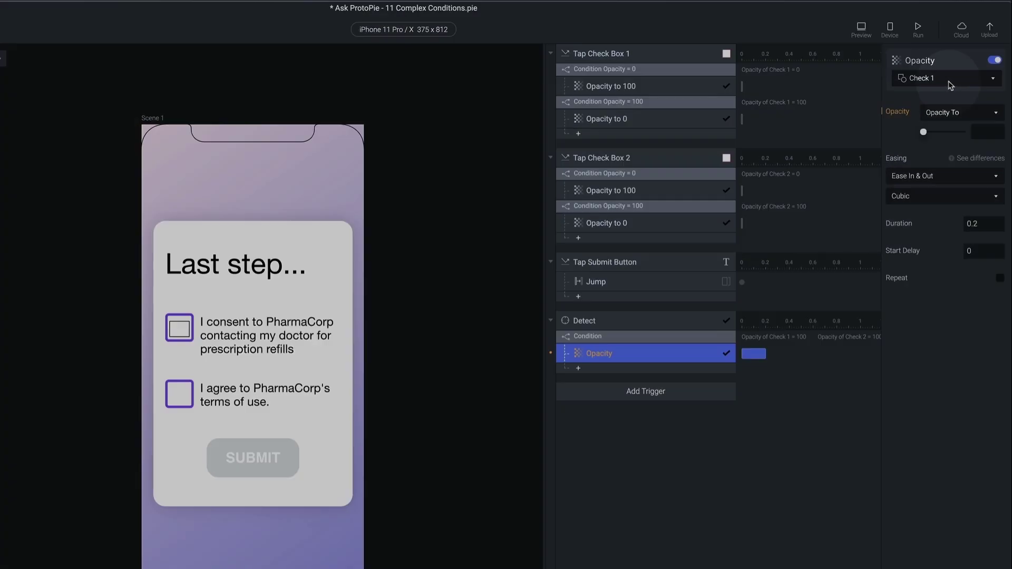
left_click(950, 85)
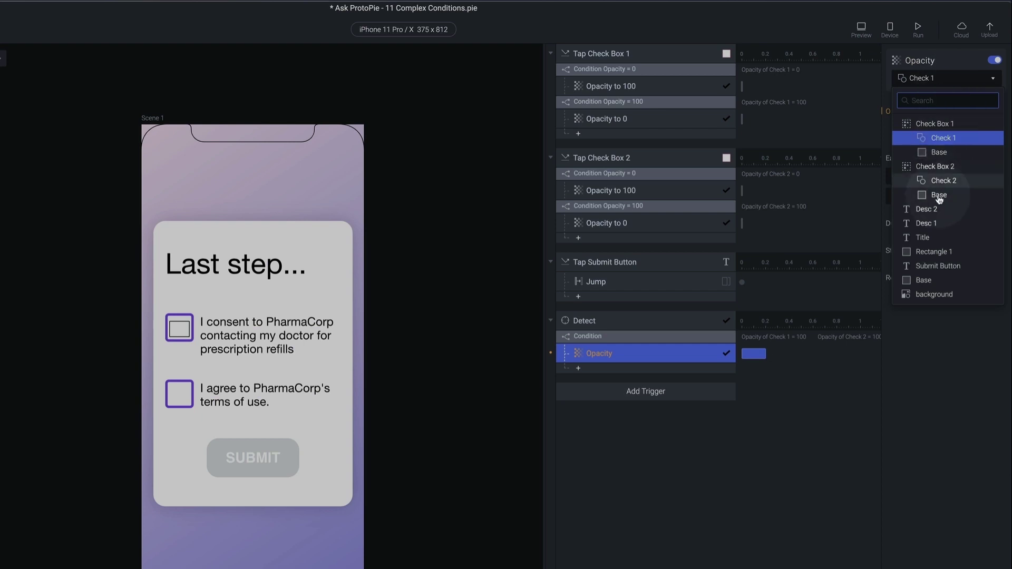
left_click(938, 268)
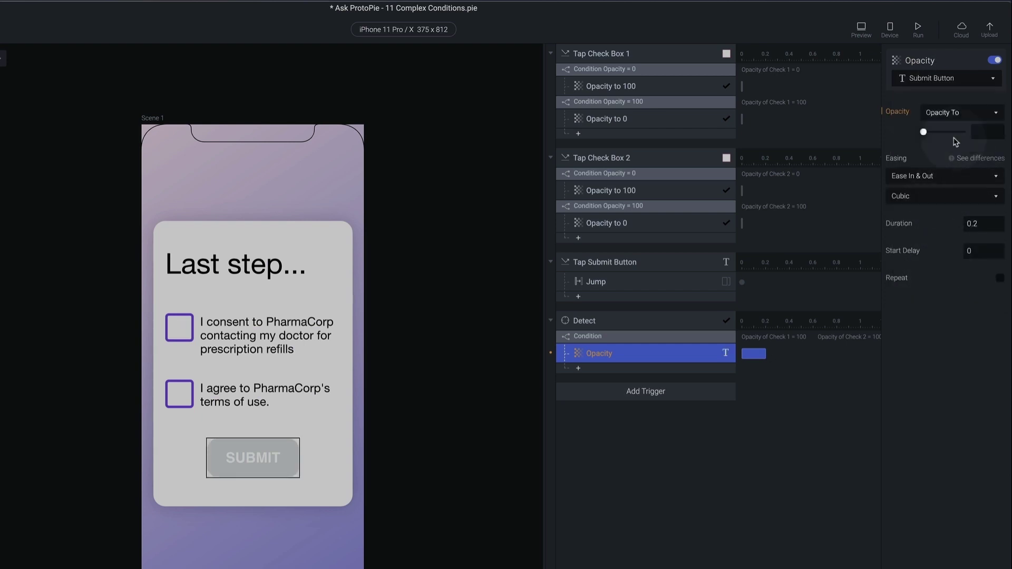
left_click(982, 133)
type("100")
key("Return")
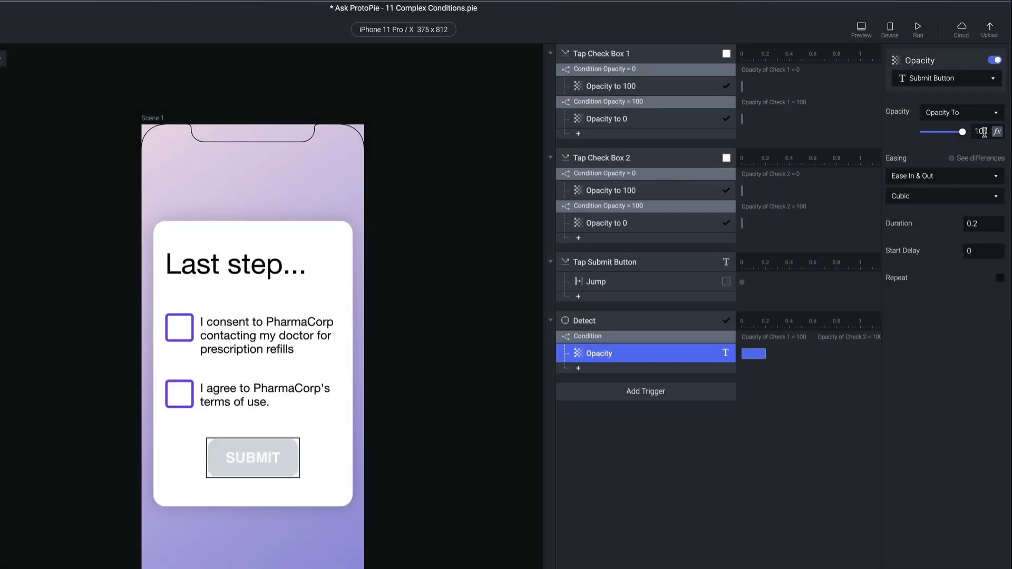
Add a Color response under the Detect condition that sets the Submit Button's background fill to #7950F2
left_click(598, 371)
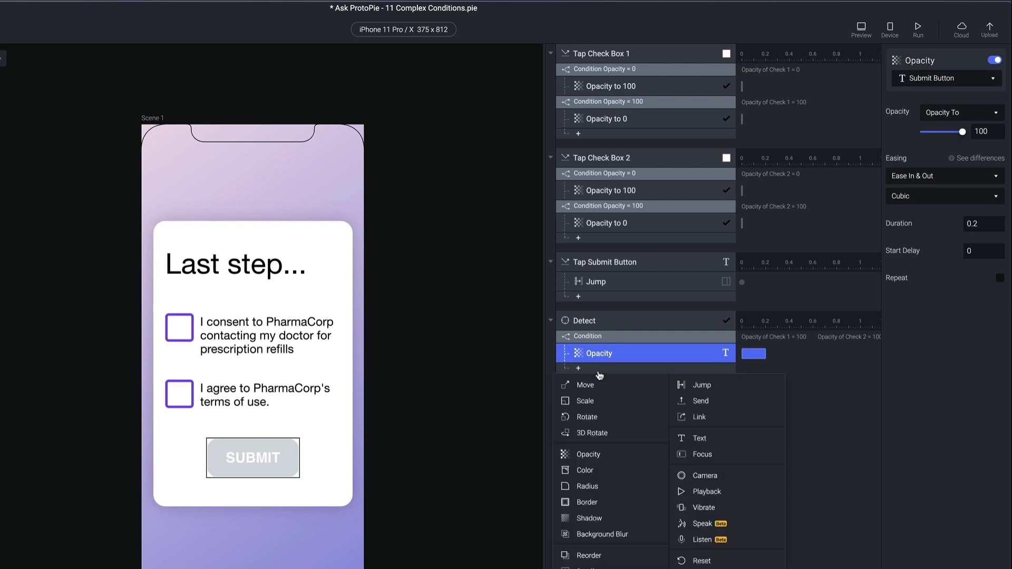
left_click(593, 471)
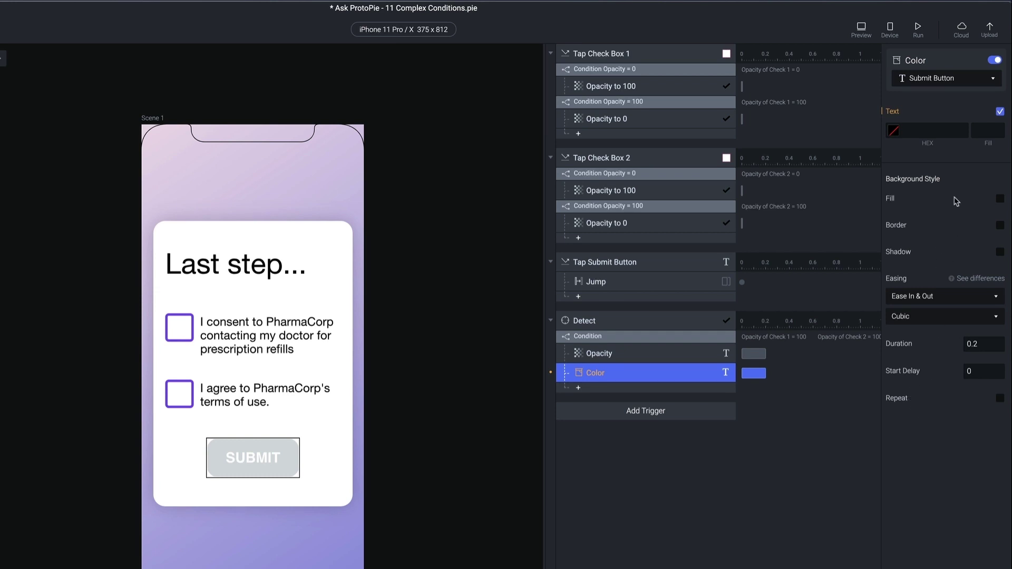
left_click(1000, 198)
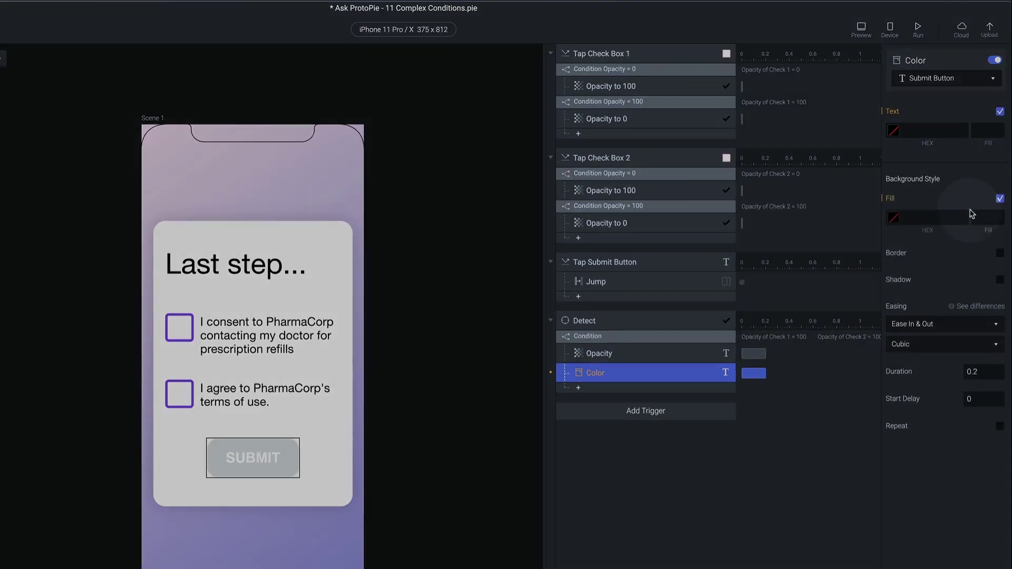
left_click(890, 220)
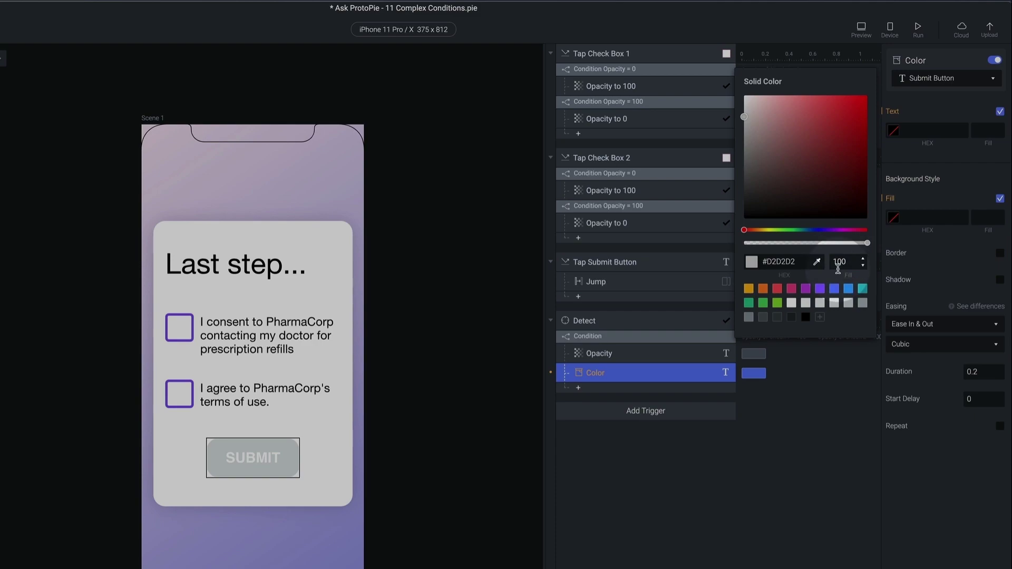
left_click(816, 290)
left_click(825, 479)
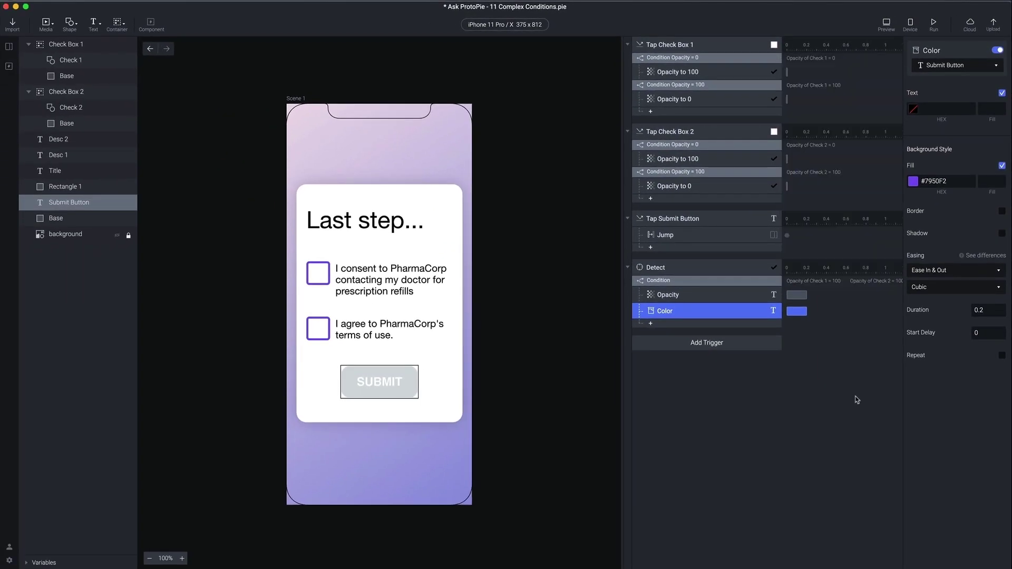
Add an Opacity response for the Rectangle 1 cover layer under the Detect condition
left_click(73, 187)
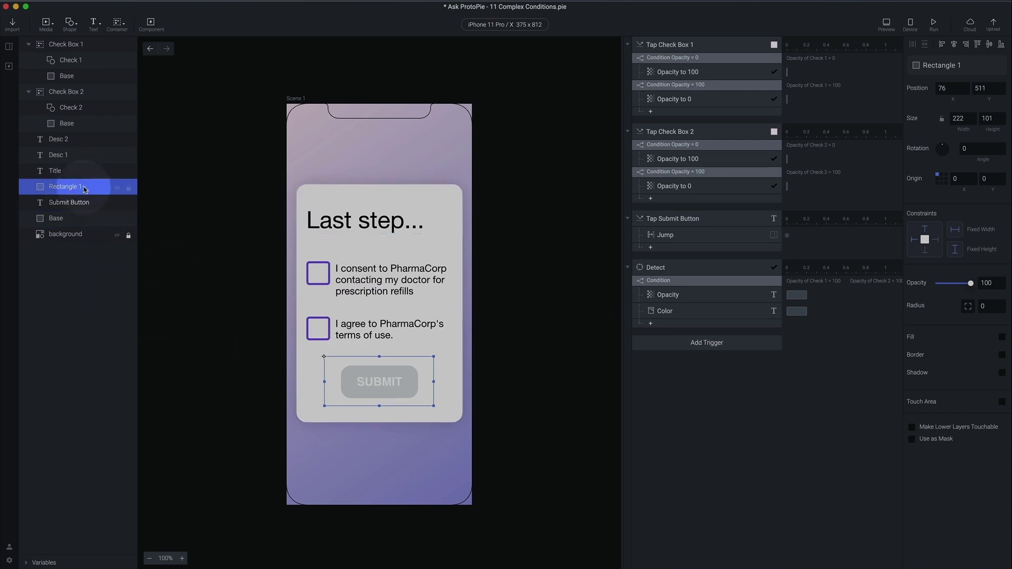
left_click(690, 324)
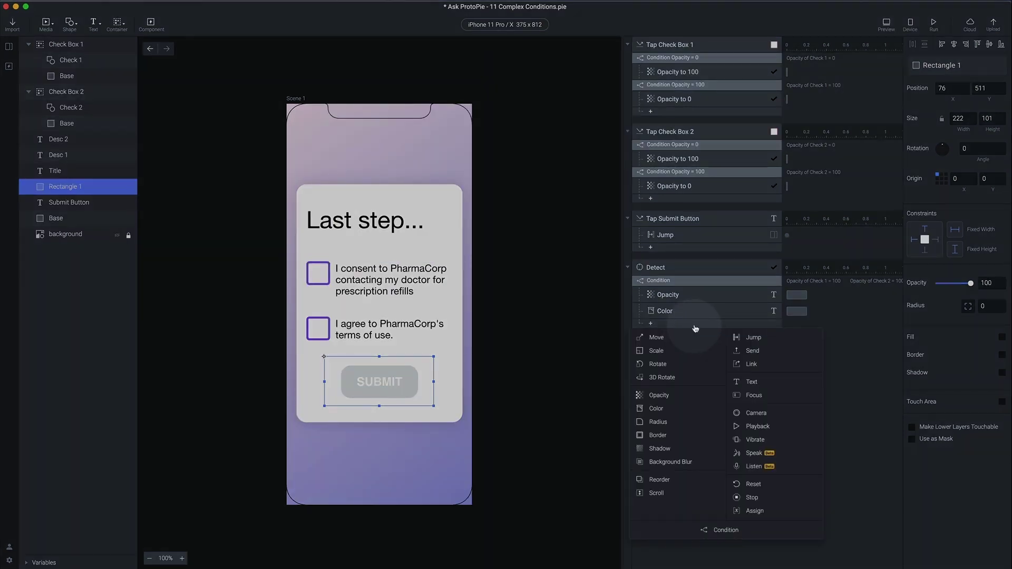
left_click(675, 396)
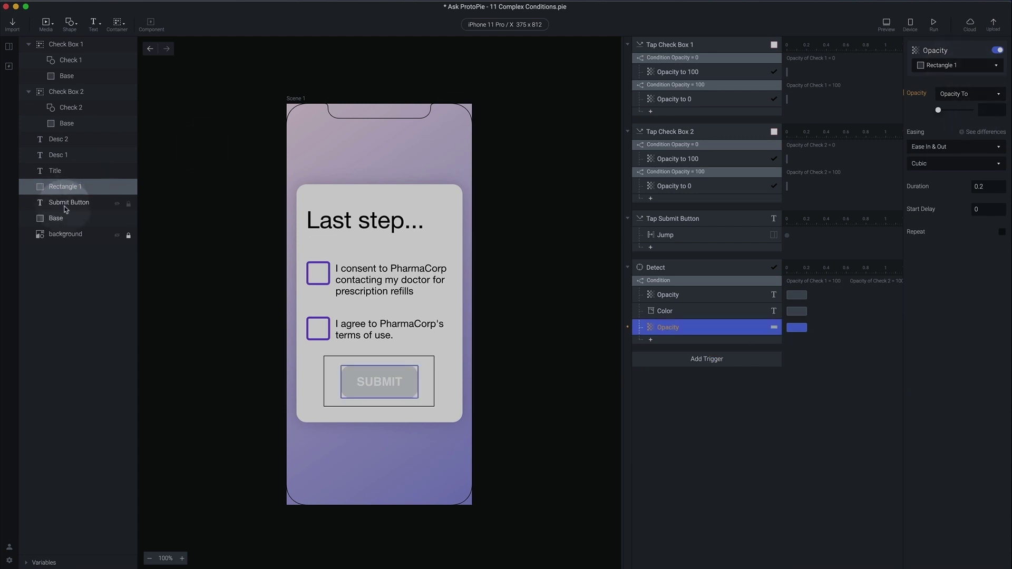
Rename the Rectangle 1 layer as Click Mask
double_click(76, 186)
type("Click Mask")
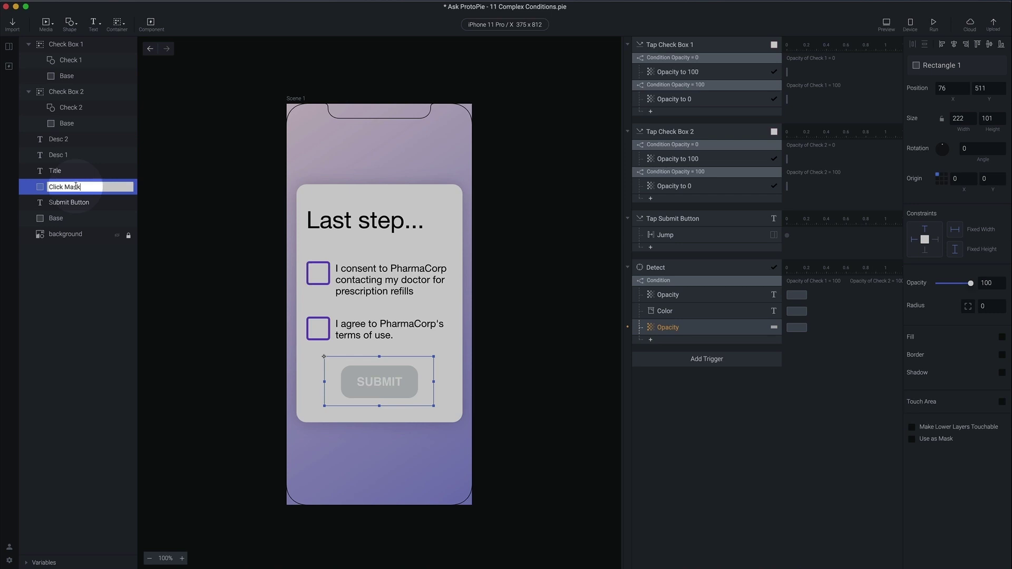
key("Return")
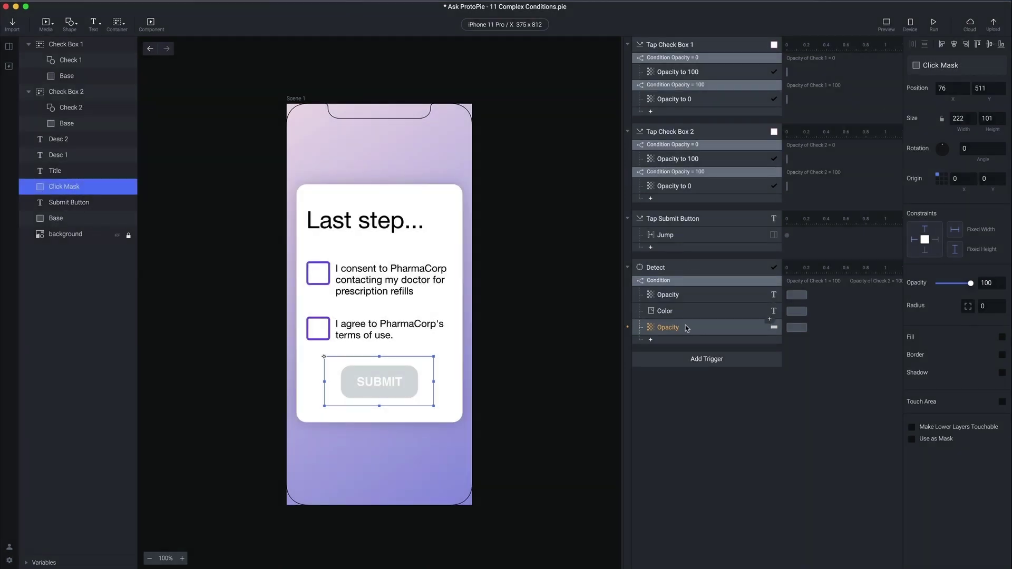
Set the Click Mask's Opacity response under the Detect condition to 0
left_click(668, 327)
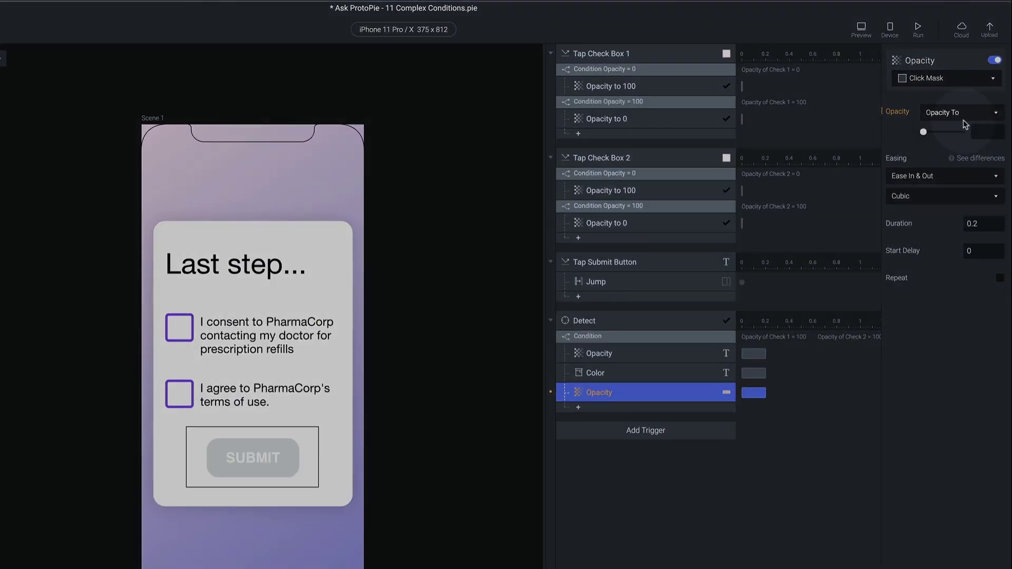
left_click(983, 131)
type("0")
key("Return")
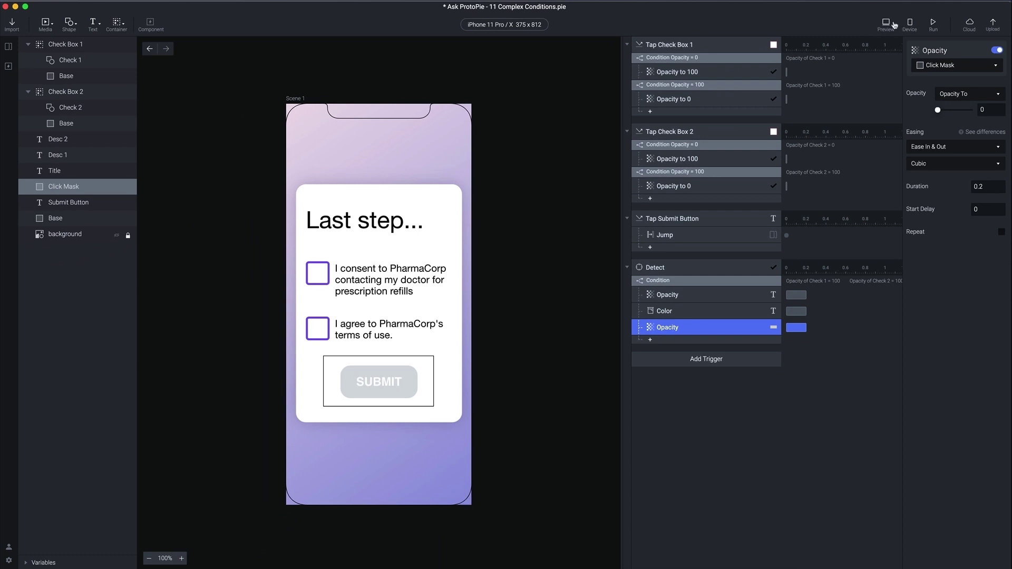
Preview the prototype, toggle the two consent checkboxes in different orders, submit the form, and close the preview
left_click(893, 24)
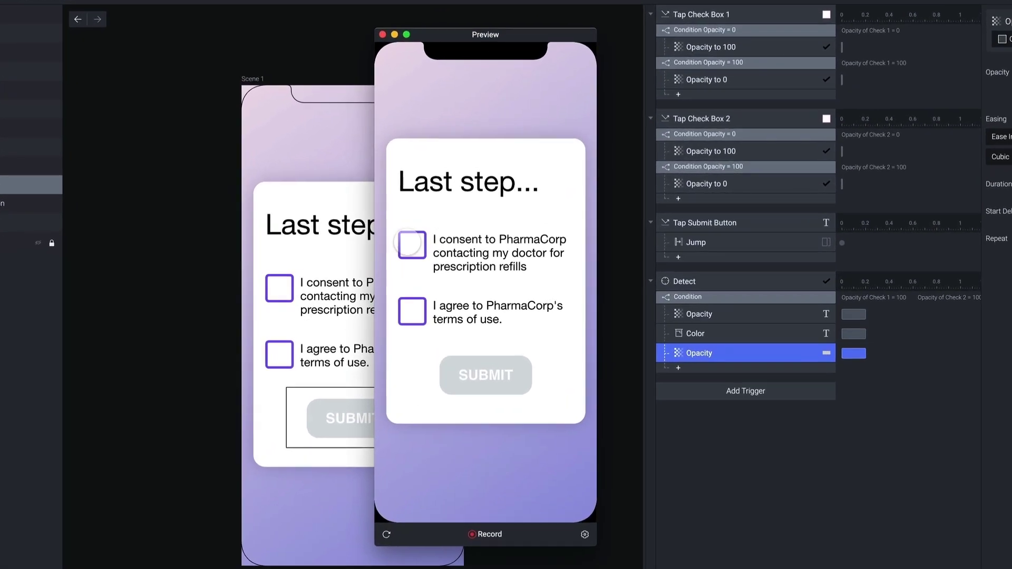
left_click(415, 257)
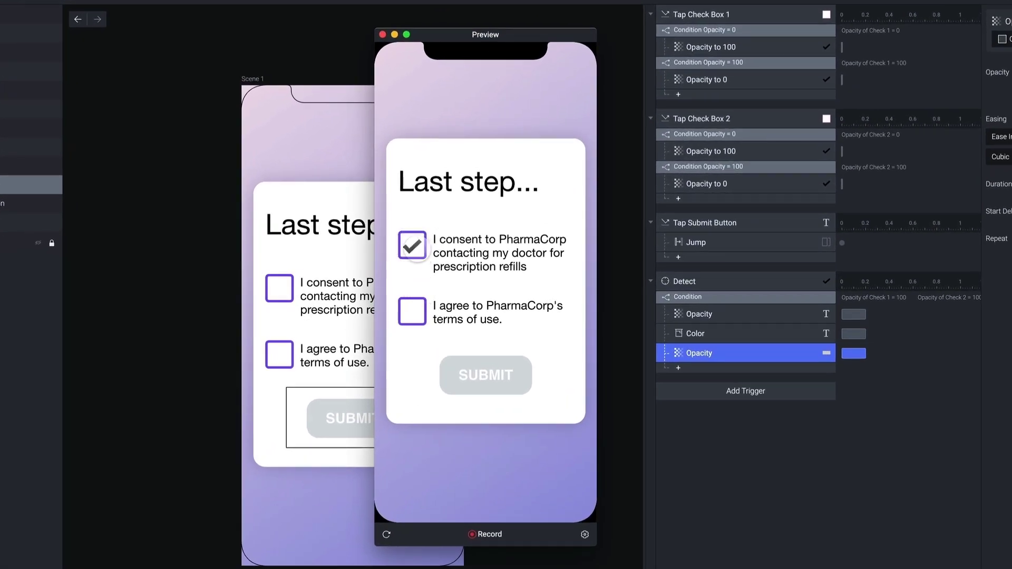
left_click(413, 315)
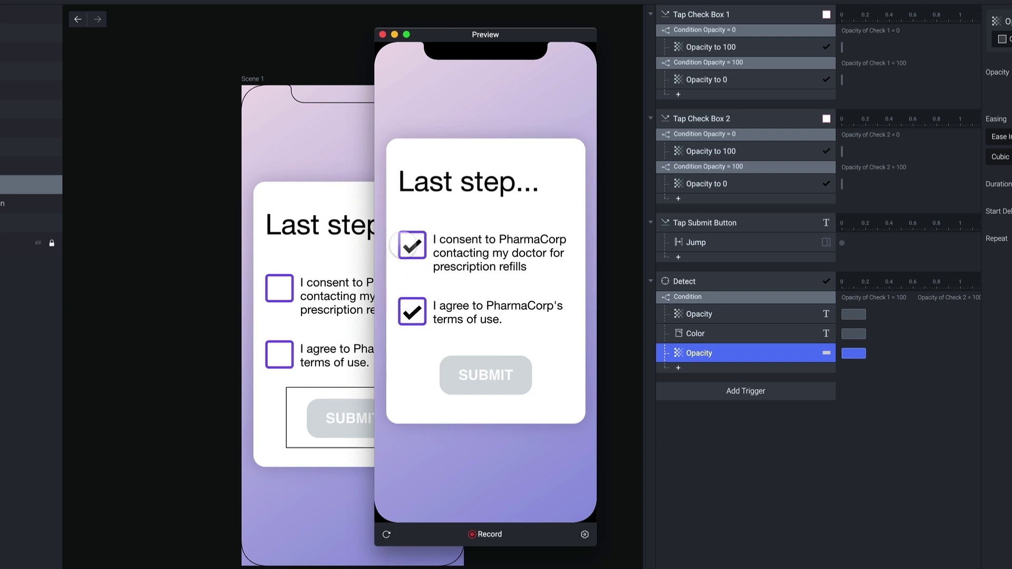
left_click(413, 313)
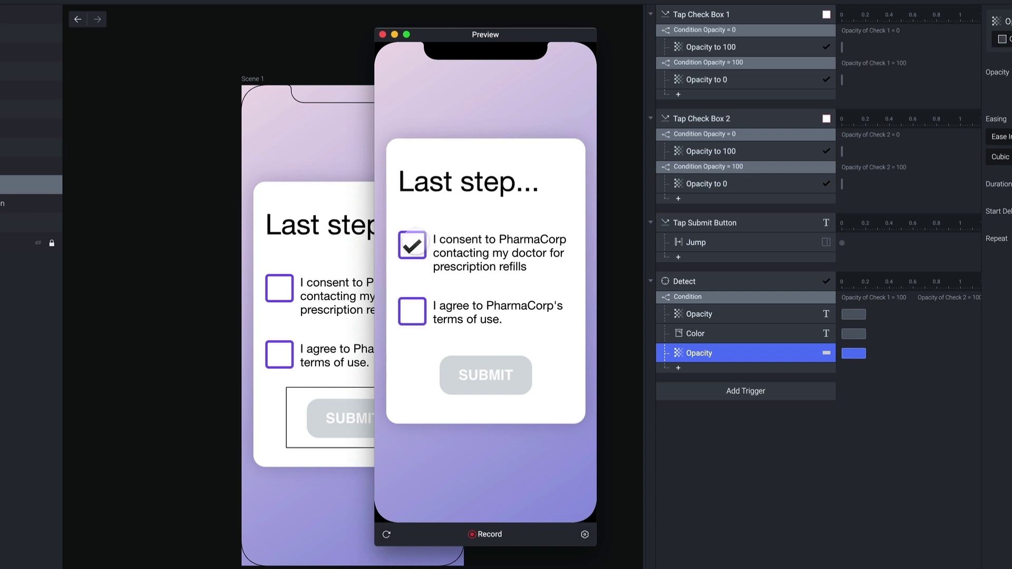
left_click(415, 310)
left_click(412, 245)
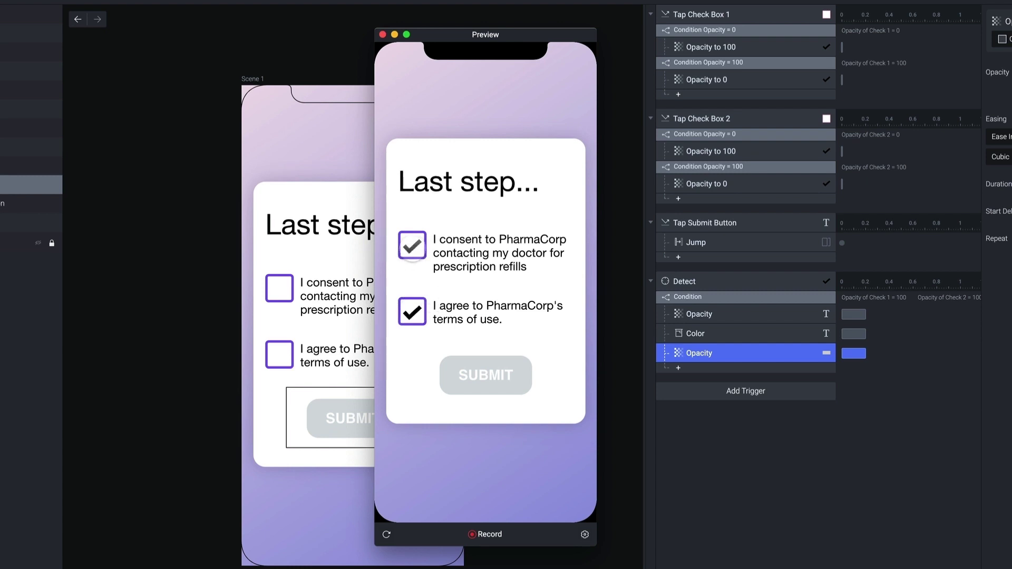
left_click(413, 312)
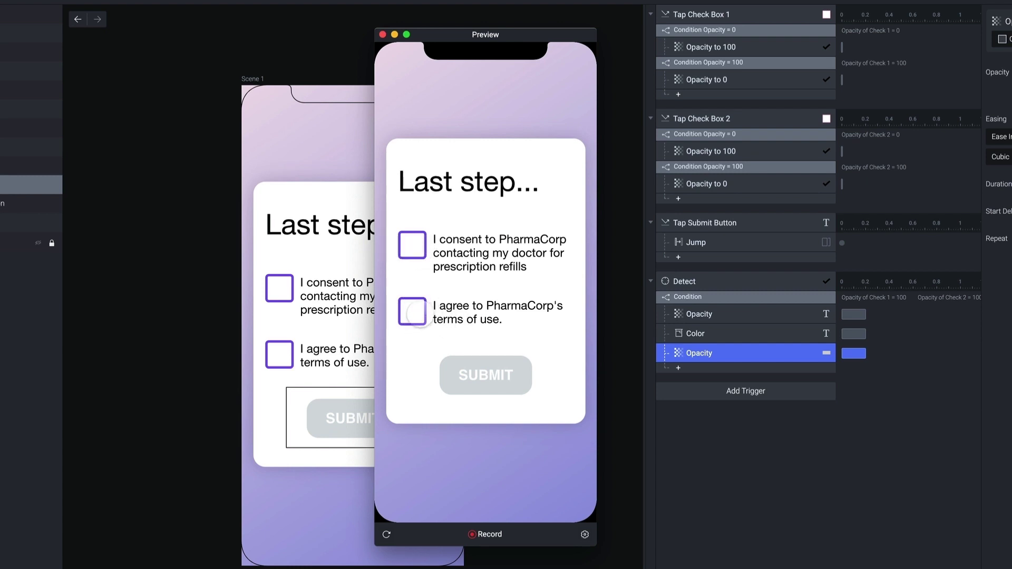
left_click(412, 245)
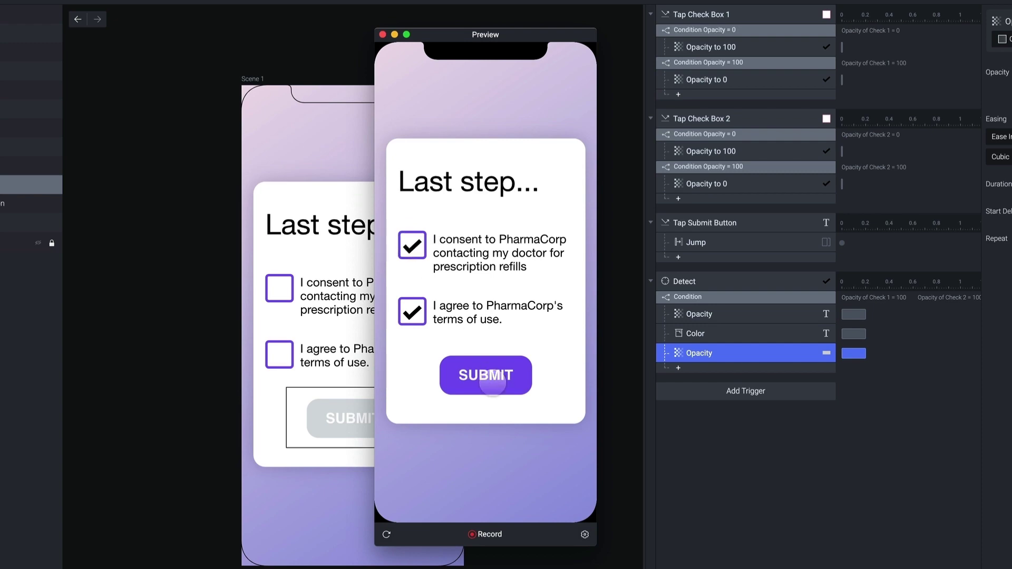
left_click(491, 383)
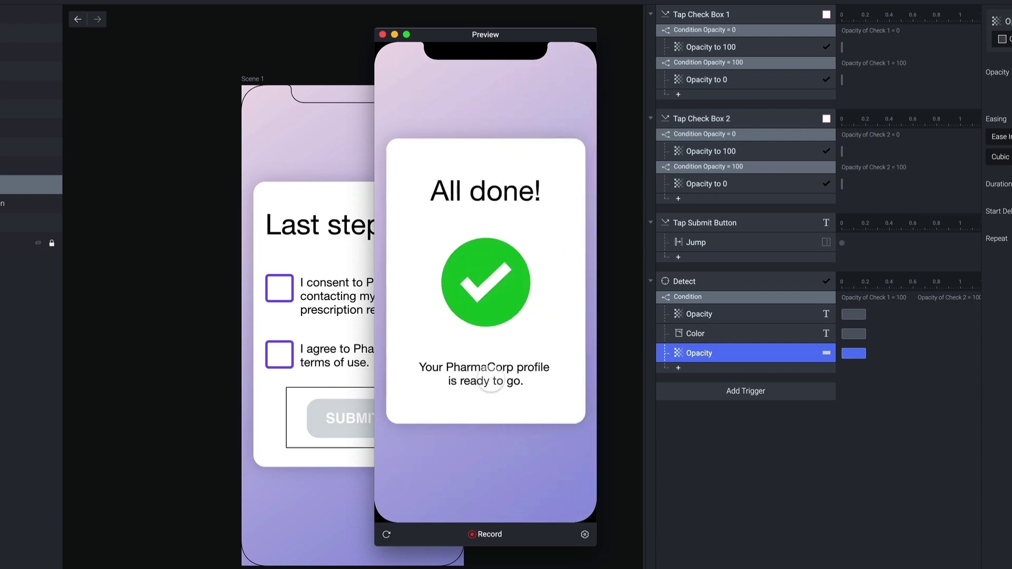
left_click(383, 34)
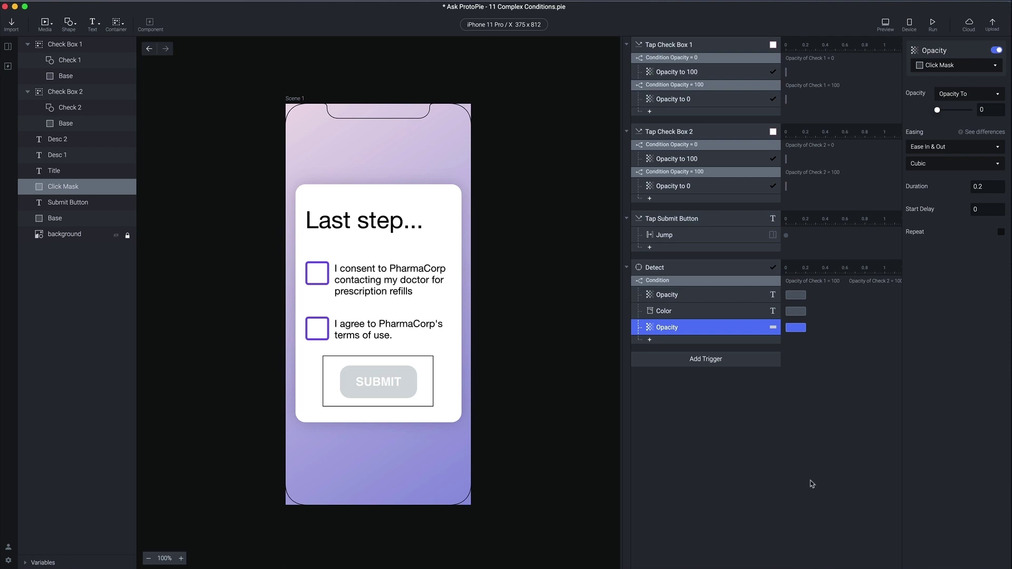
Duplicate the Detect trigger with its condition and responses, and make the copy watch the Opacity of Check 2
left_click(699, 269)
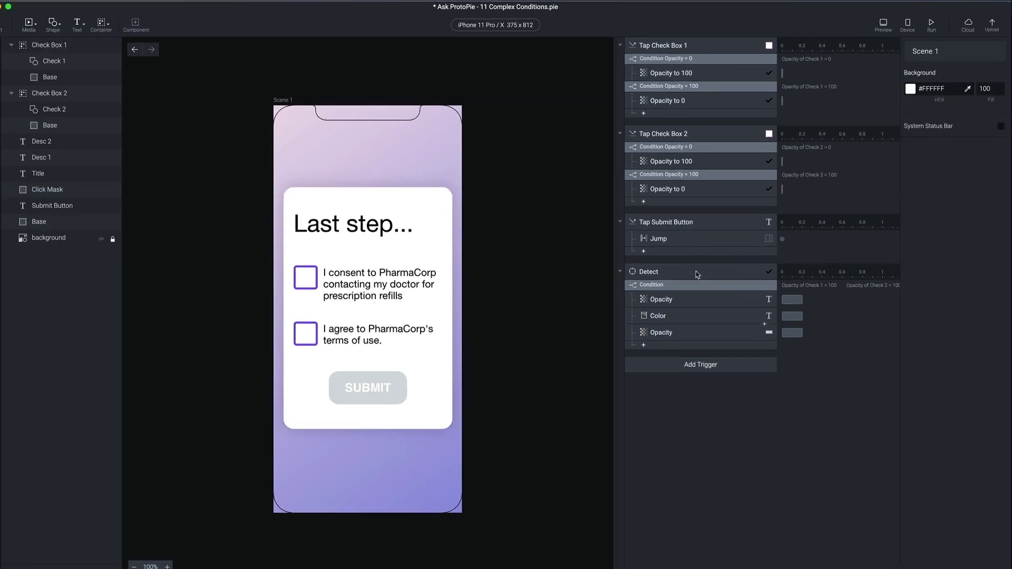
key("super+d")
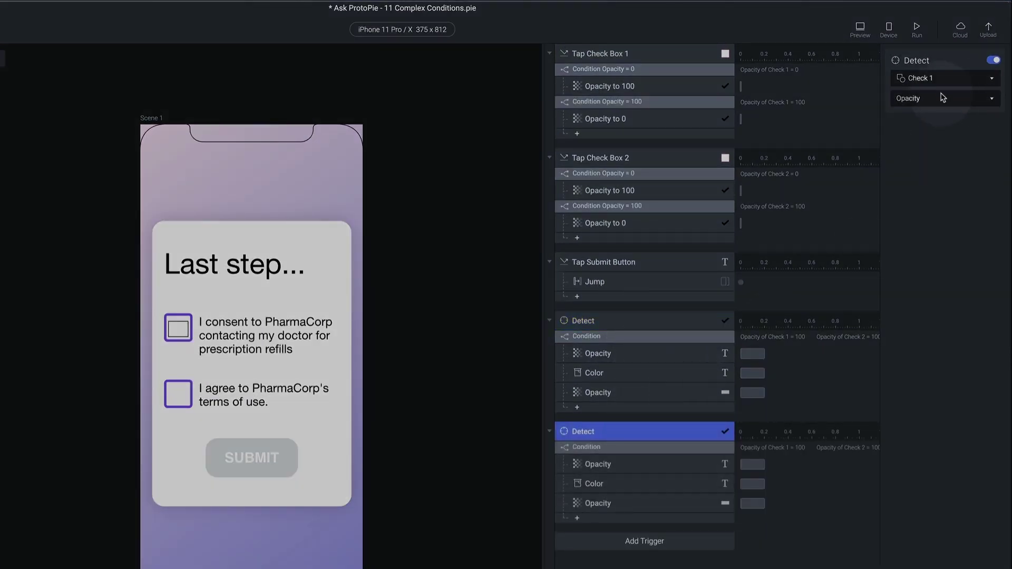
left_click(923, 81)
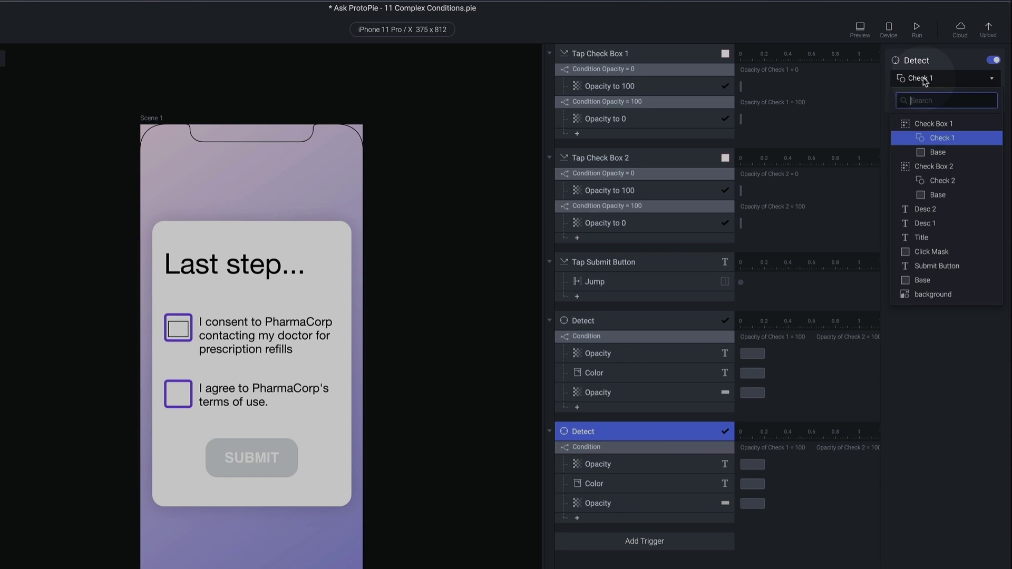
left_click(951, 181)
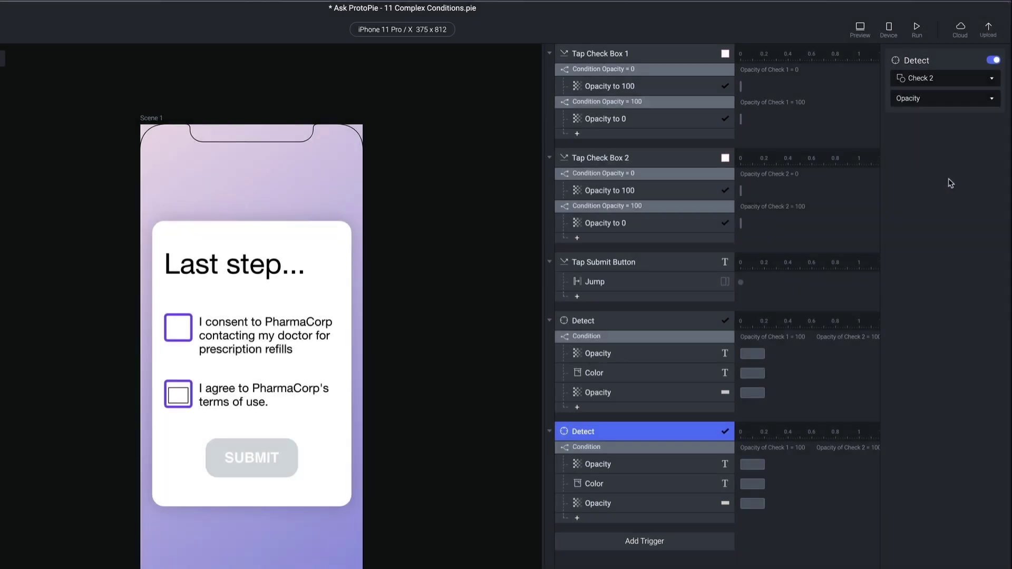
Preview the prototype, tick the first and then the second consent checkbox, and submit the form
left_click(860, 29)
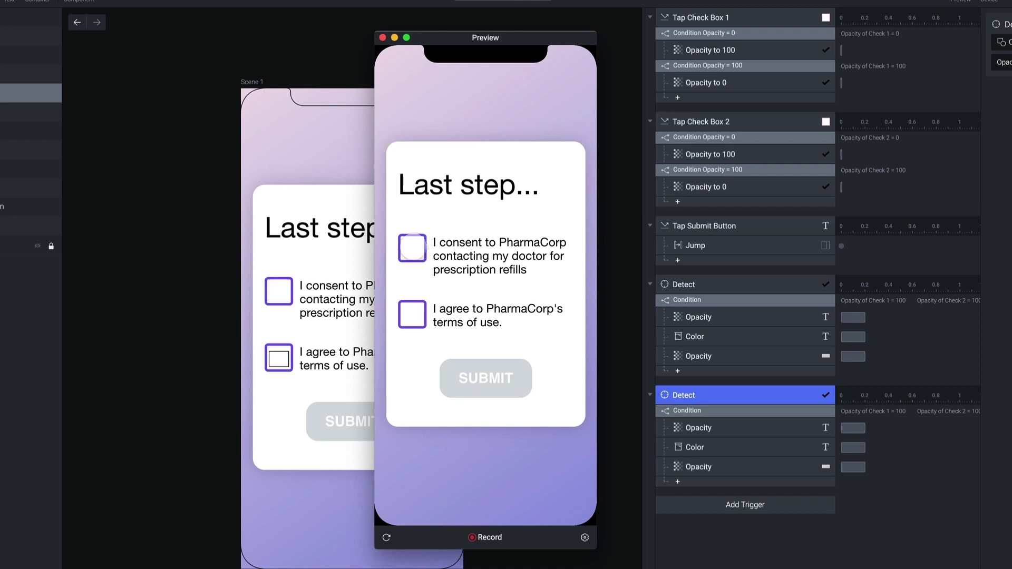
left_click(413, 247)
left_click(412, 314)
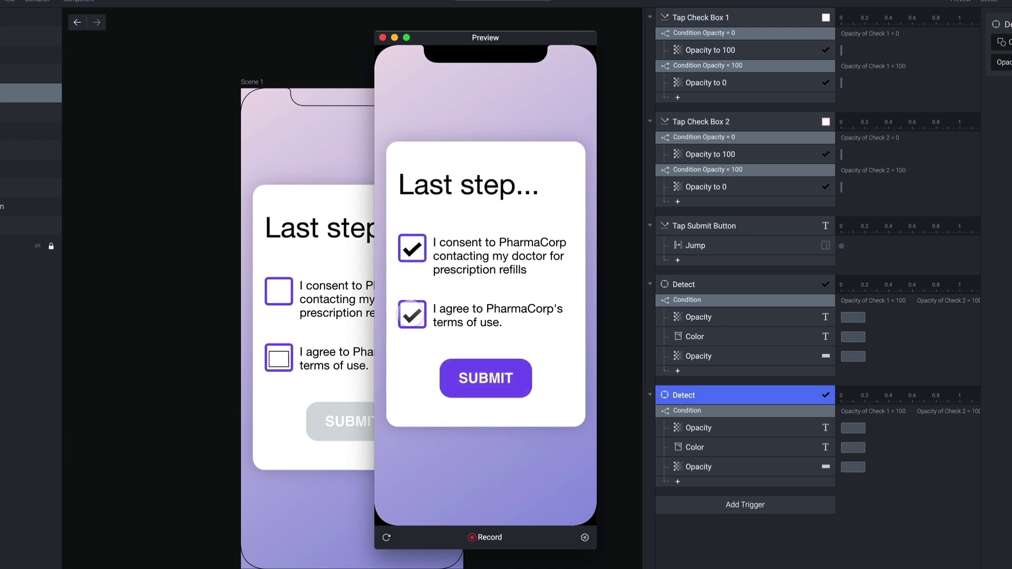
left_click(479, 374)
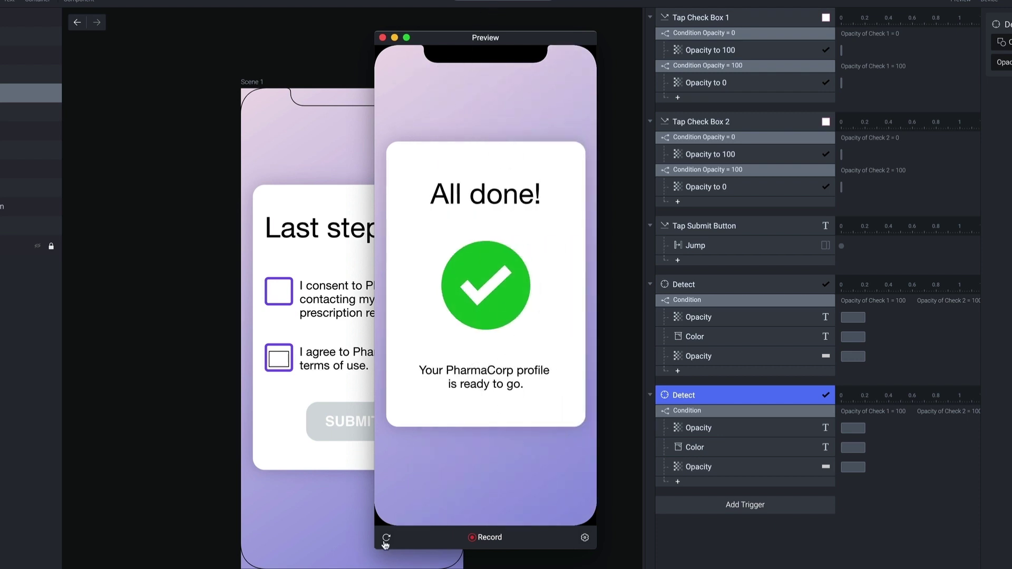
Restart the preview, tick both consent checkboxes, and untick the first one to test the Submit button's response
left_click(386, 540)
left_click(411, 248)
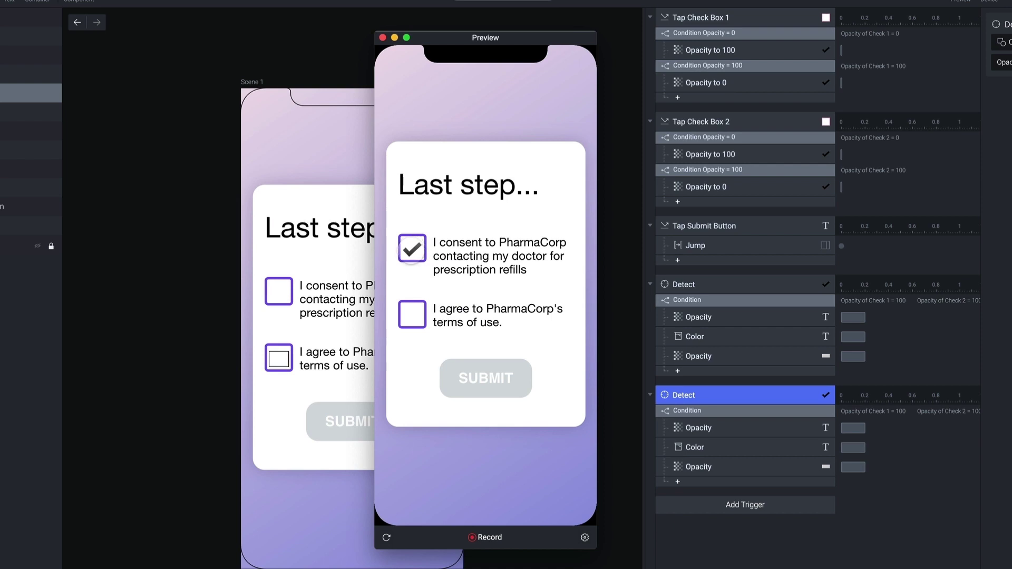
left_click(415, 319)
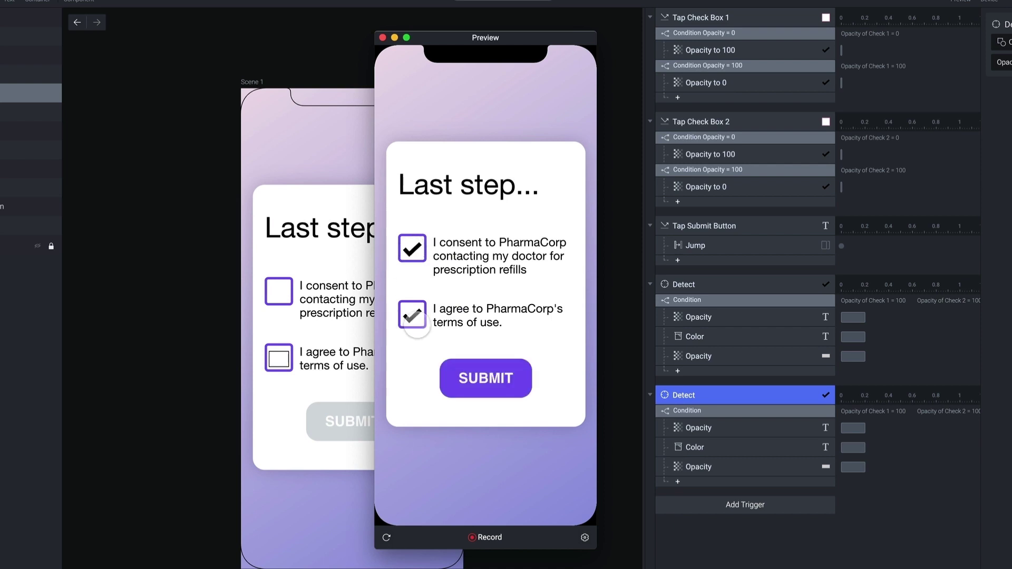
left_click(412, 248)
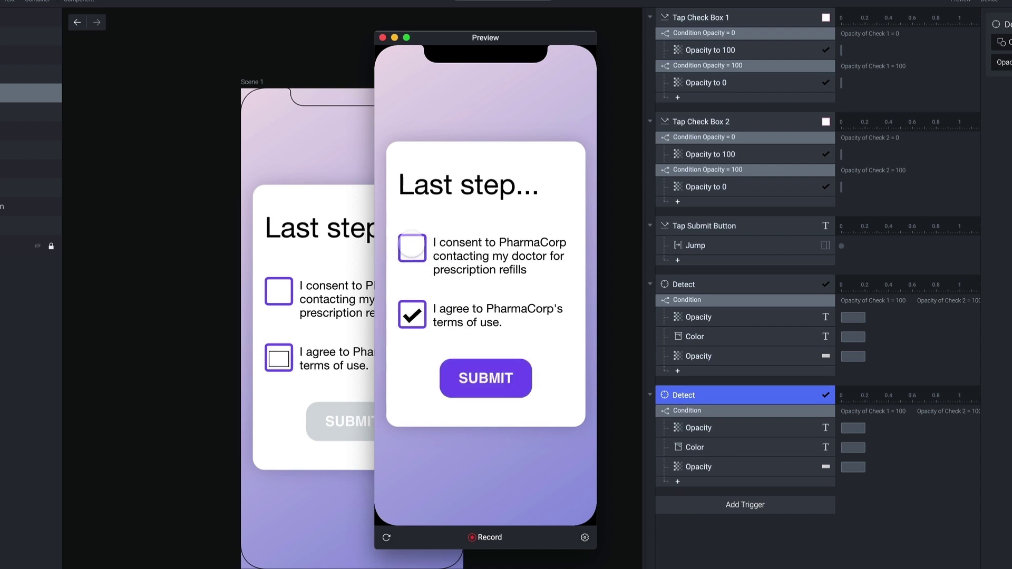
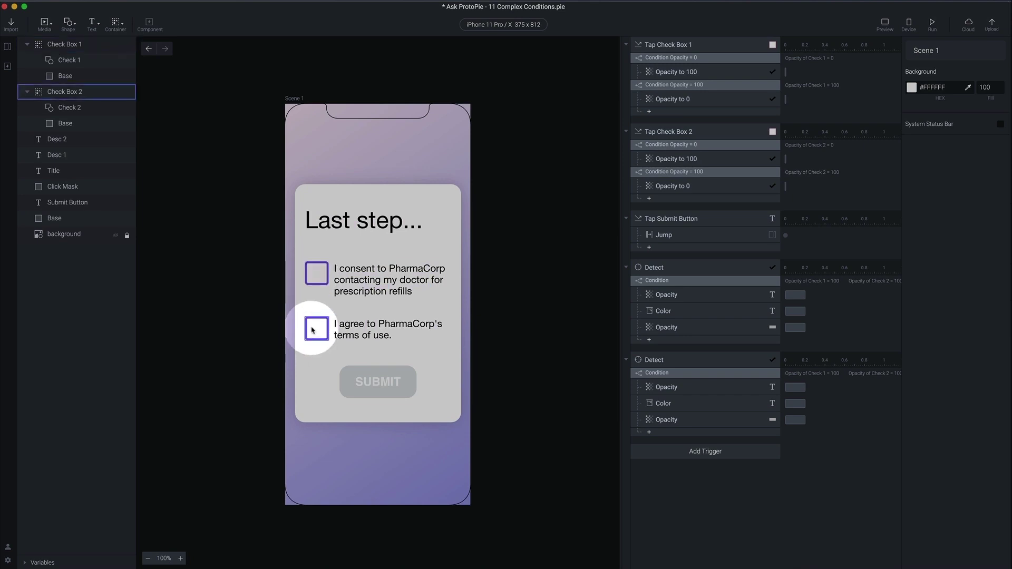
left_click(315, 328)
left_click(312, 315)
left_click(318, 278)
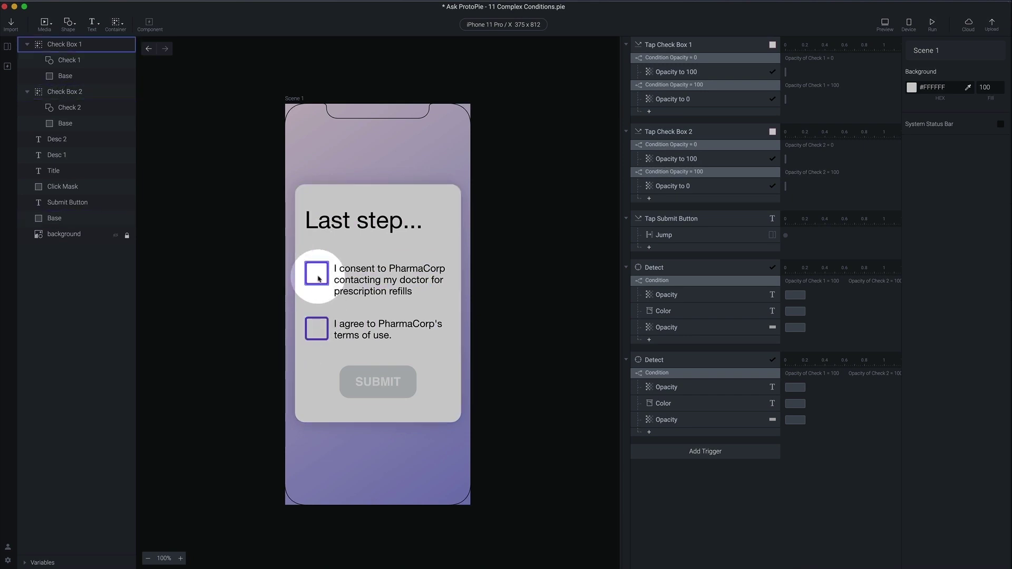
key("Escape")
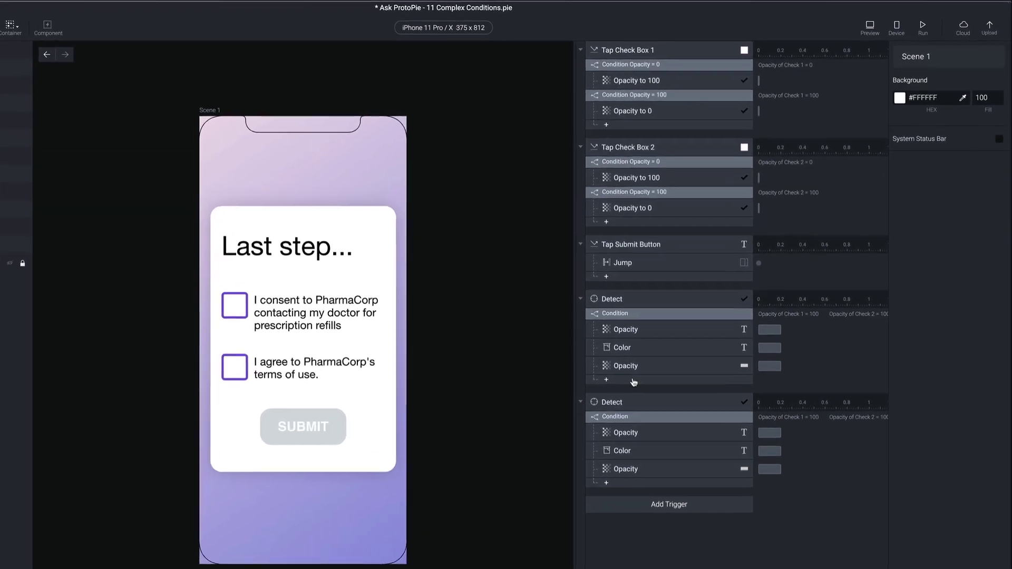
Rename the first Detect trigger as Detect Check 1
double_click(619, 316)
left_click(619, 316)
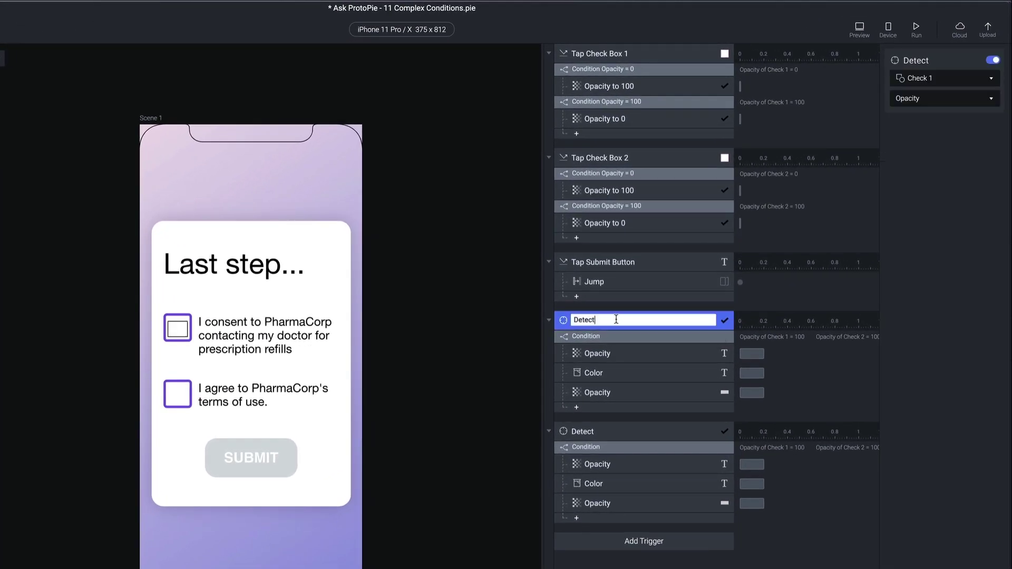
key("Return")
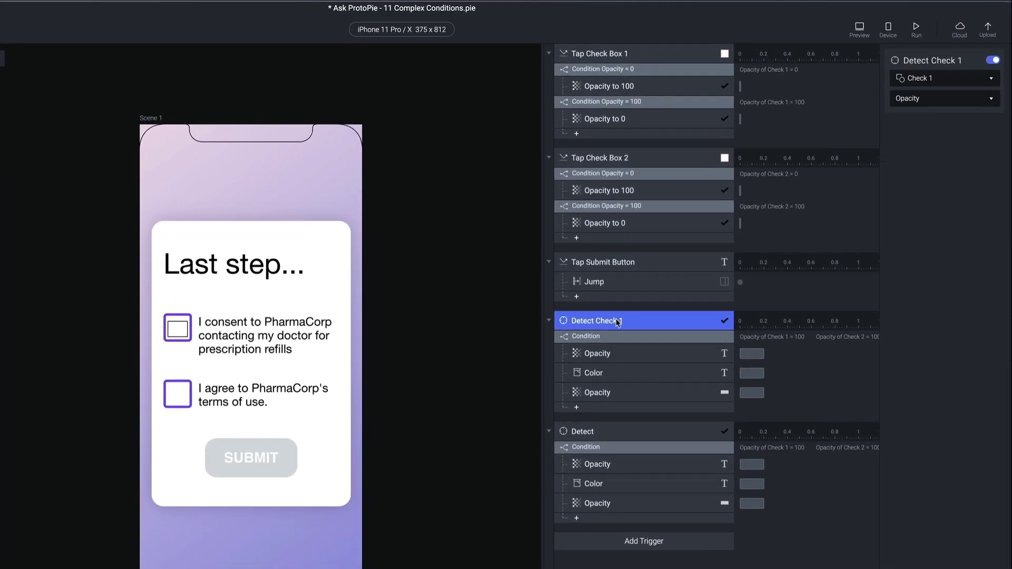
Add a condition to the Detect Check 1 trigger requiring the Opacity of Check 1 to equal 0
left_click(609, 408)
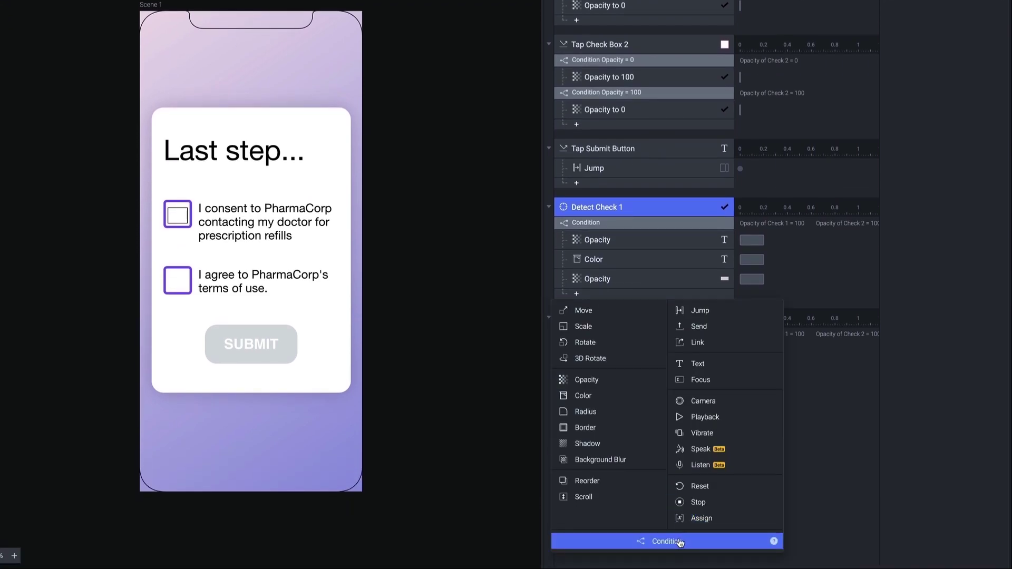
left_click(658, 541)
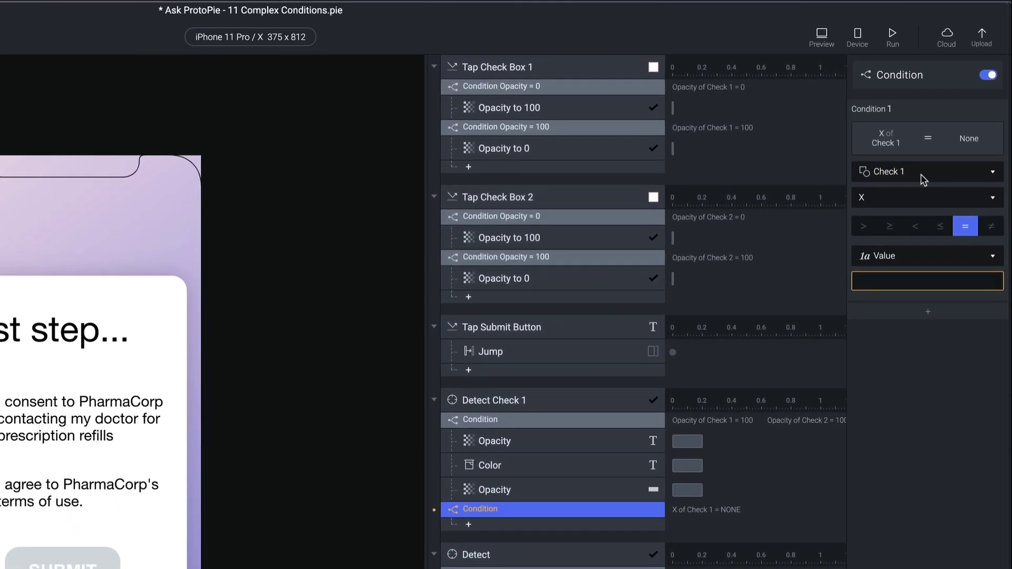
left_click(922, 160)
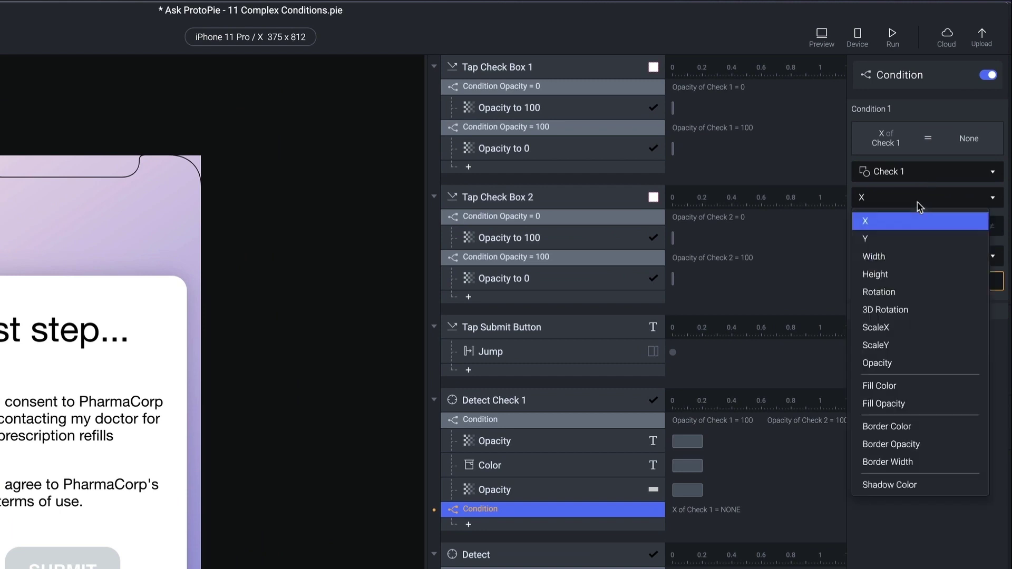
left_click(898, 364)
left_click(932, 283)
type("0")
key("Return")
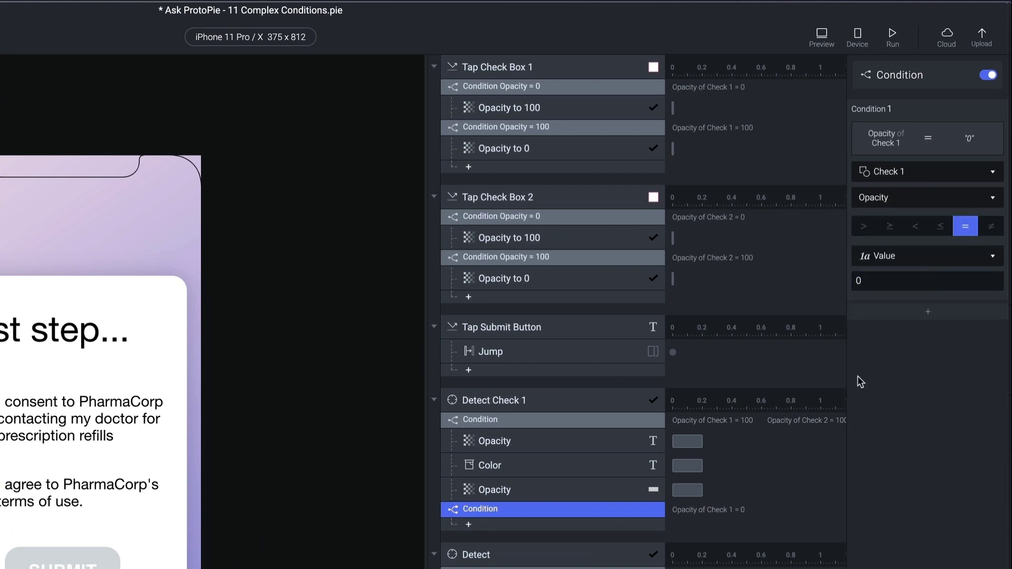
Add another condition to the Detect Check 1 trigger requiring the Opacity of Check 2 to equal 0
left_click(539, 523)
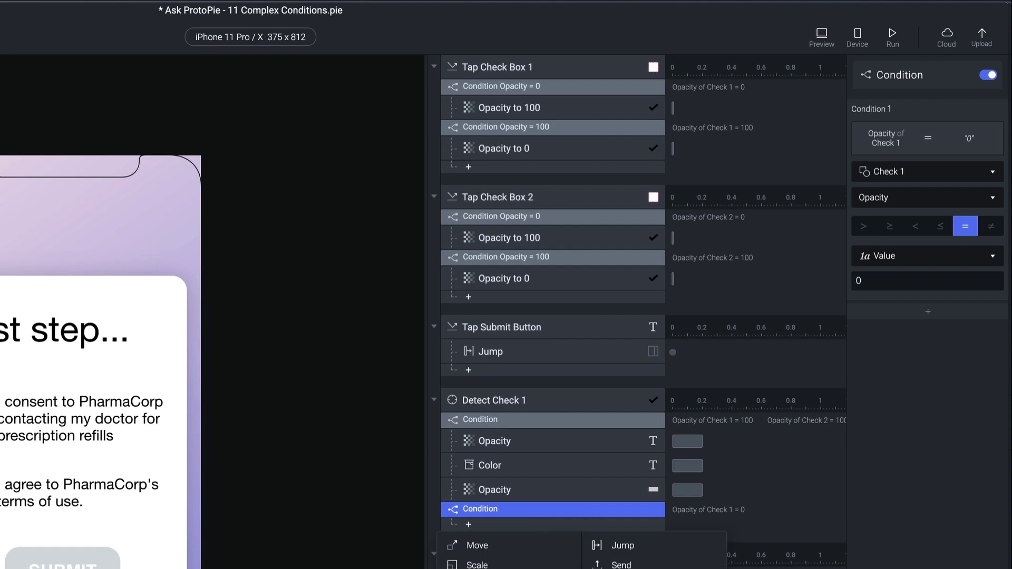
left_click(654, 568)
left_click(911, 172)
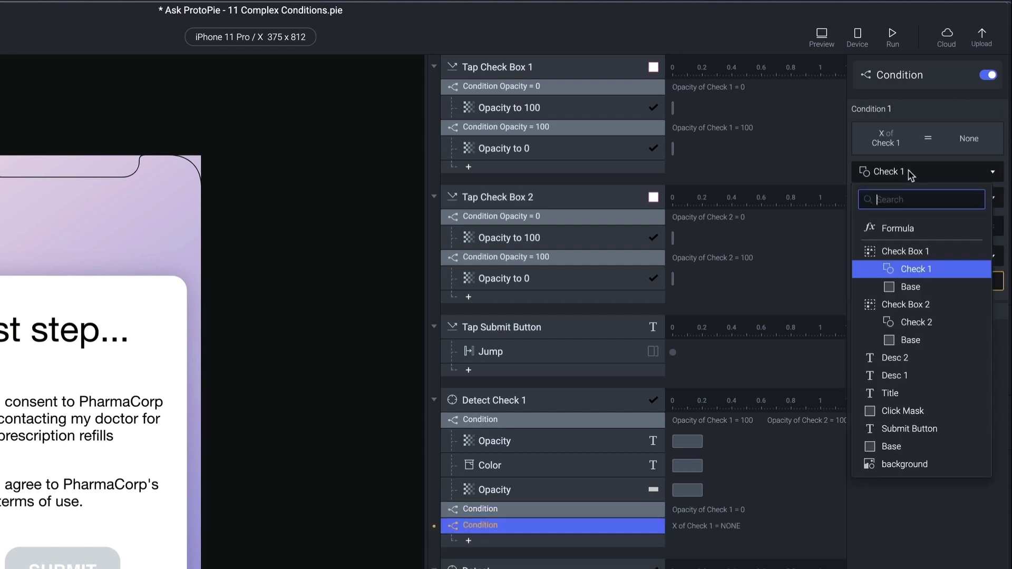
left_click(921, 323)
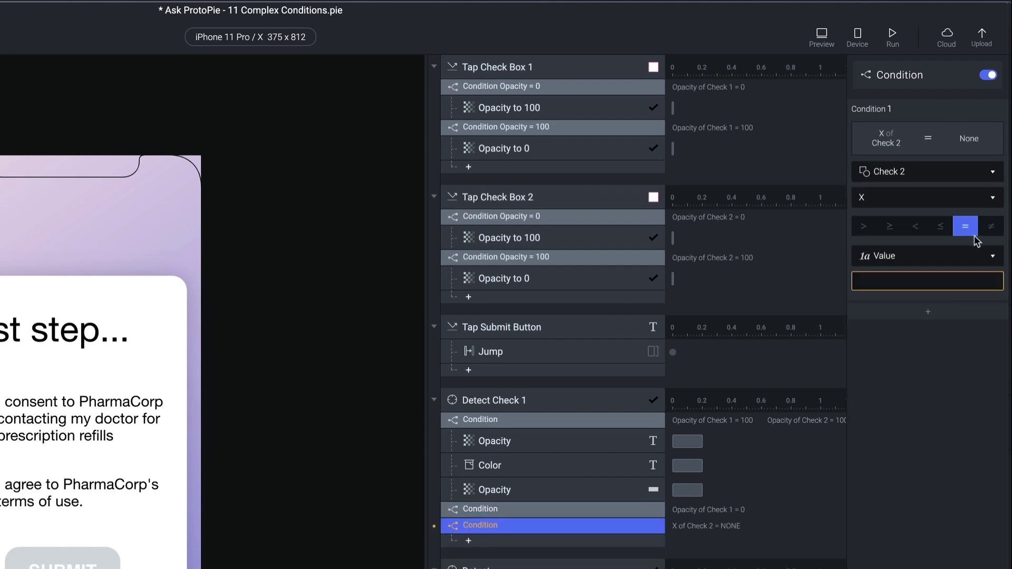
left_click(927, 198)
left_click(891, 364)
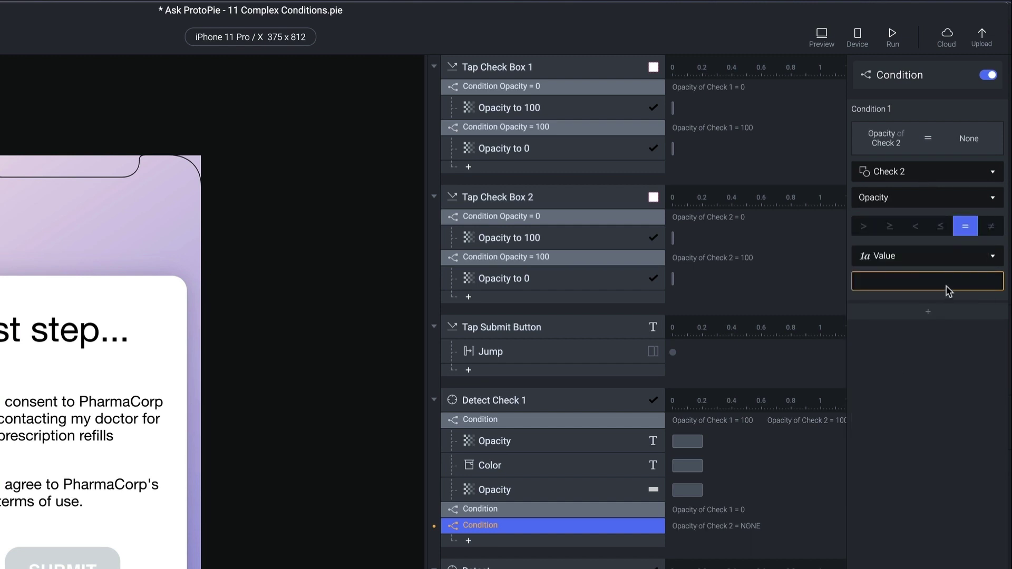
left_click(938, 284)
type("0")
key("Return")
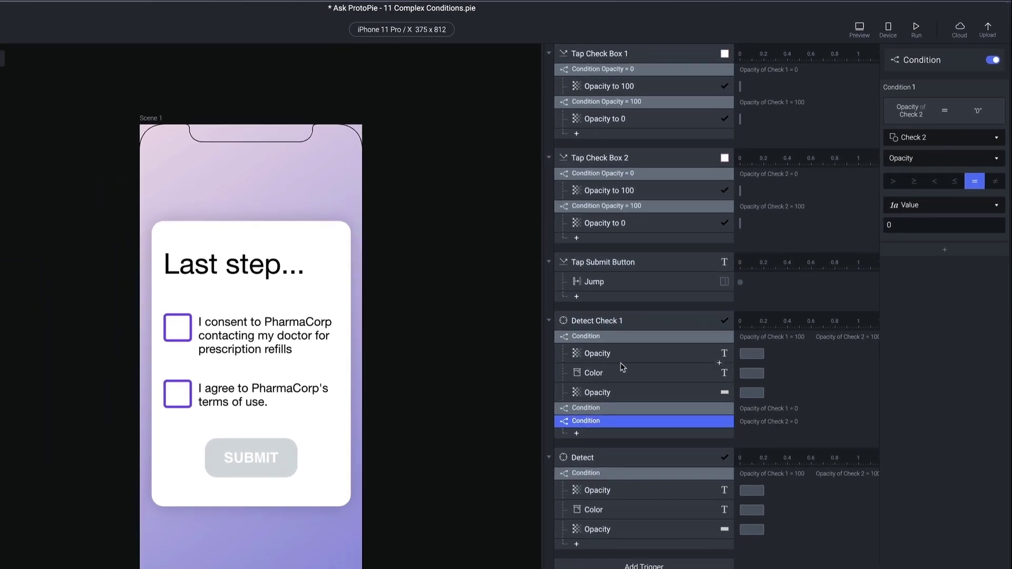
Copy the three Opacity and Color responses from Detect Check 1's first condition into its Check 1 = 0 condition
left_click(619, 359)
left_click(621, 394, "shift")
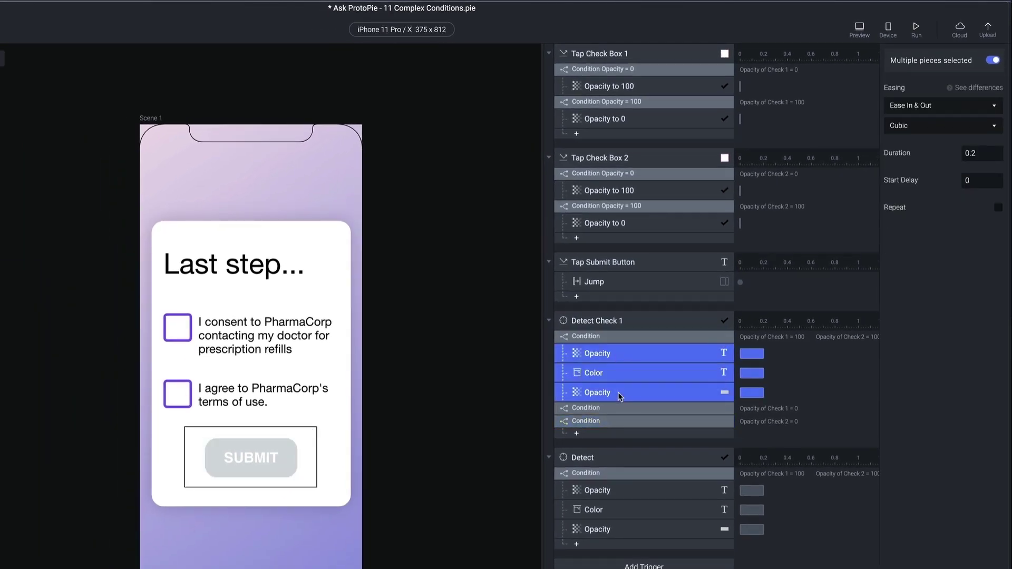
left_click(618, 410)
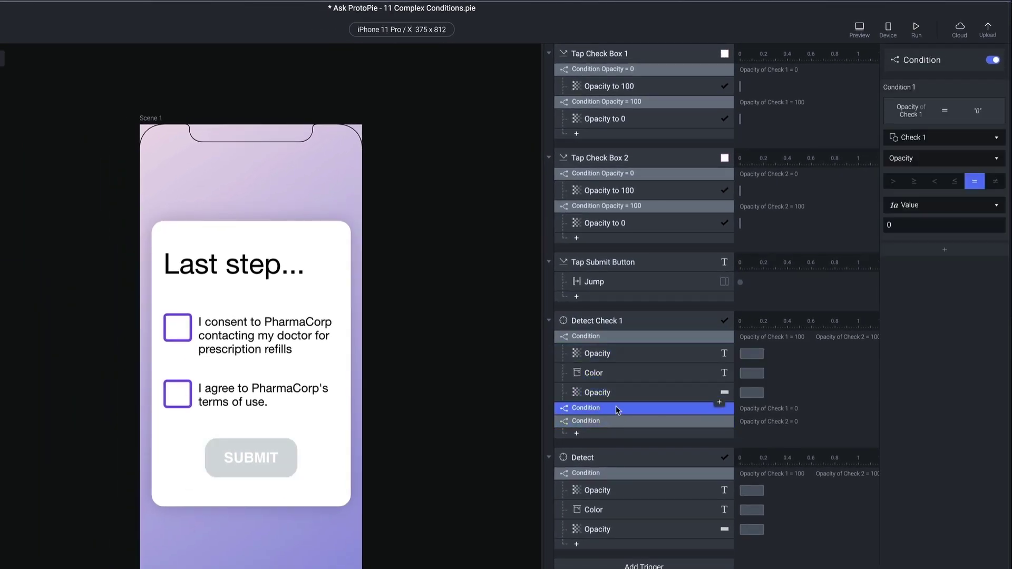
key("ctrl+v")
In the Check 1 = 0 condition, set the Submit Button's opacity response to 50 and its fill color response to #ADB5BD
left_click(622, 424)
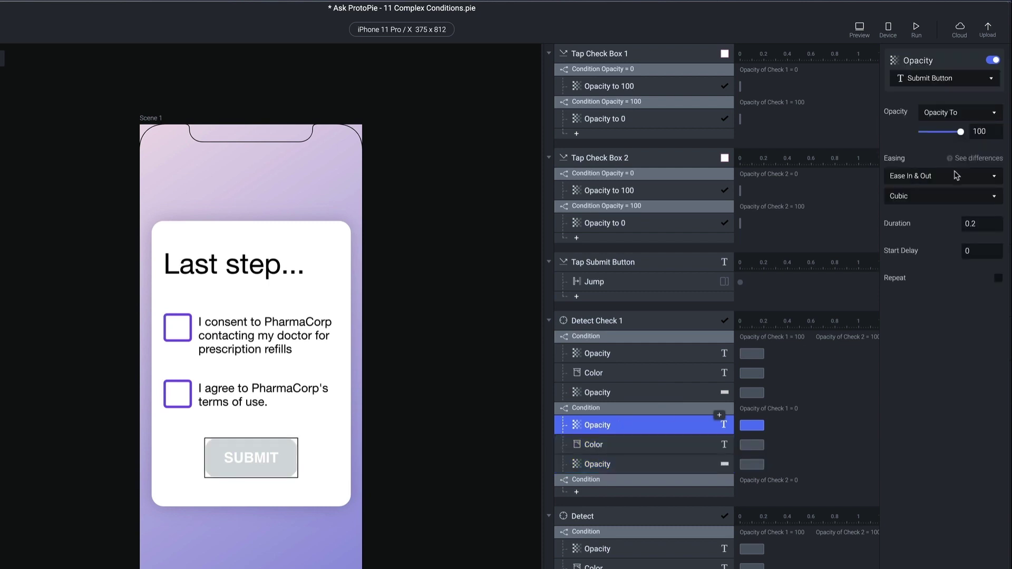
left_click(981, 131)
type("50")
key("Return")
left_click(590, 445)
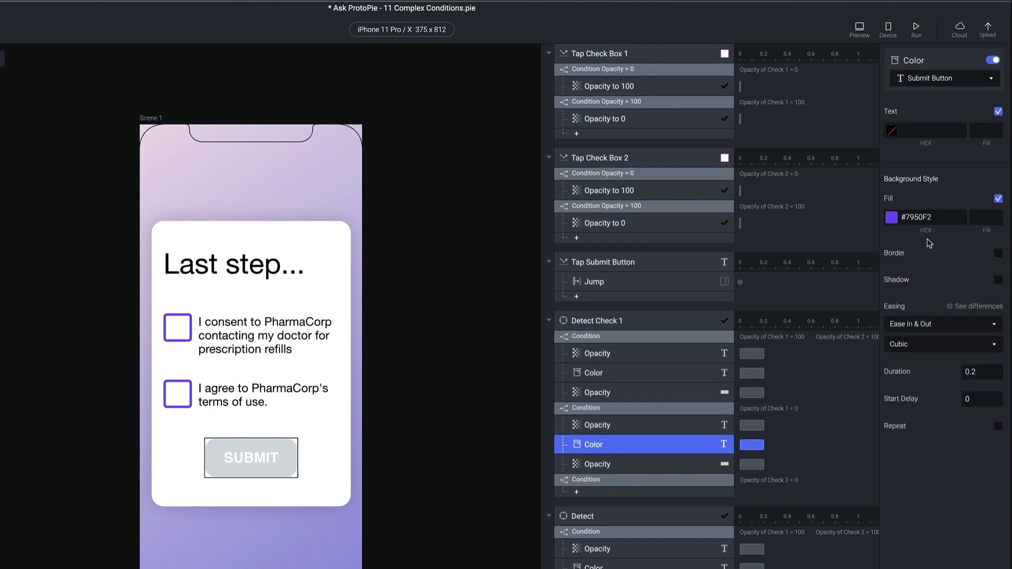
left_click(891, 217)
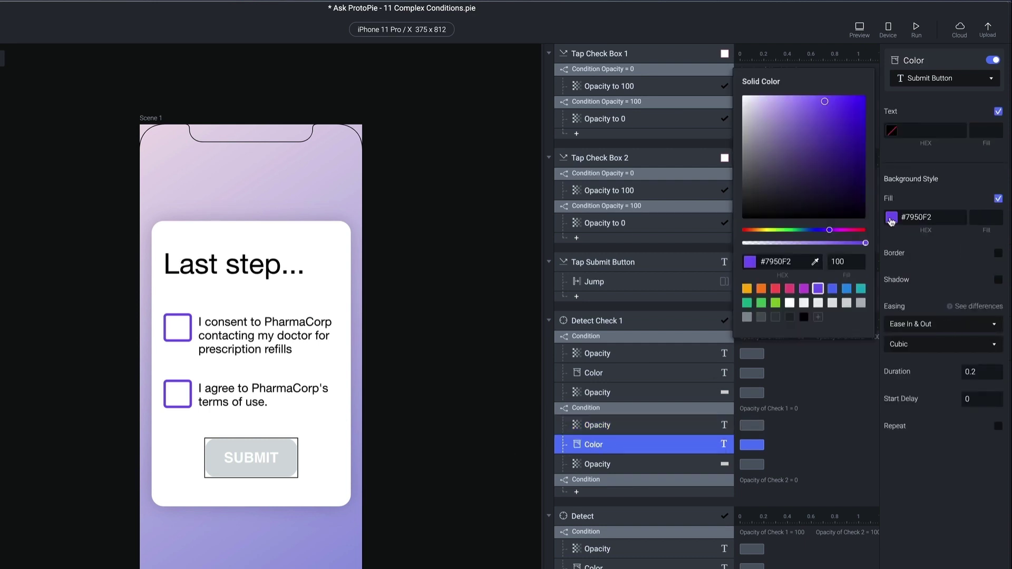
left_click(860, 303)
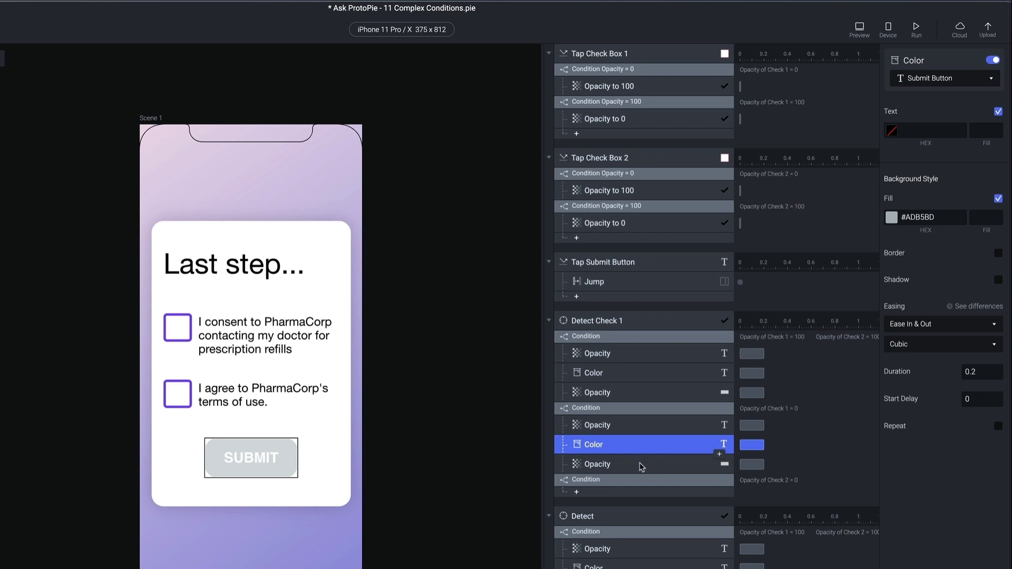
Set the Click Mask's opacity response in the Check 1 = 0 condition to 100
left_click(642, 466)
left_click(983, 131)
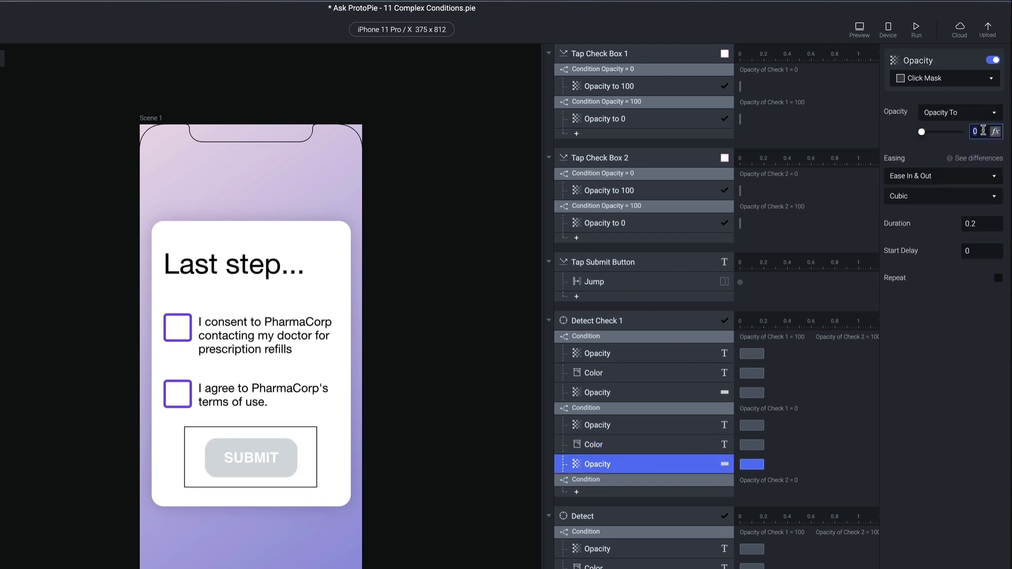
type("100")
key("Return")
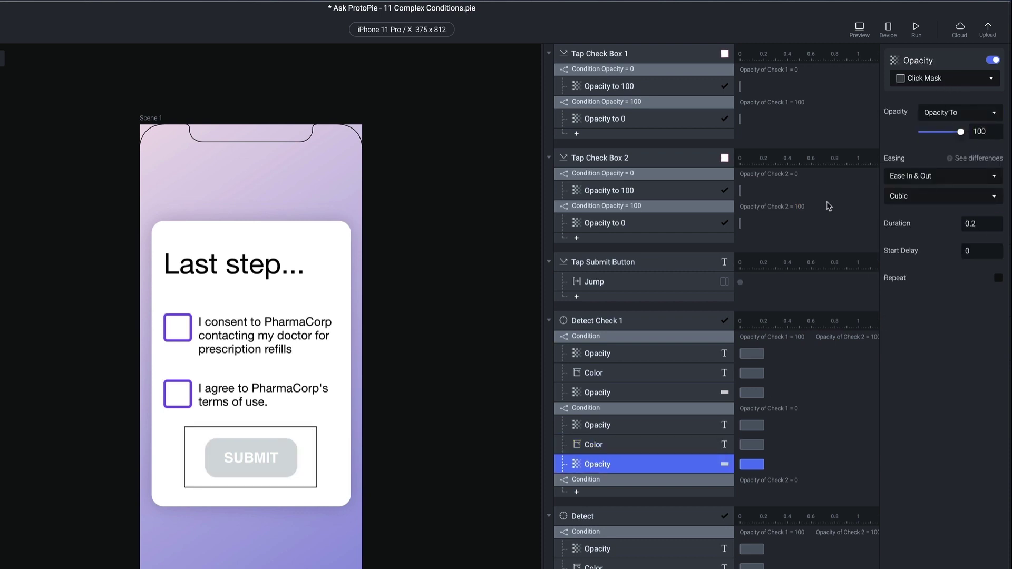
Copy the three responses of the Check 1 = 0 condition into the Check 2 = 0 condition
left_click(649, 431)
left_click(637, 465, "shift")
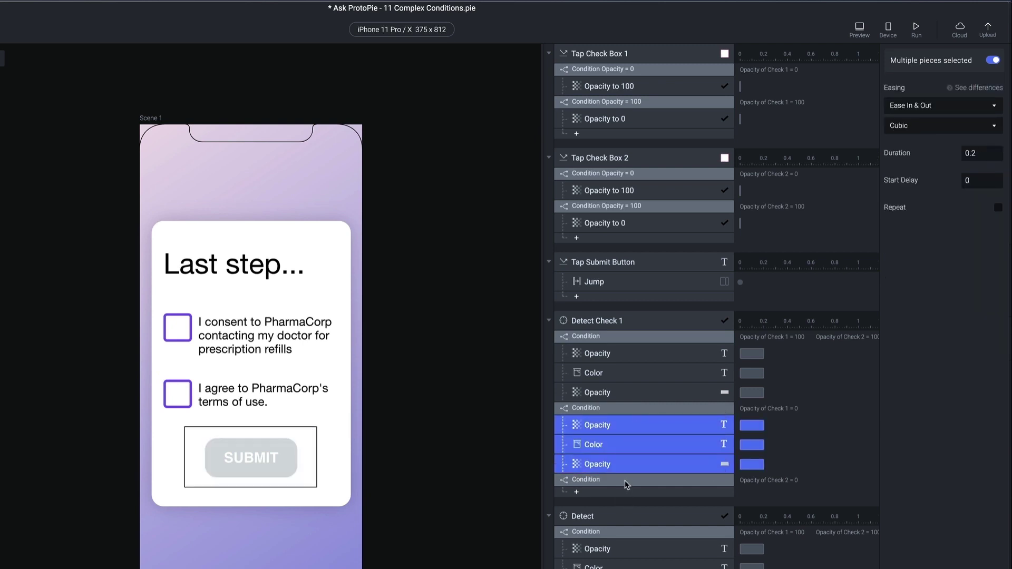
left_click(626, 481)
key("ctrl+v")
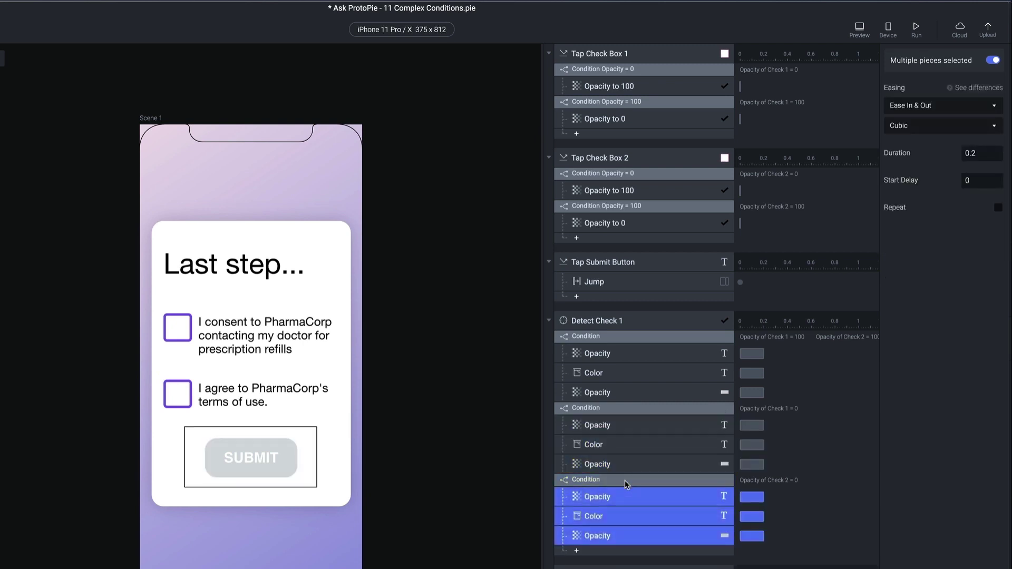
Copy the Check 1 = 0 and Check 2 = 0 conditions with their responses into the second Detect trigger
left_click(635, 409)
left_click(635, 479, "ctrl")
key("ctrl+c")
scroll(635, 480, "down", 4)
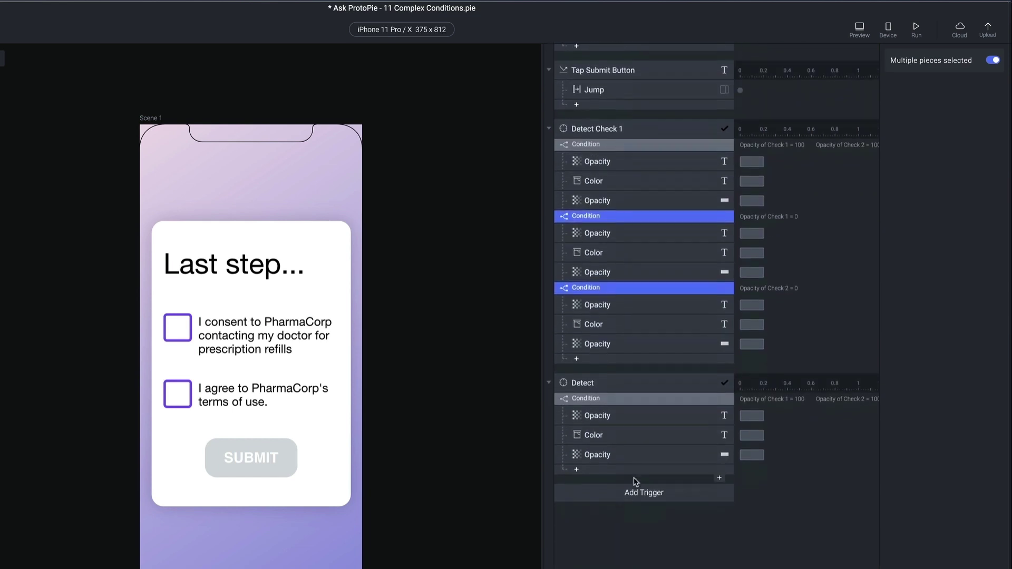
left_click(624, 441)
key("ctrl+v")
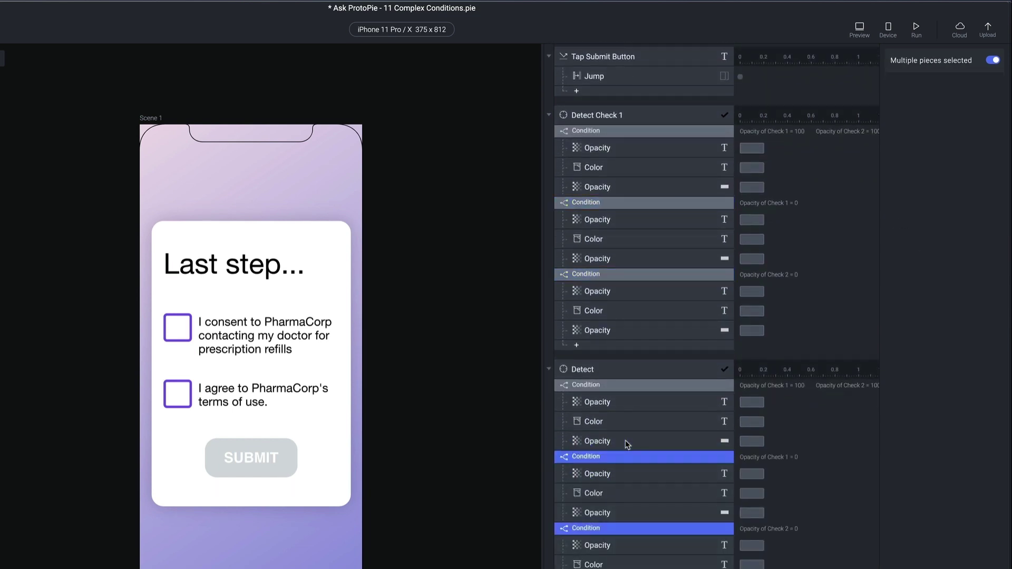
Preview the prototype, tick and untick the two consent checkboxes in different combinations to test the Submit button, and close the preview
left_click(860, 29)
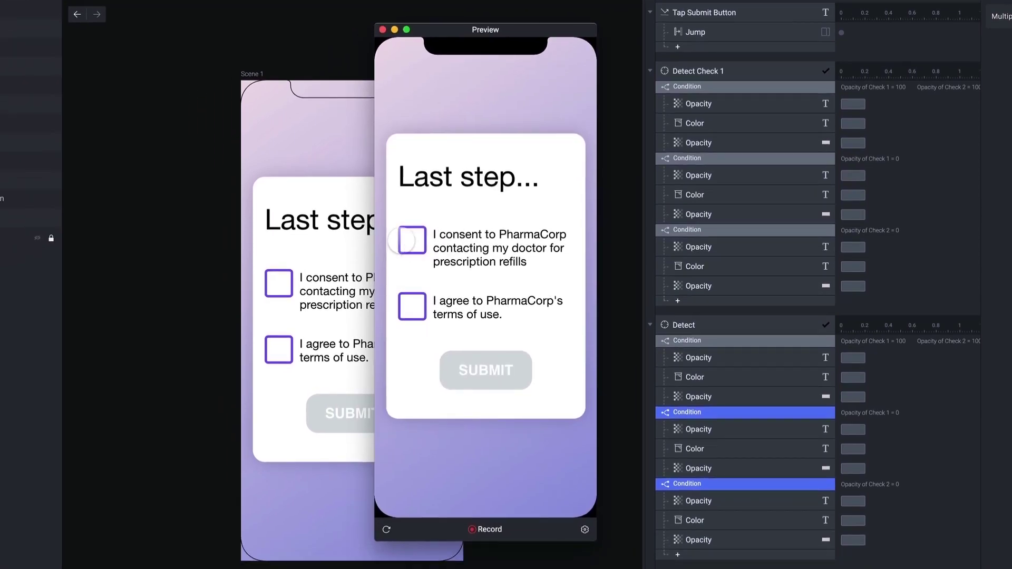
left_click(401, 241)
left_click(411, 306)
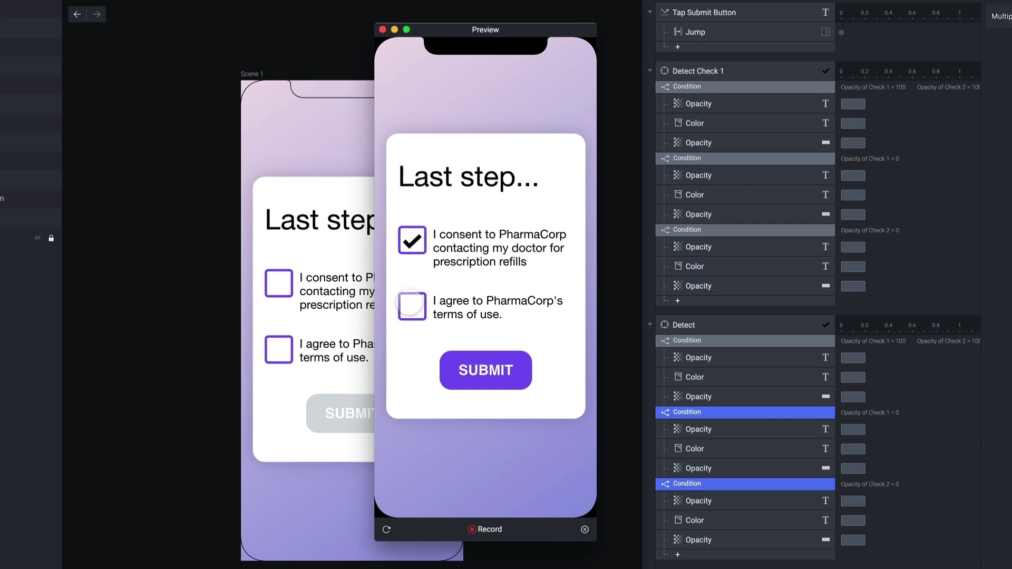
left_click(411, 304)
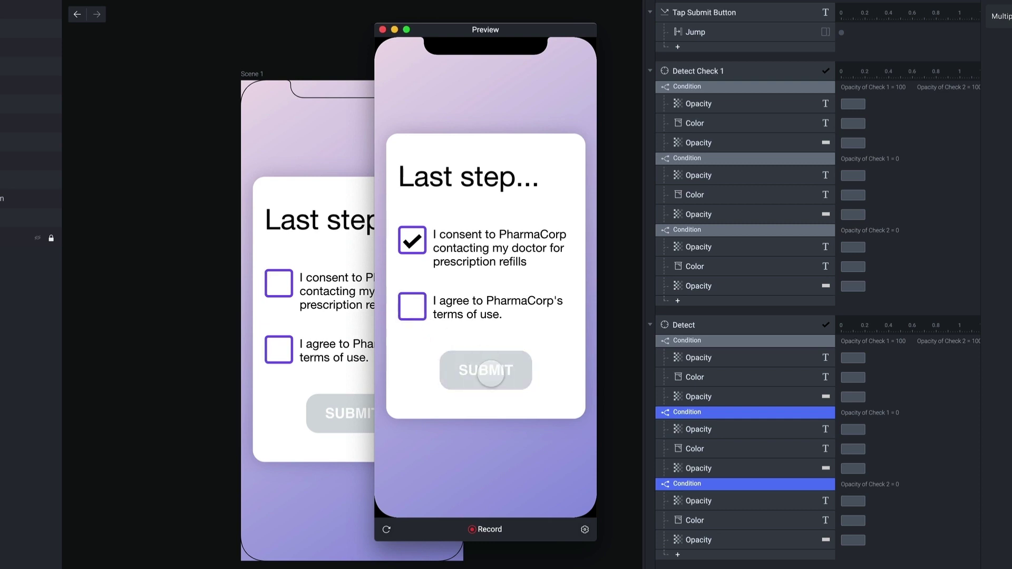
left_click(412, 302)
left_click(411, 240)
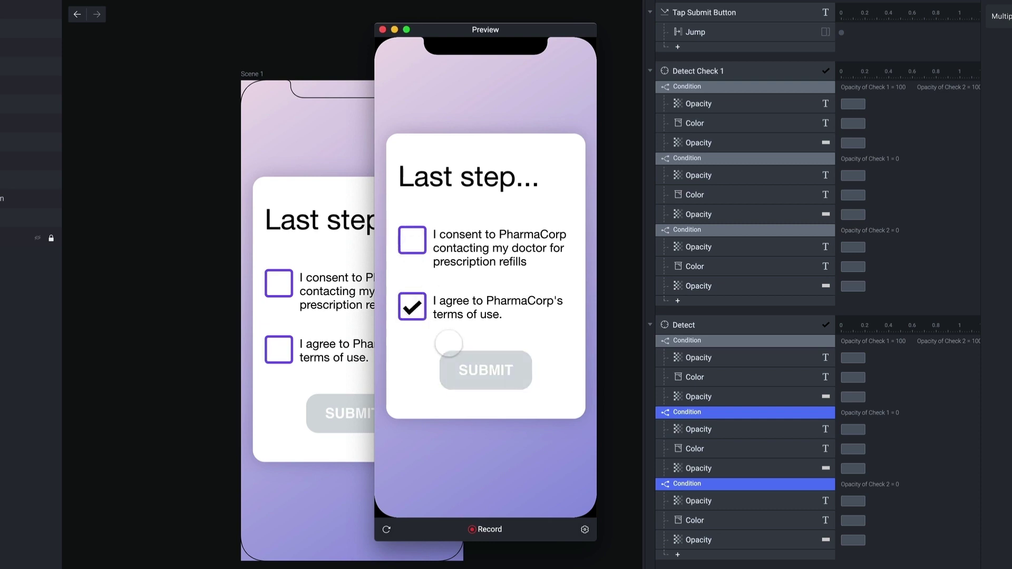
left_click(411, 305)
left_click(411, 240)
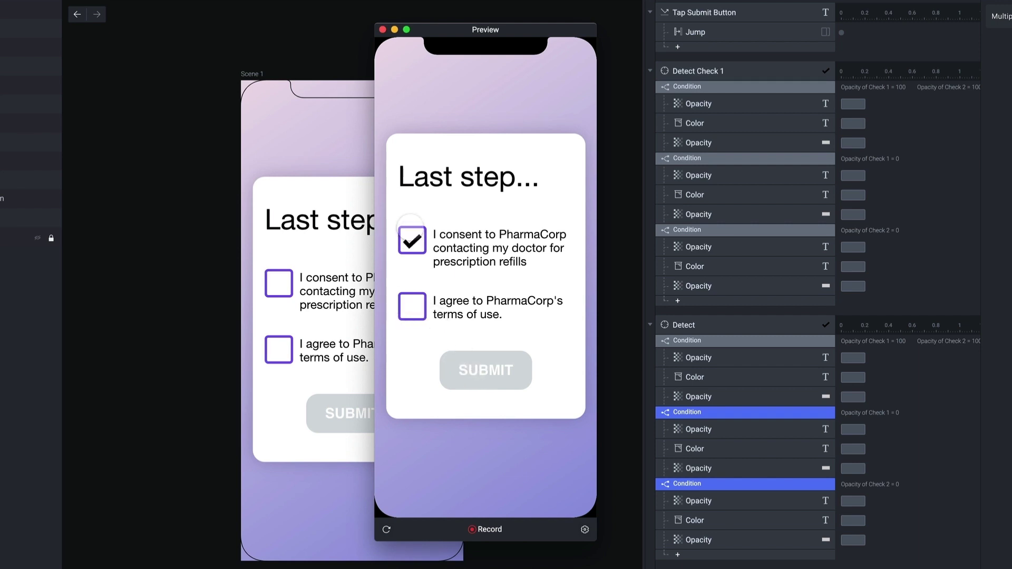
left_click(412, 305)
left_click(411, 240)
left_click(412, 306)
left_click(411, 239)
left_click(412, 306)
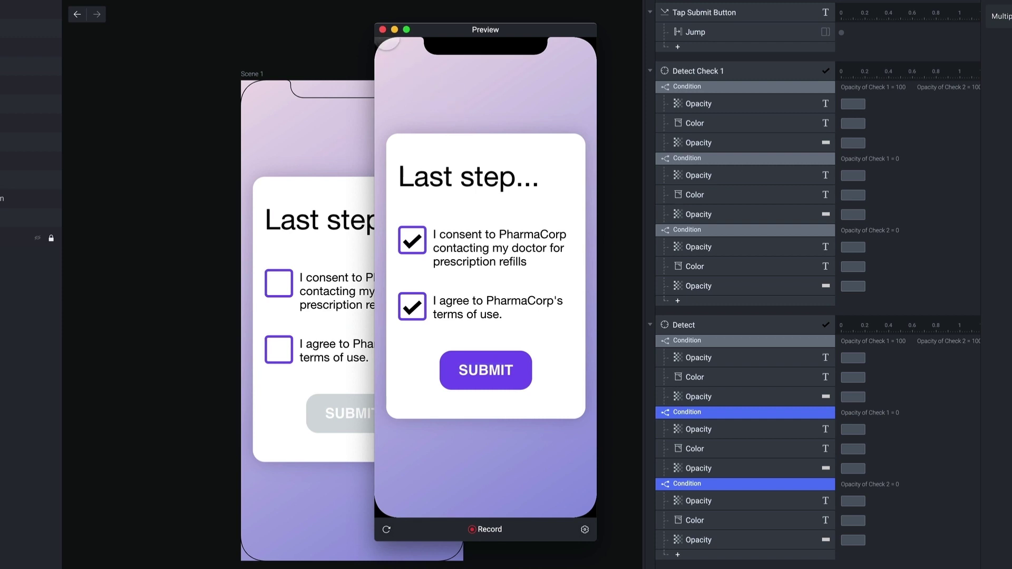
left_click(383, 29)
scroll(768, 226, "up", 2)
scroll(768, 232, "down", 4)
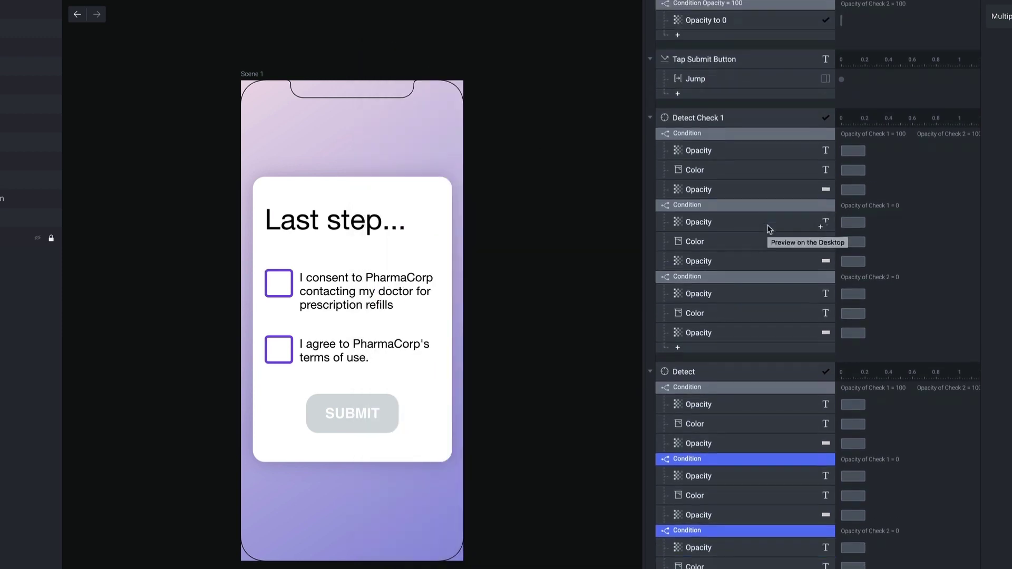
scroll(768, 225, "up", 2)
scroll(765, 252, "up", 1)
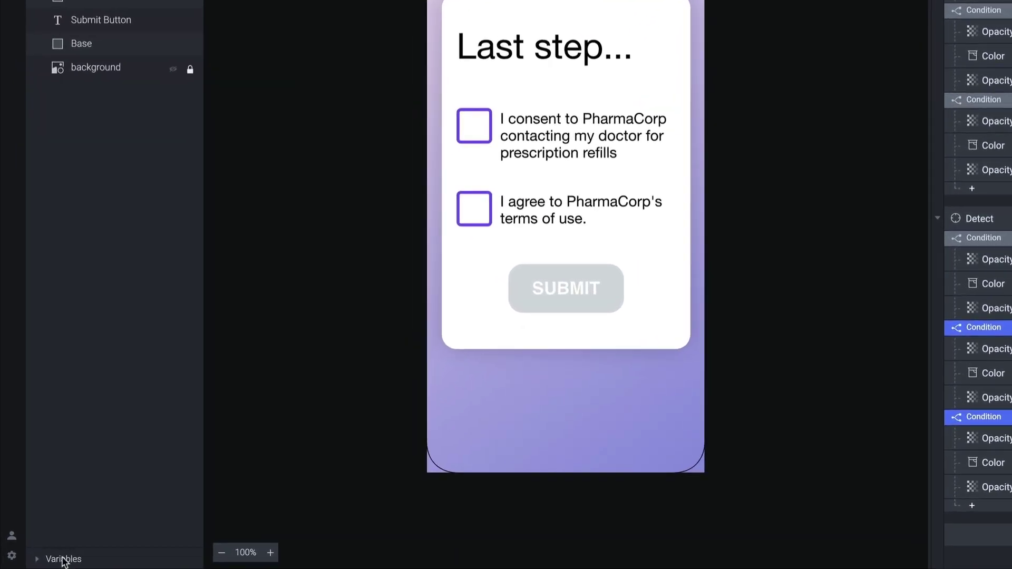
Create a variable for this scene and name it isReadyToSubmit
left_click(57, 559)
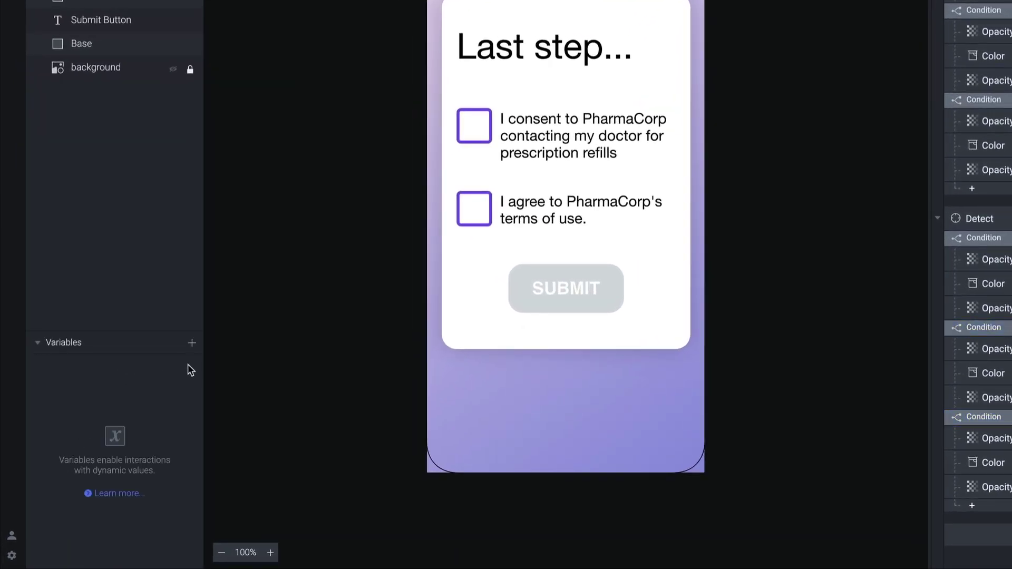
left_click(192, 344)
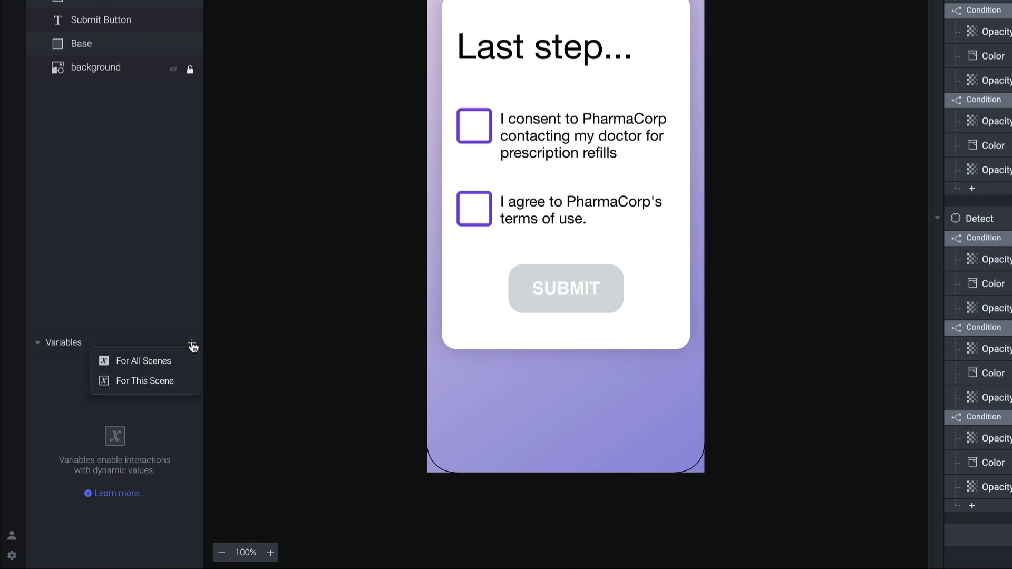
left_click(145, 383)
double_click(71, 366)
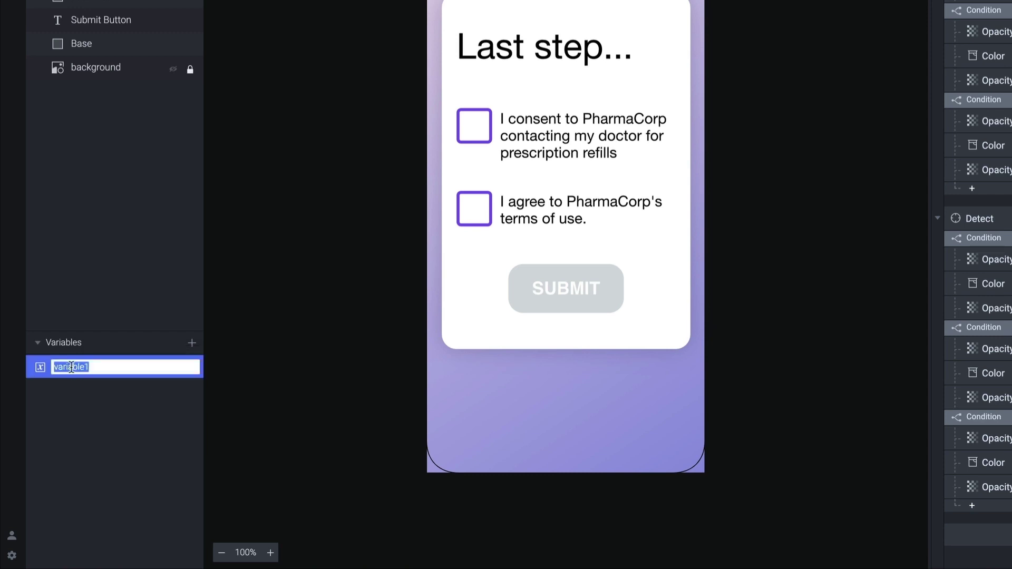
type("isReadyToSubmit")
key("Return")
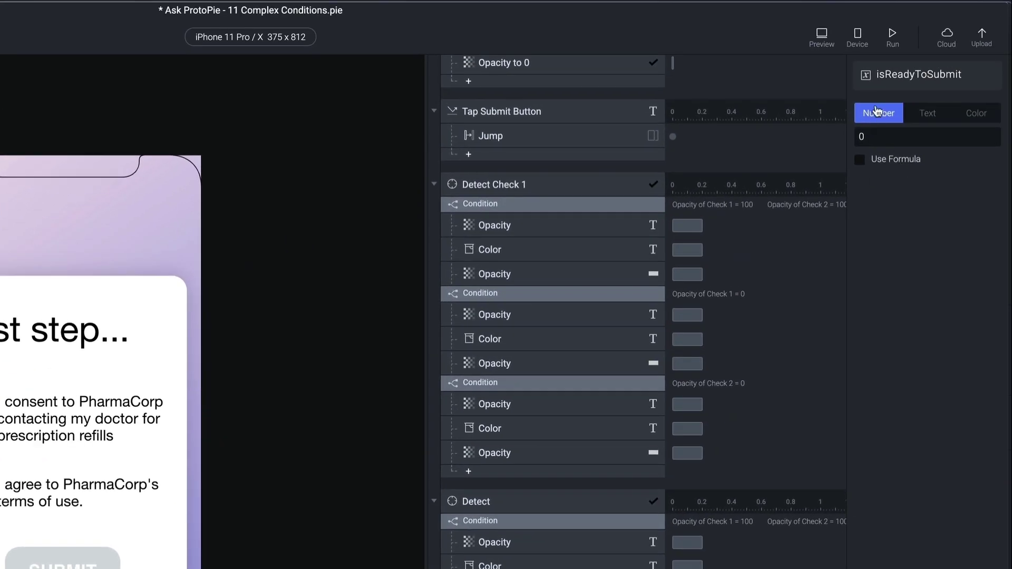
Add a new Detect trigger that watches the isReadyToSubmit variable
left_click(872, 137)
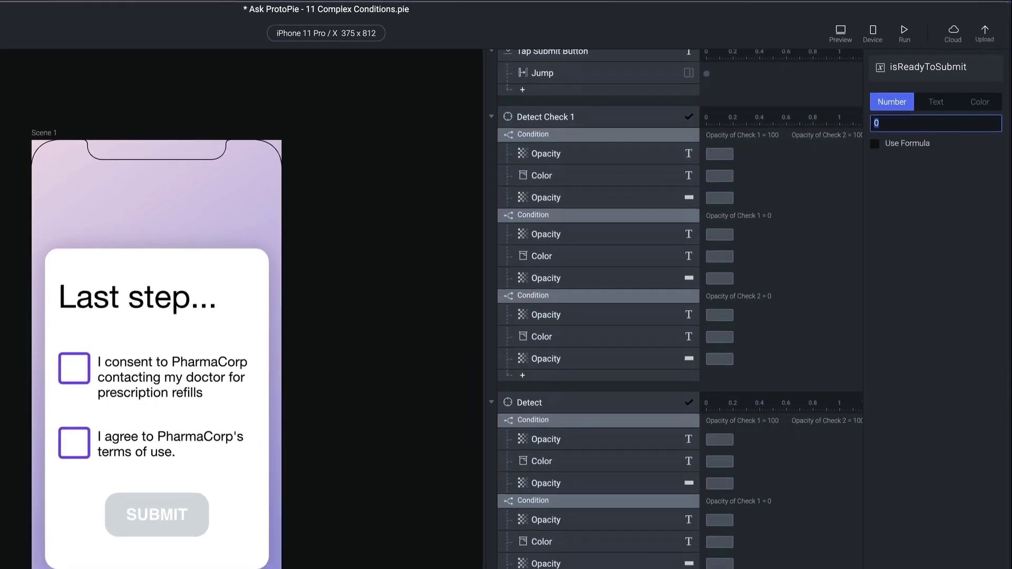
scroll(745, 519, "down", 5)
left_click(642, 509)
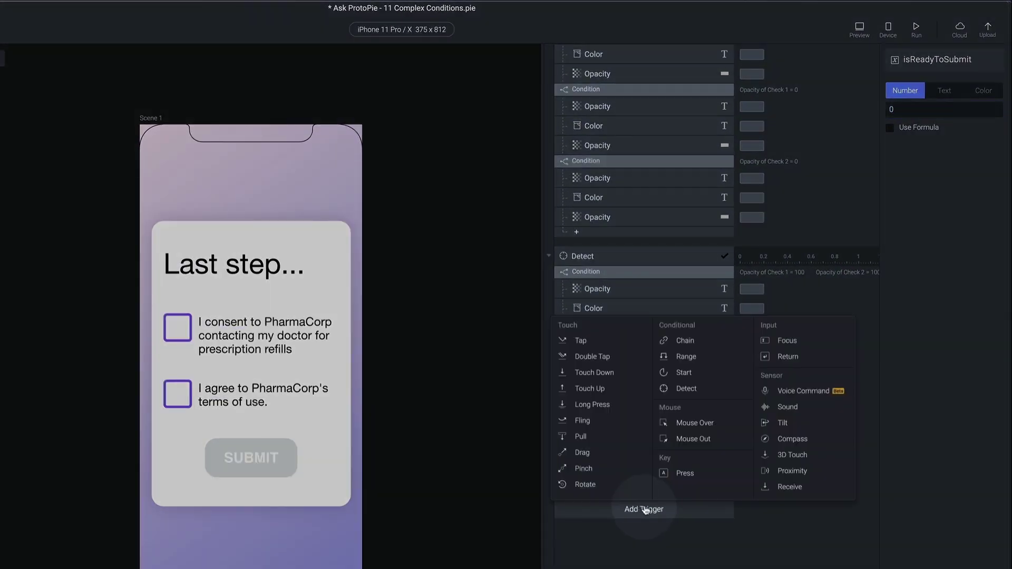
left_click(686, 389)
left_click(923, 77)
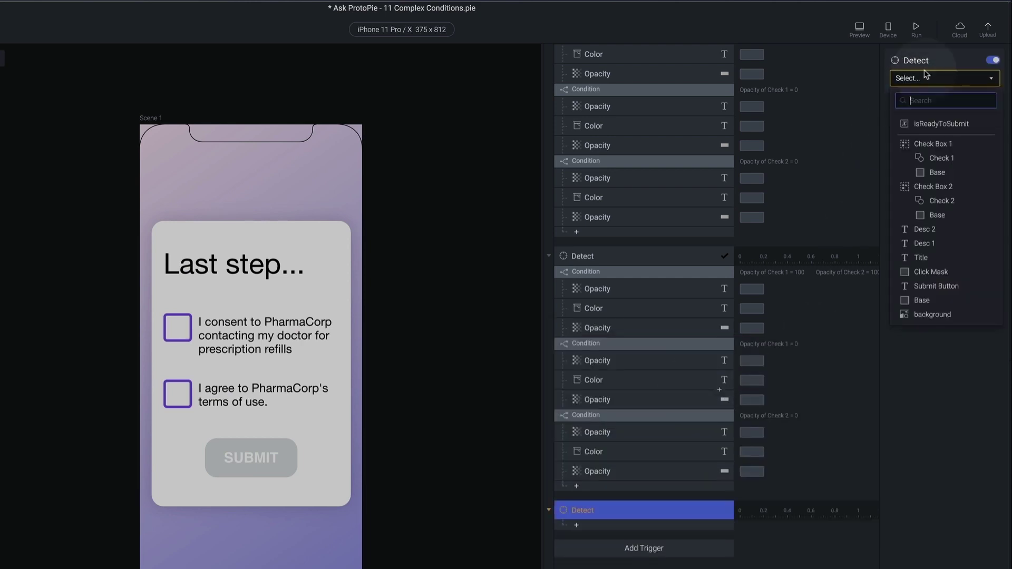
left_click(941, 124)
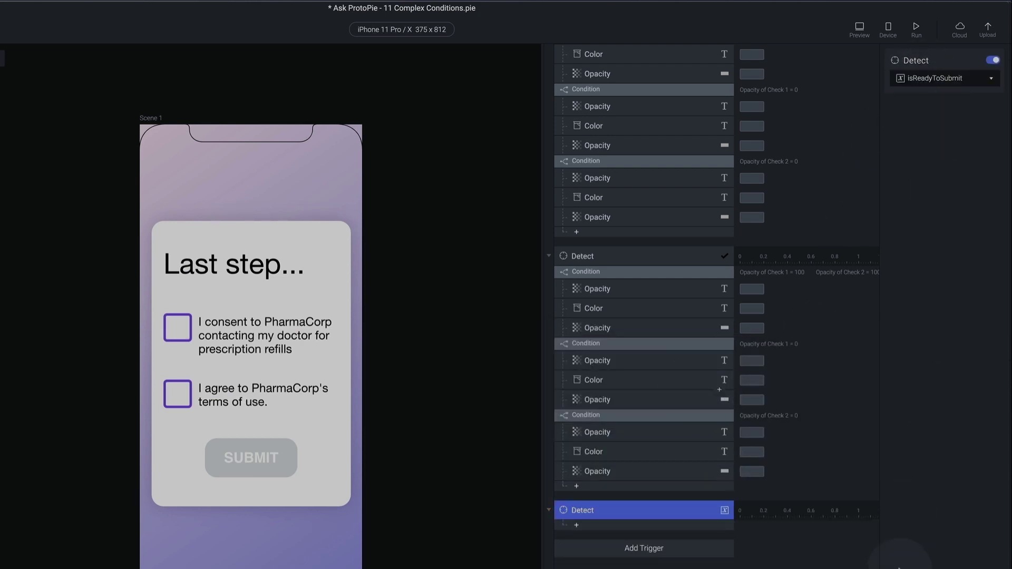
Add a condition to the isReadyToSubmit Detect trigger that requires isReadyToSubmit to equal 1
left_click(611, 526)
left_click(663, 510)
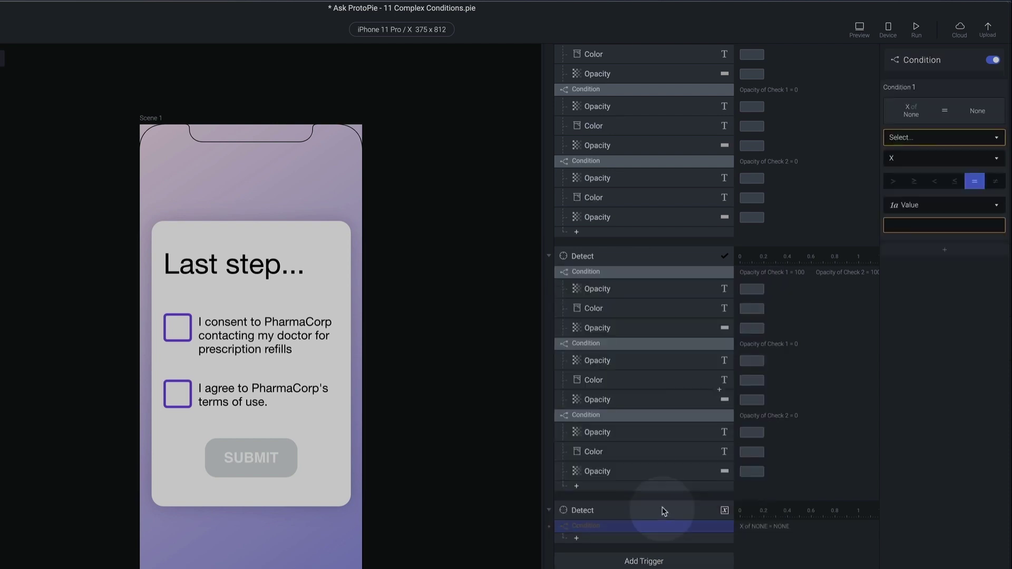
left_click(920, 138)
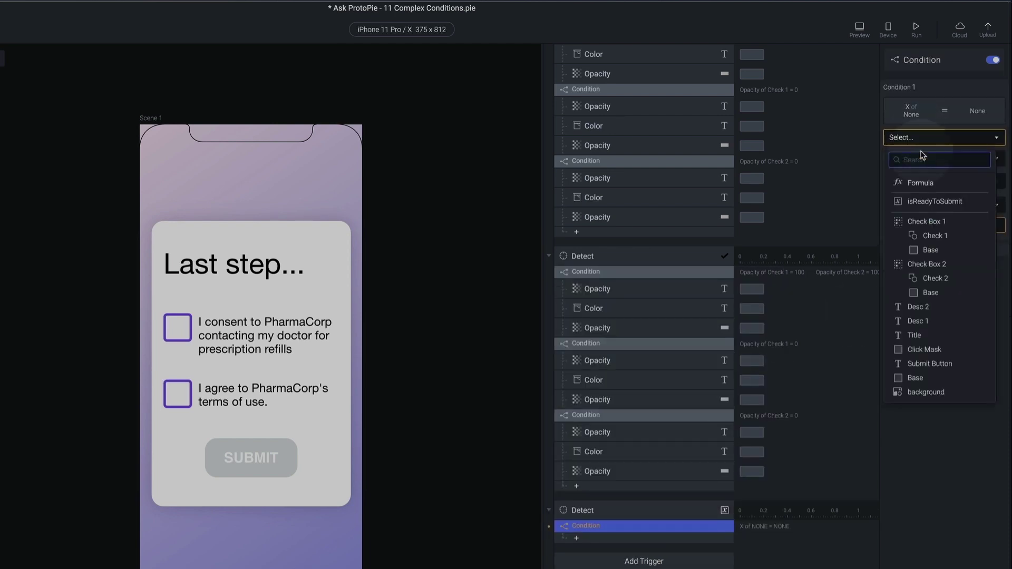
left_click(927, 201)
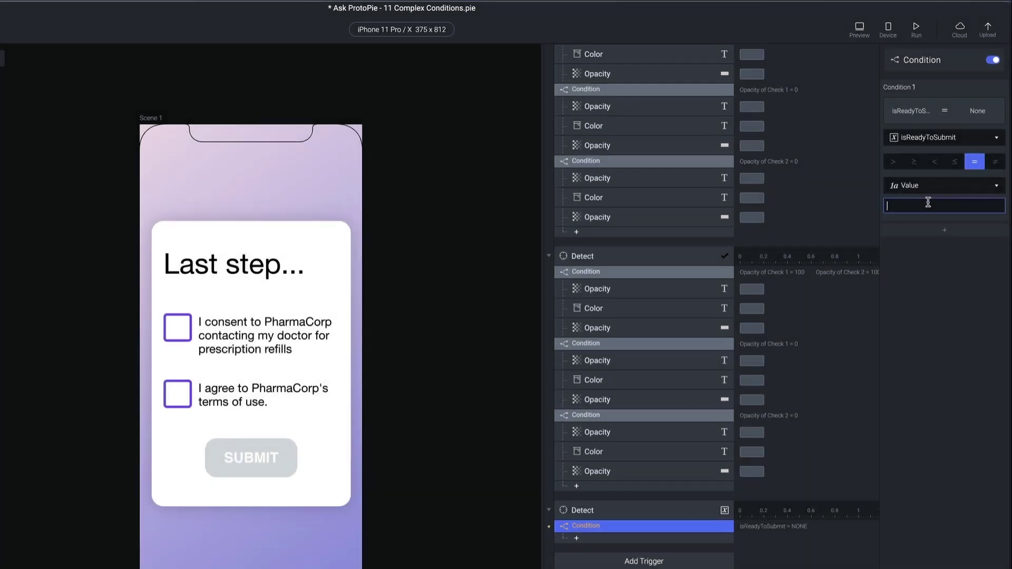
key("Return")
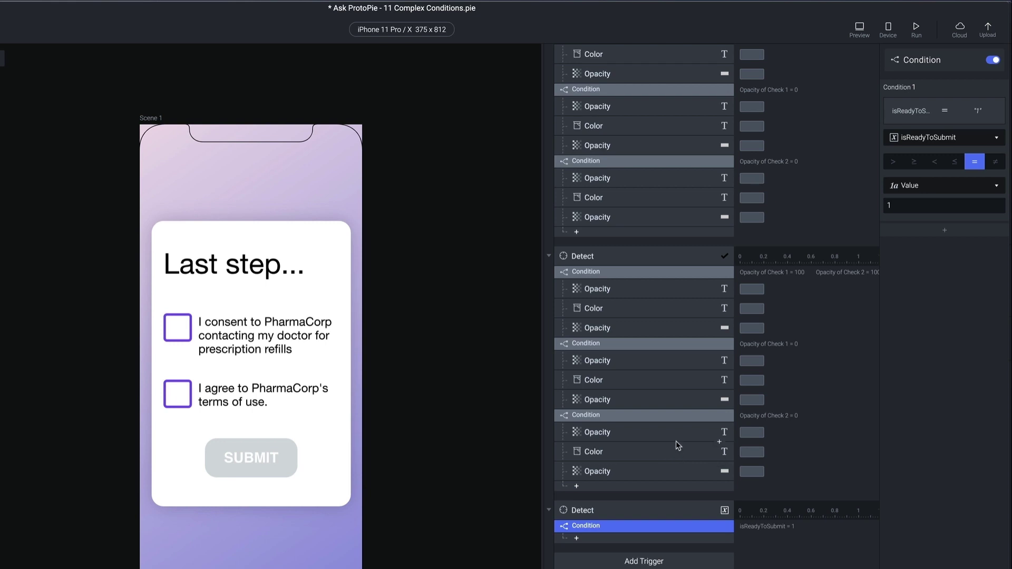
Move the three responses of the second Detect trigger's both-checks-at-100 condition into the isReadyToSubmit = 1 condition
left_click(625, 291)
left_click(630, 336, "shift")
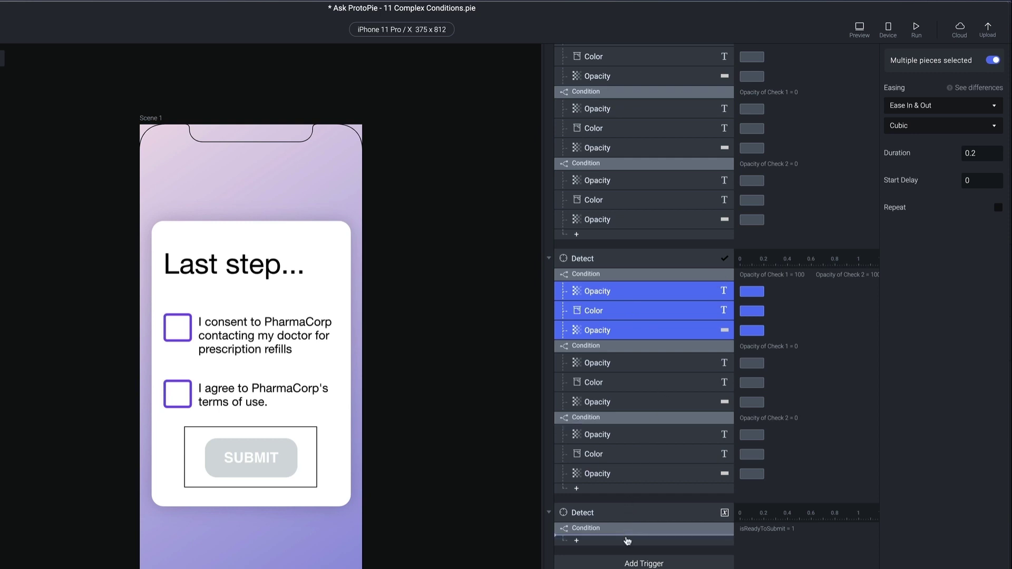
left_click_drag(627, 541, 627, 540)
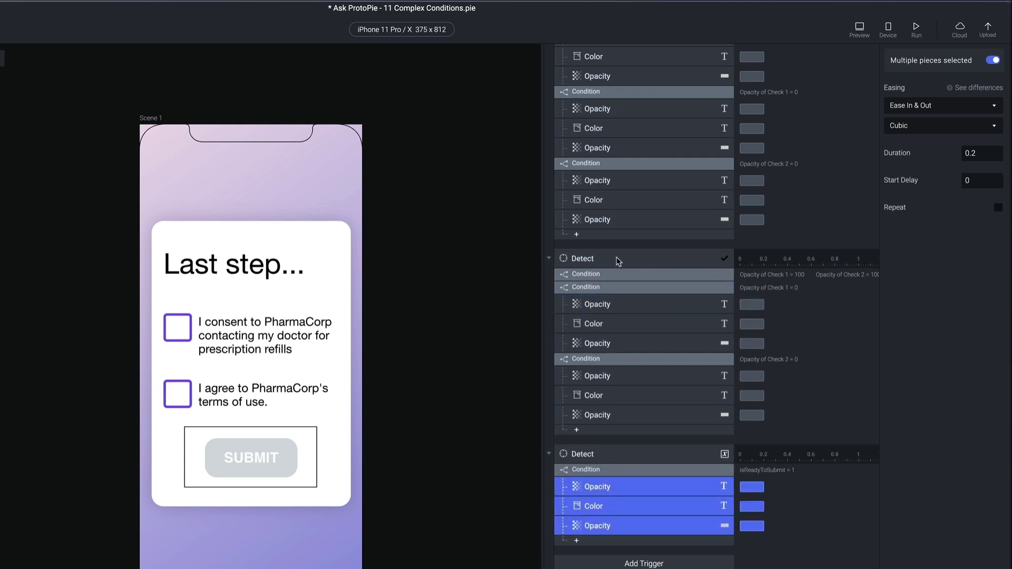
Add a second condition to the isReadyToSubmit Detect trigger that requires isReadyToSubmit to equal 0
left_click(615, 541)
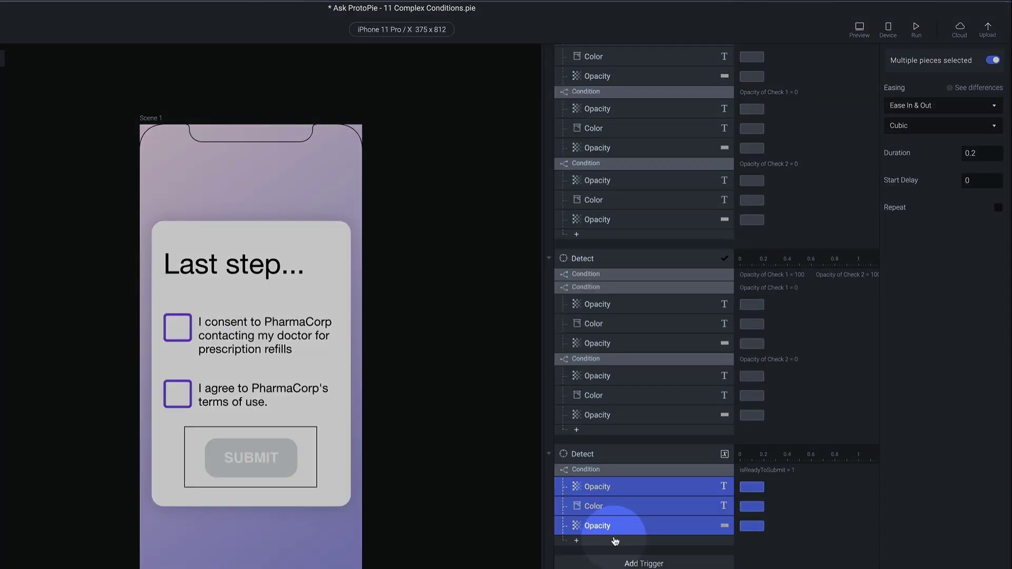
left_click(648, 524)
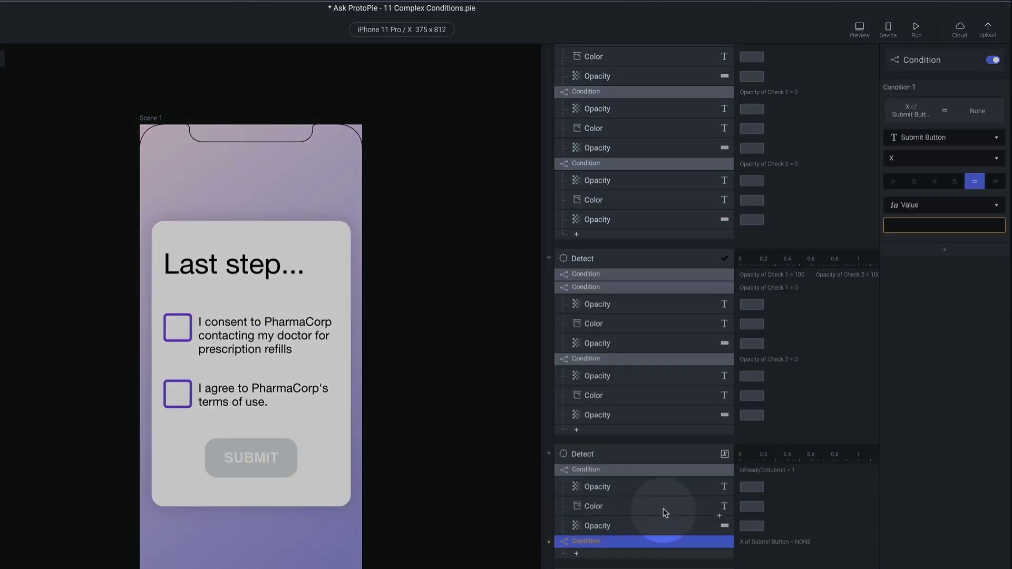
left_click(940, 139)
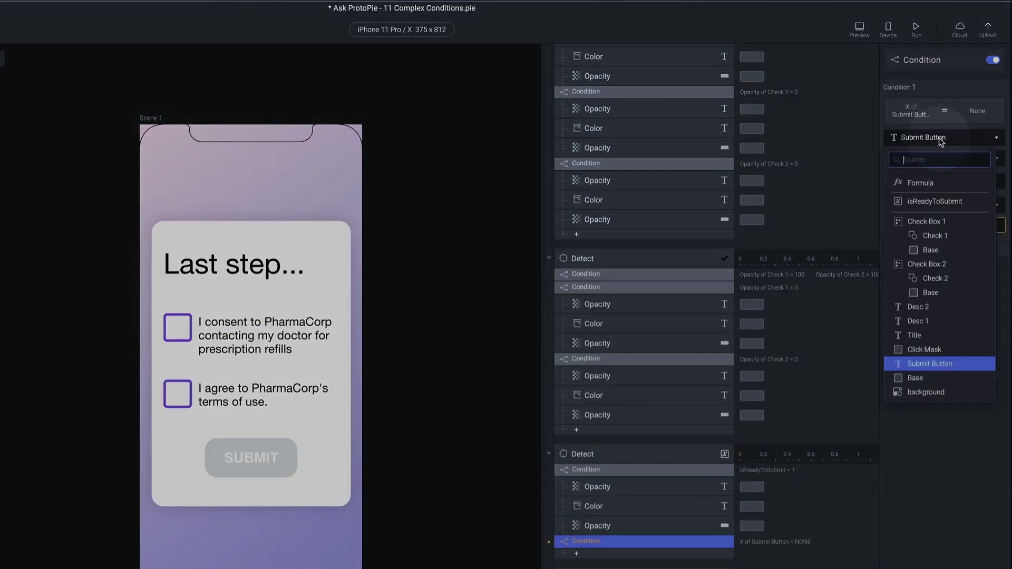
left_click(936, 202)
left_click(923, 208)
type("0")
key("Return")
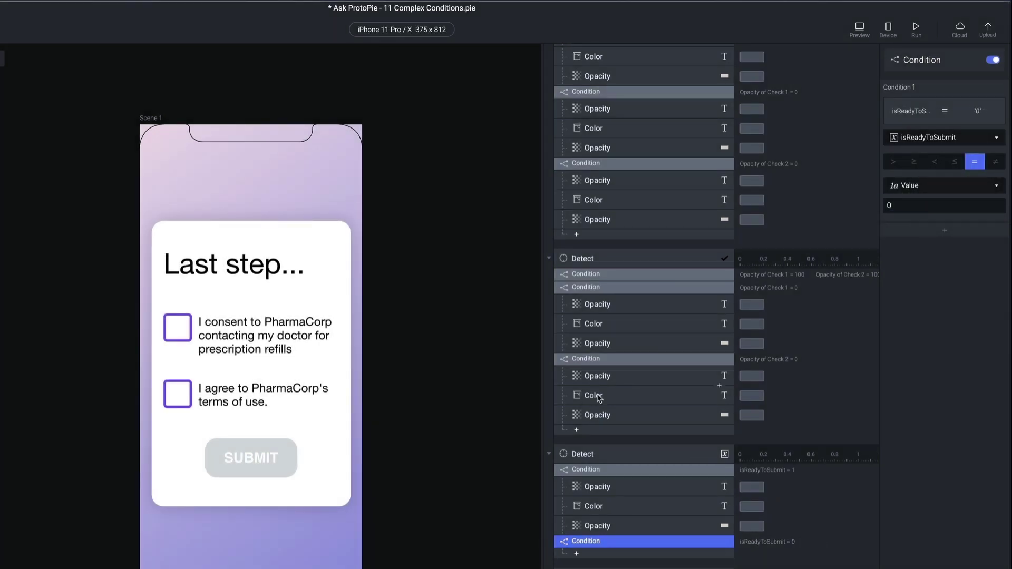
Move the three responses of the second Detect trigger's Check 1 = 0 condition into the isReadyToSubmit = 0 condition
left_click(604, 307)
left_click(607, 344, "shift")
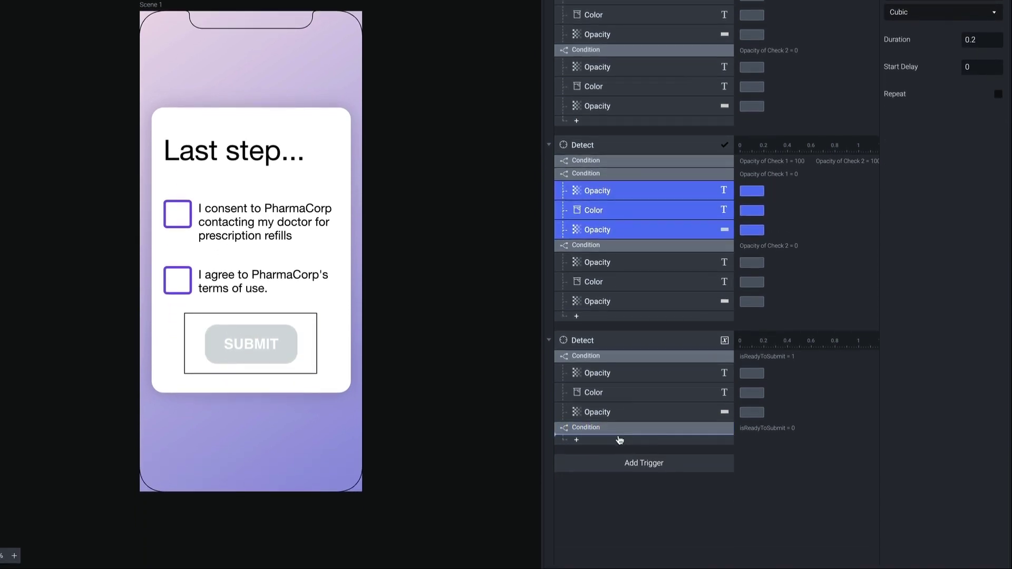
left_click_drag(619, 440, 620, 440)
Delete the Opacity, Color and Opacity responses from all three conditions of the Detect Check 1 trigger
scroll(610, 42, "up", 3)
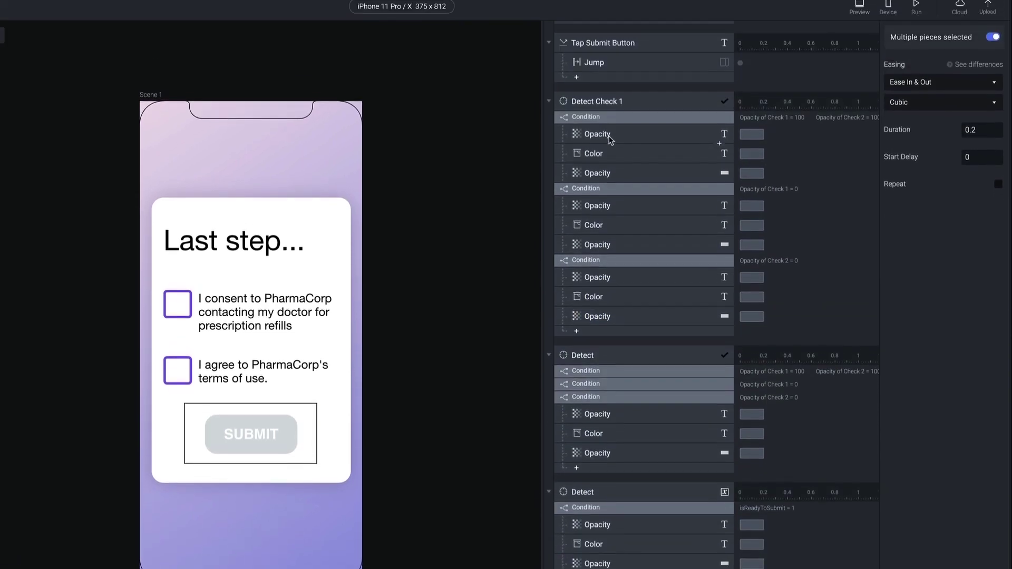
left_click(608, 136)
left_click(611, 172, "shift")
key("Delete")
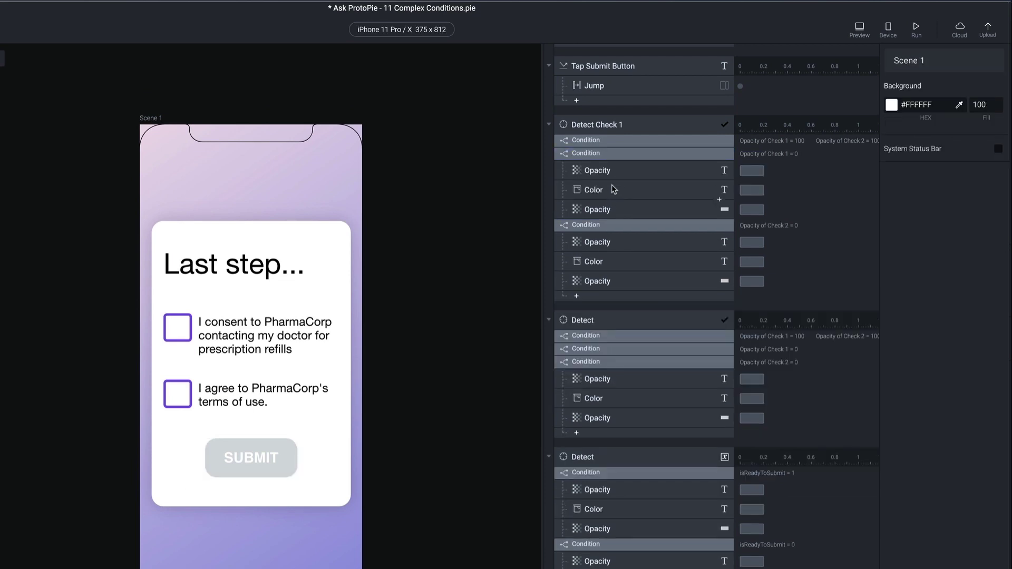
left_click(616, 172)
left_click(618, 210, "shift")
key("Delete")
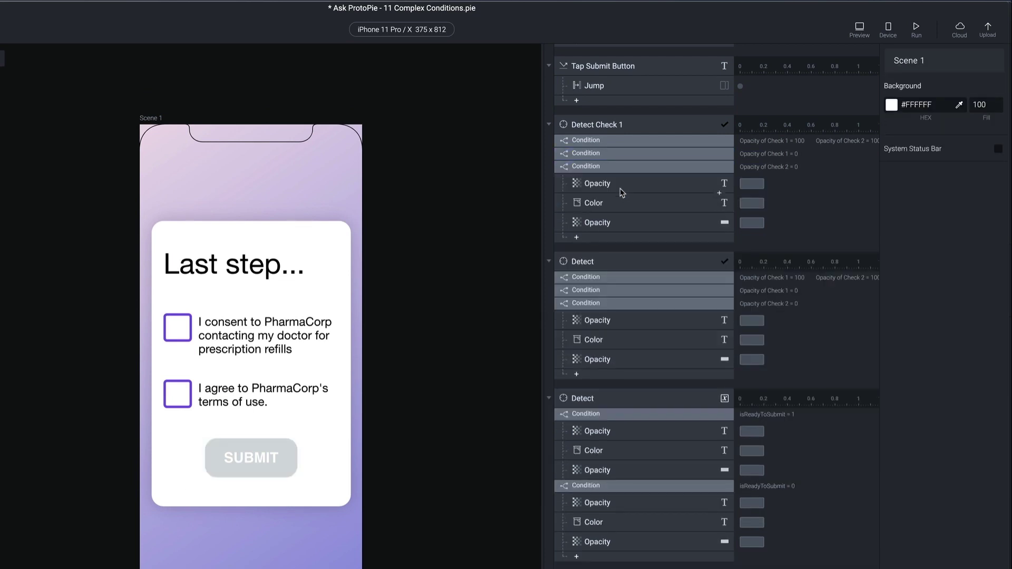
left_click(621, 184)
left_click(625, 224, "shift")
key("Delete")
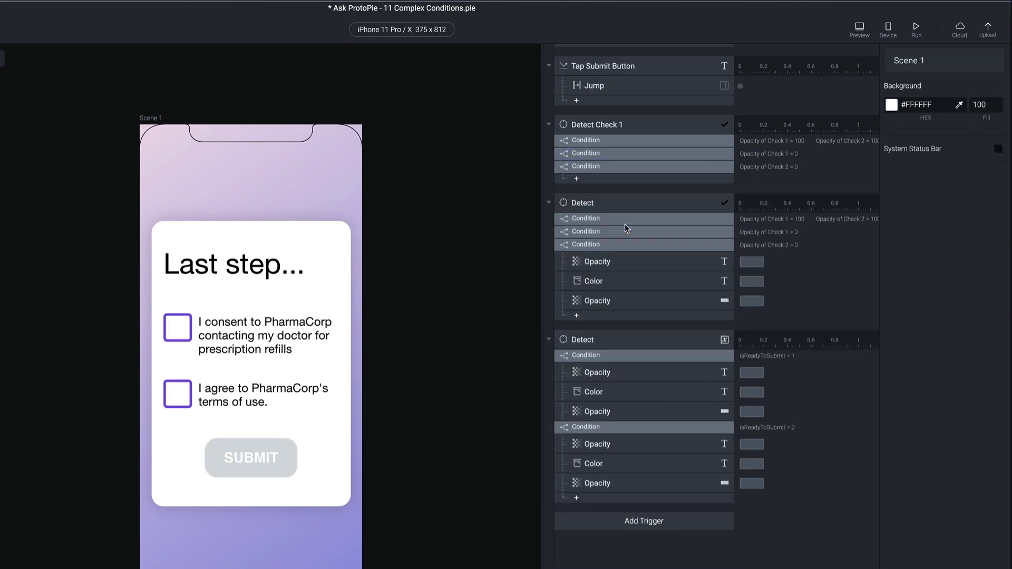
Delete the three responses remaining under the Check 2 = 0 condition of the second Detect trigger
left_click(624, 262)
left_click(622, 300, "shift")
key("Delete")
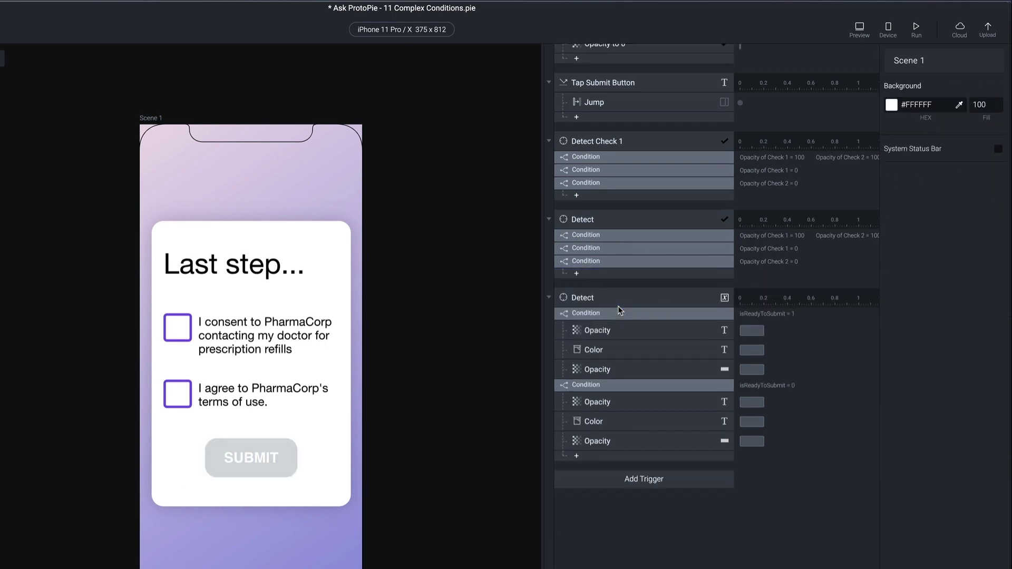
Review the settings of both isReadyToSubmit conditions and their Submit Button and Click Mask responses
left_click(610, 313)
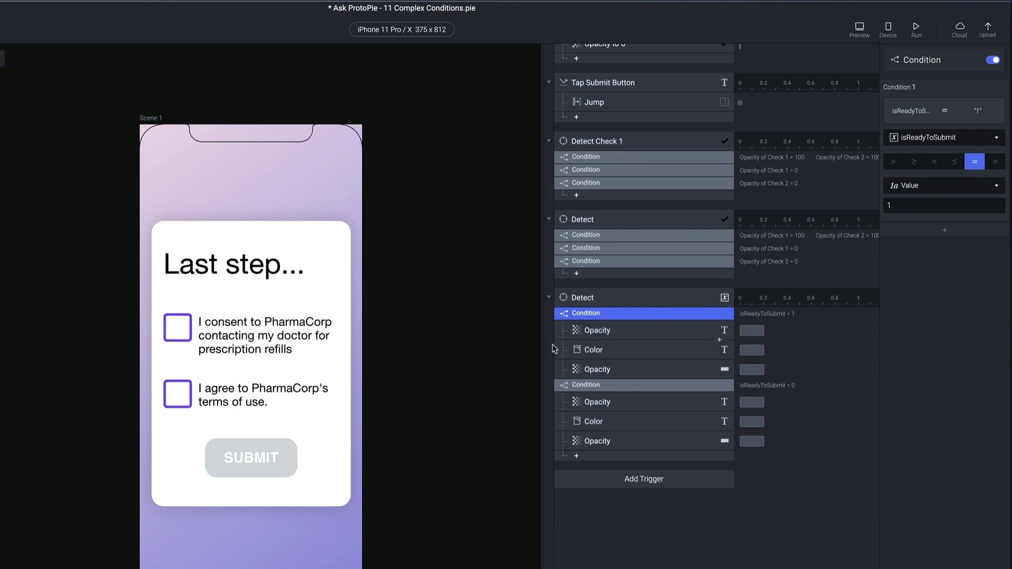
left_click(617, 333)
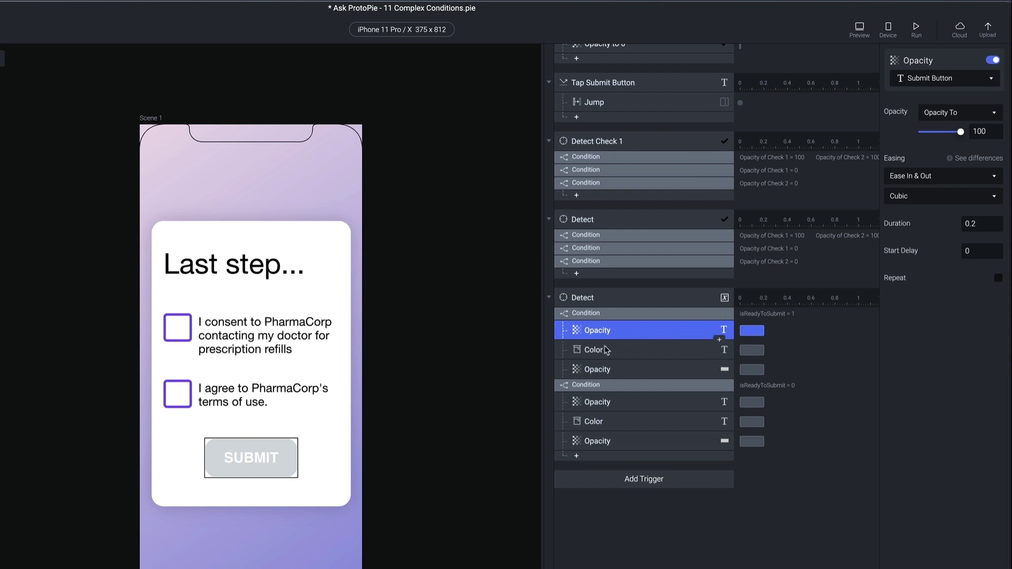
left_click(606, 352)
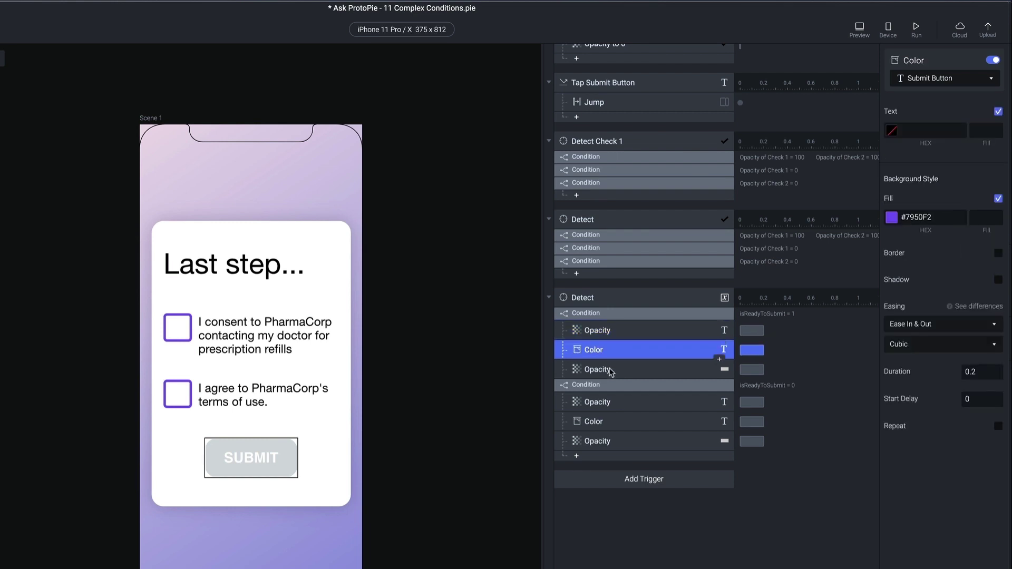
left_click(609, 370)
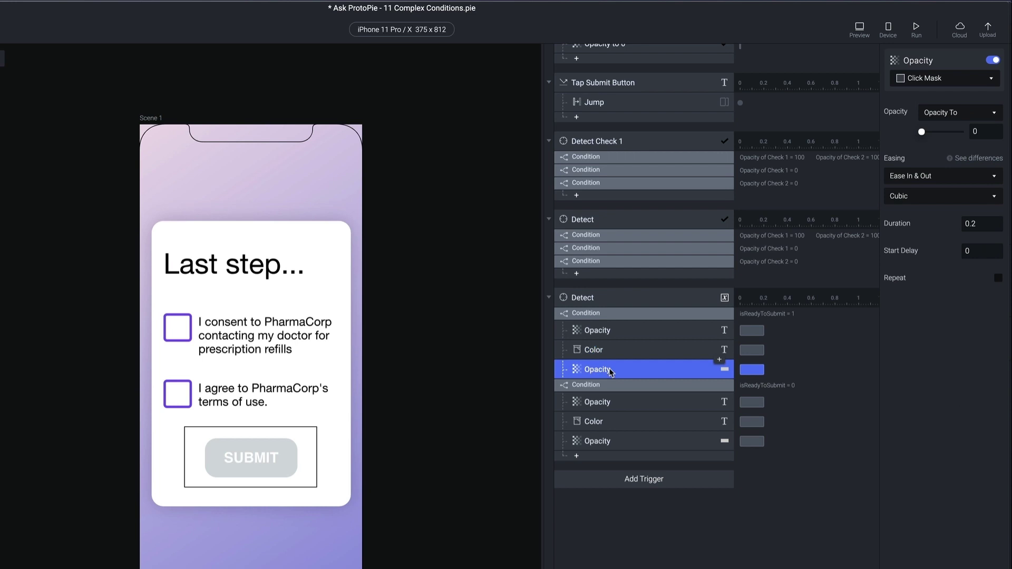
left_click(613, 386)
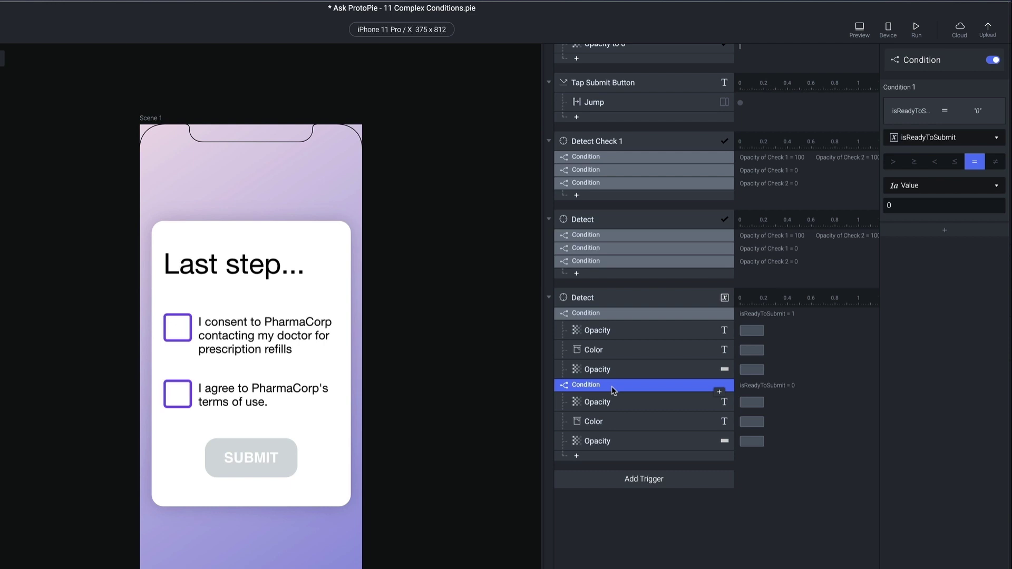
left_click(613, 405)
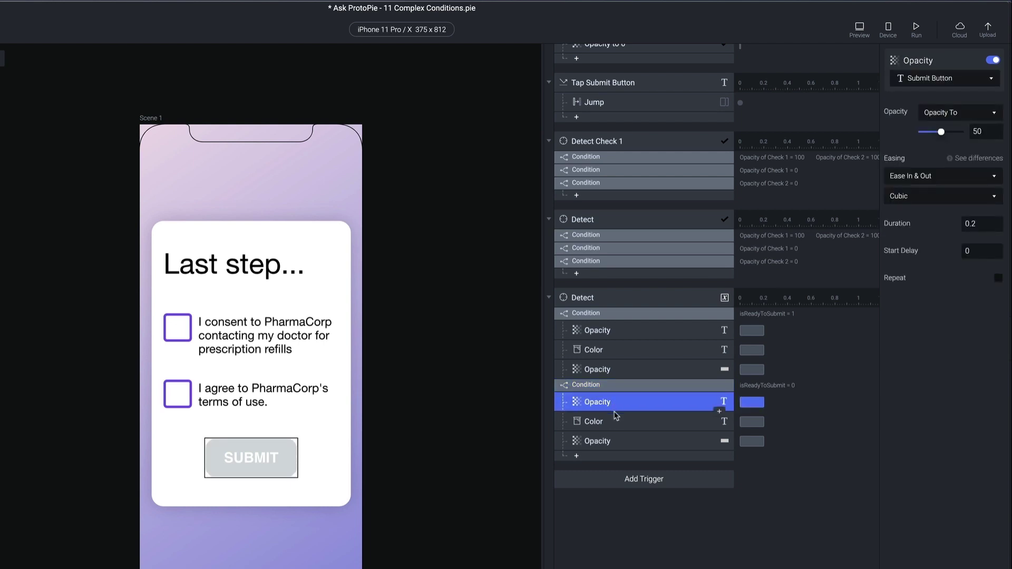
left_click(619, 424)
left_click(622, 445)
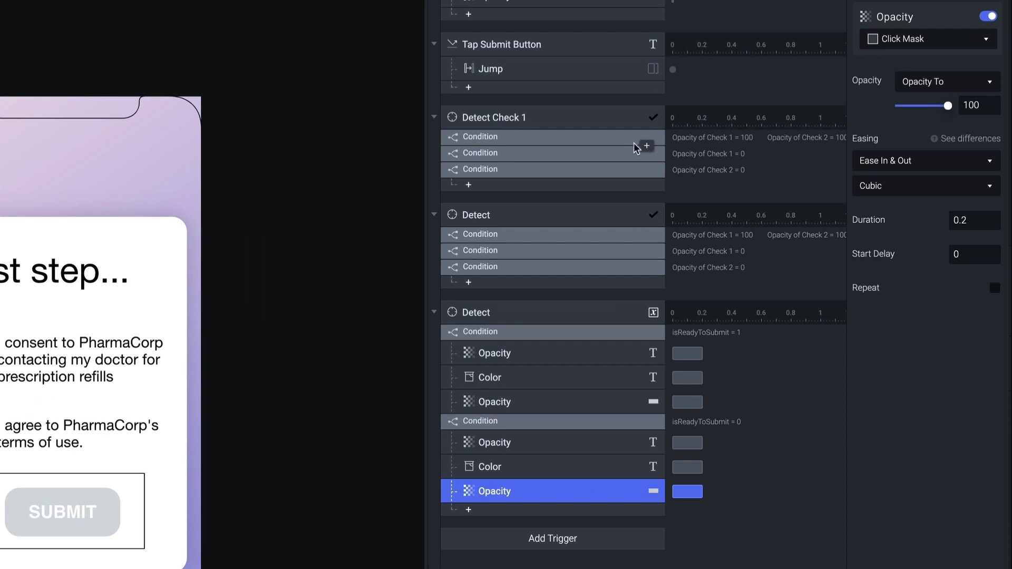
Add an Assign response to Detect Check 1's both-checks-at-100 condition that sets isReadyToSubmit to 1
left_click(551, 136)
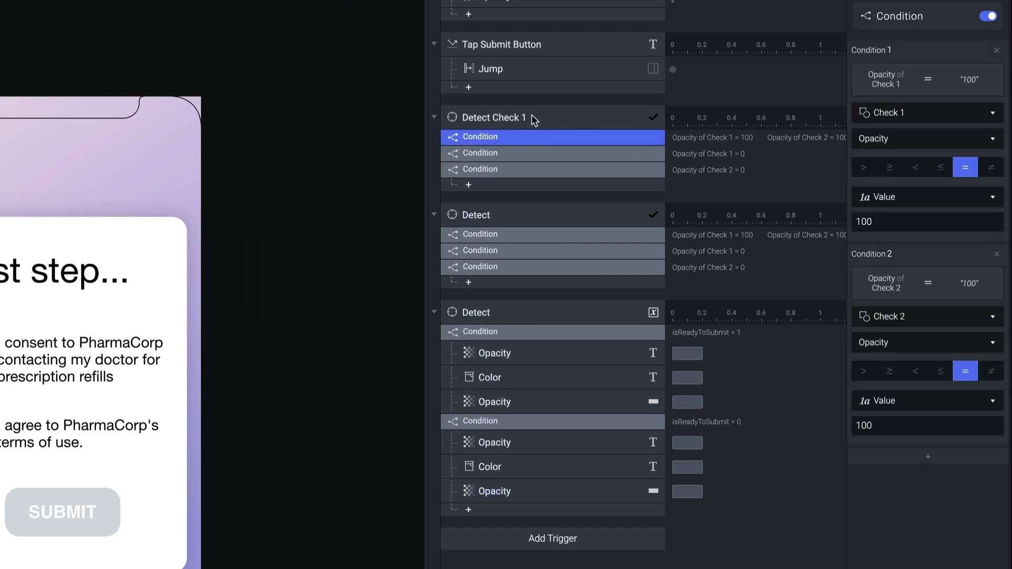
scroll(564, 158, "up", 2)
left_click(643, 229)
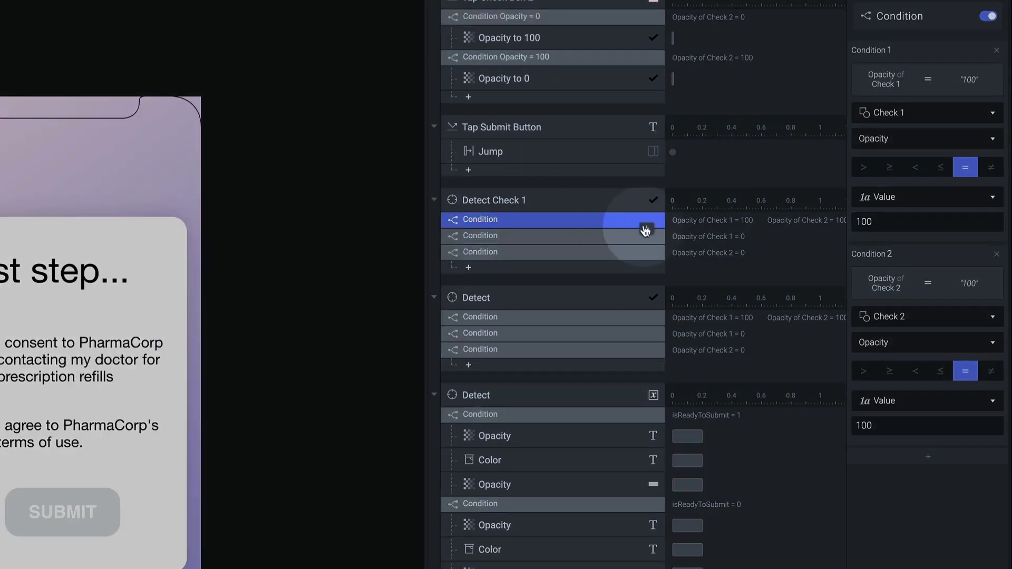
left_click(657, 507)
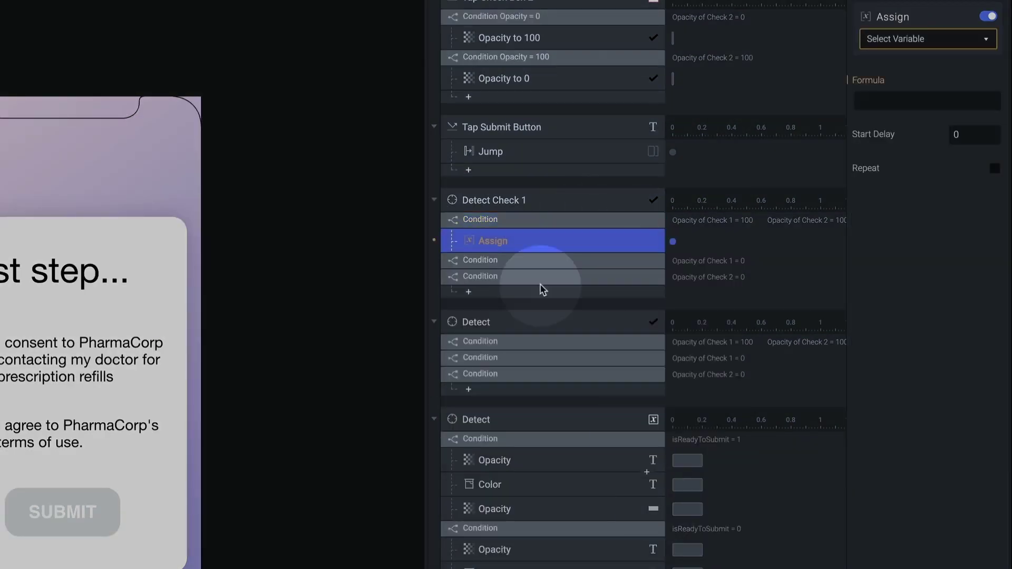
left_click(477, 219)
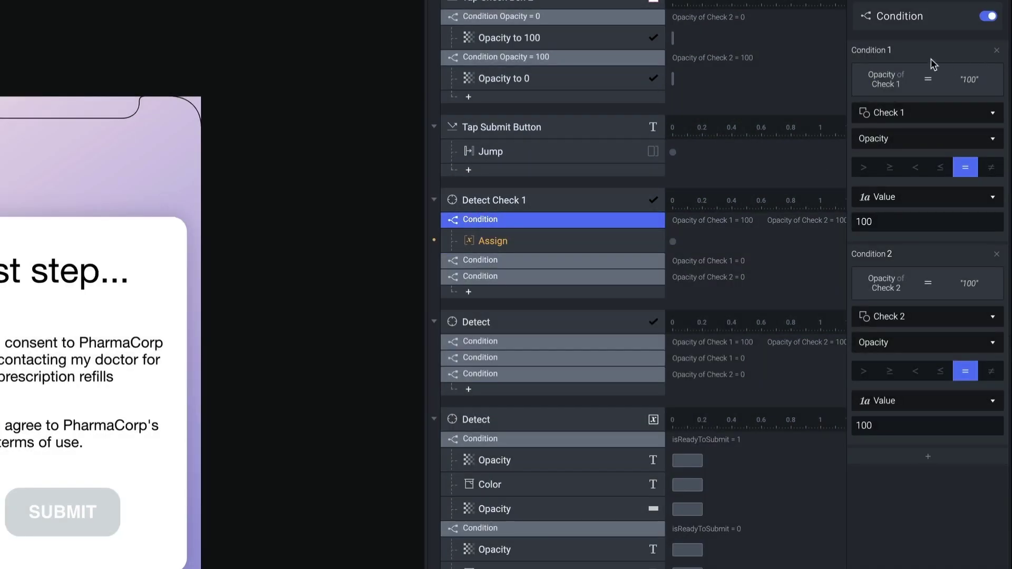
left_click(501, 244)
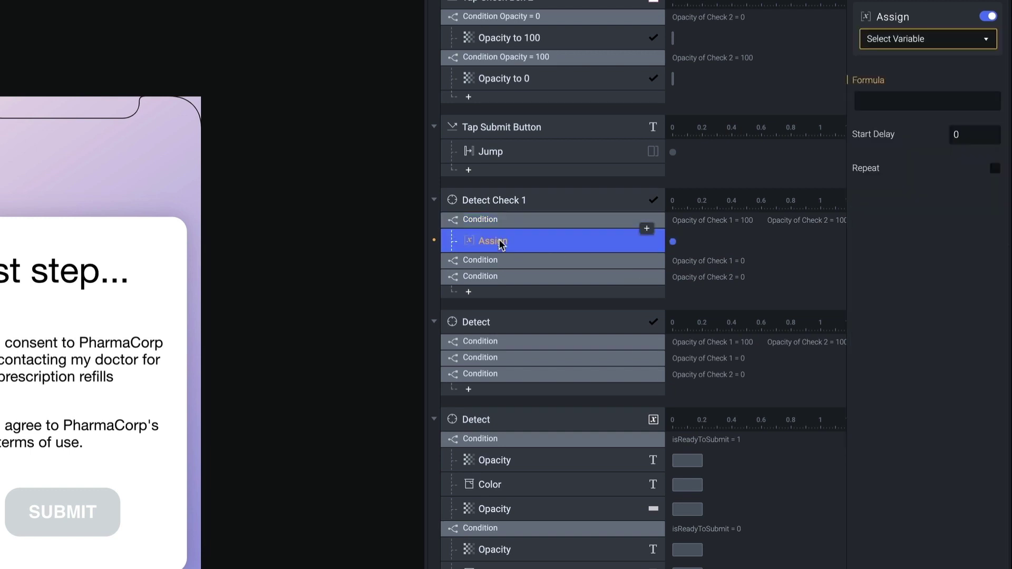
left_click(901, 41)
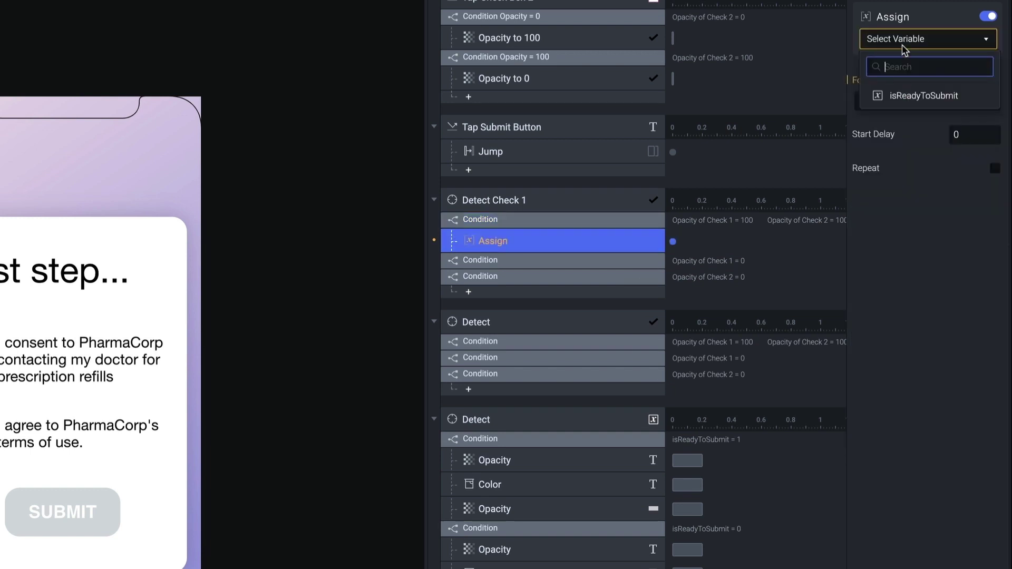
left_click(922, 95)
left_click(902, 100)
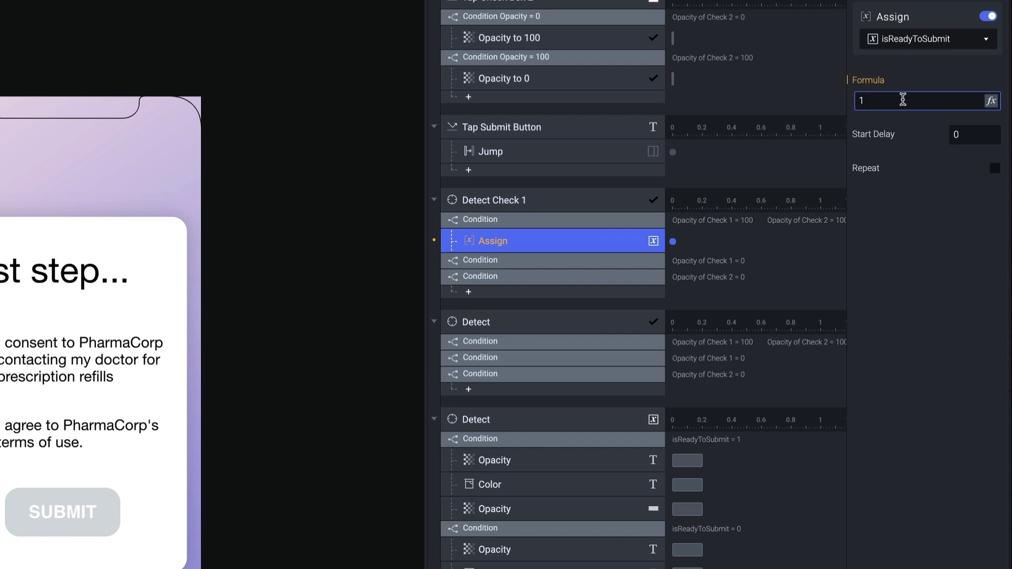
key("Return")
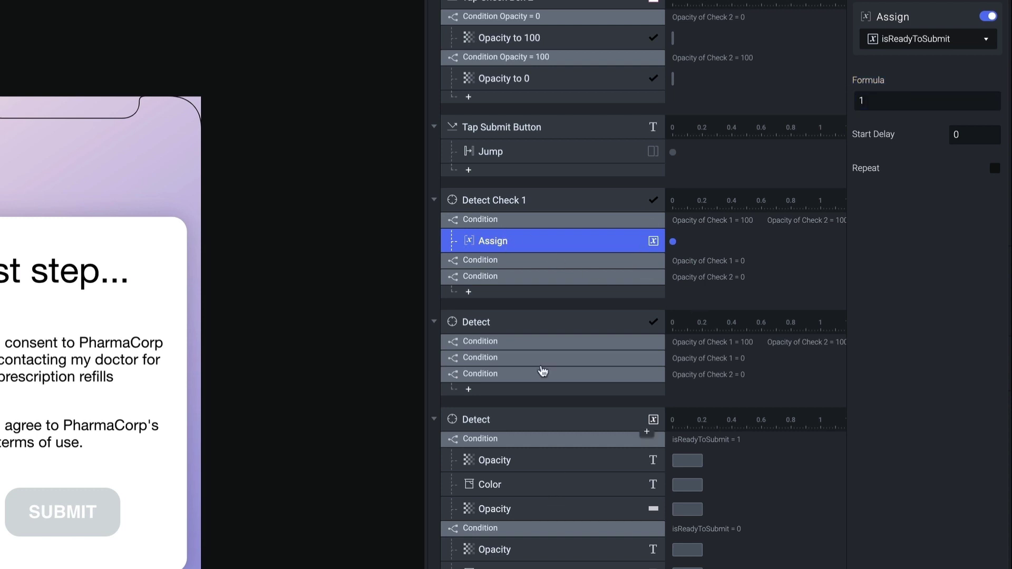
Copy the Assign response into the second Detect trigger's both-checks-at-100 condition and rename that trigger Detect Check 2
left_click(521, 341)
key("ctrl+v")
left_click(477, 322)
double_click(524, 320)
type("Check 2")
key("Return")
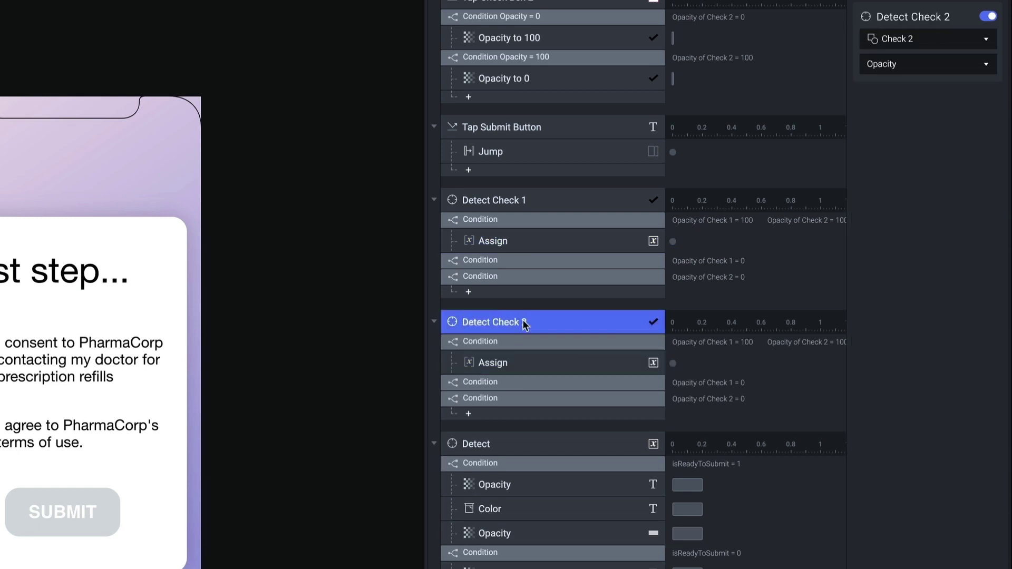
Duplicate Detect Check 1's Assign response into its Check 1 = 0 condition and set the copy's formula to 0
left_click(509, 242)
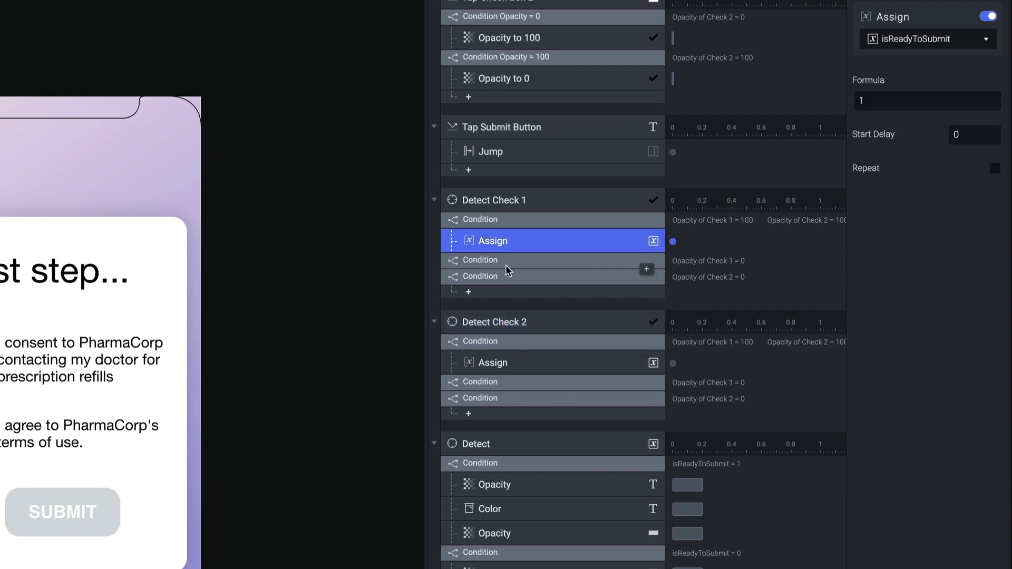
left_click(505, 265)
key("ctrl+v")
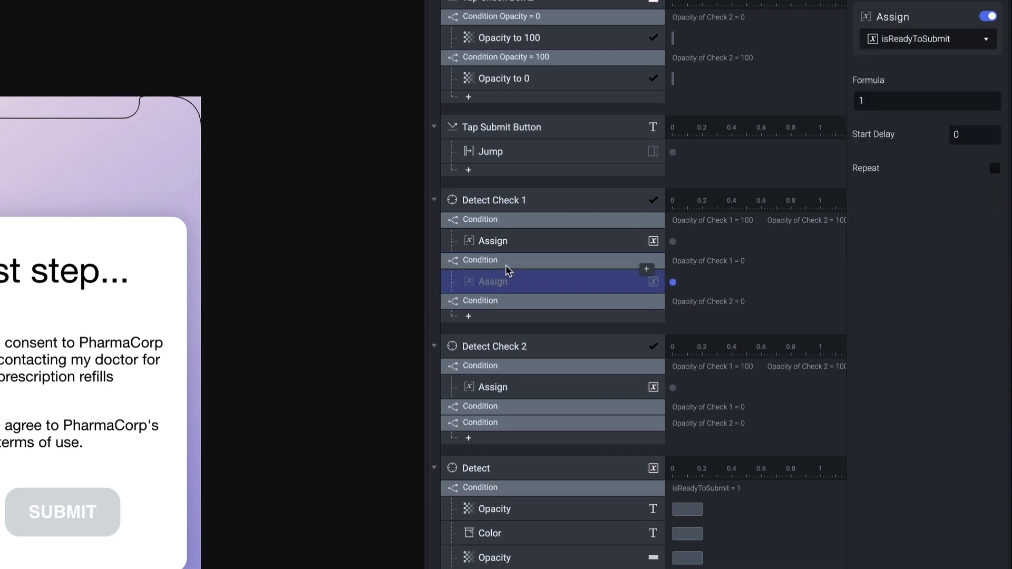
left_click(880, 97)
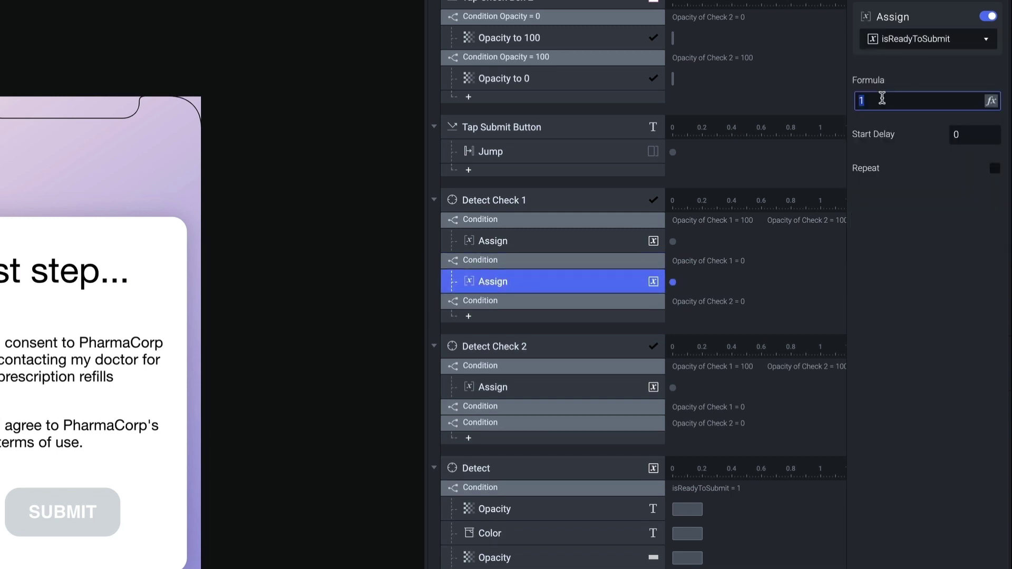
type("0")
key("Return")
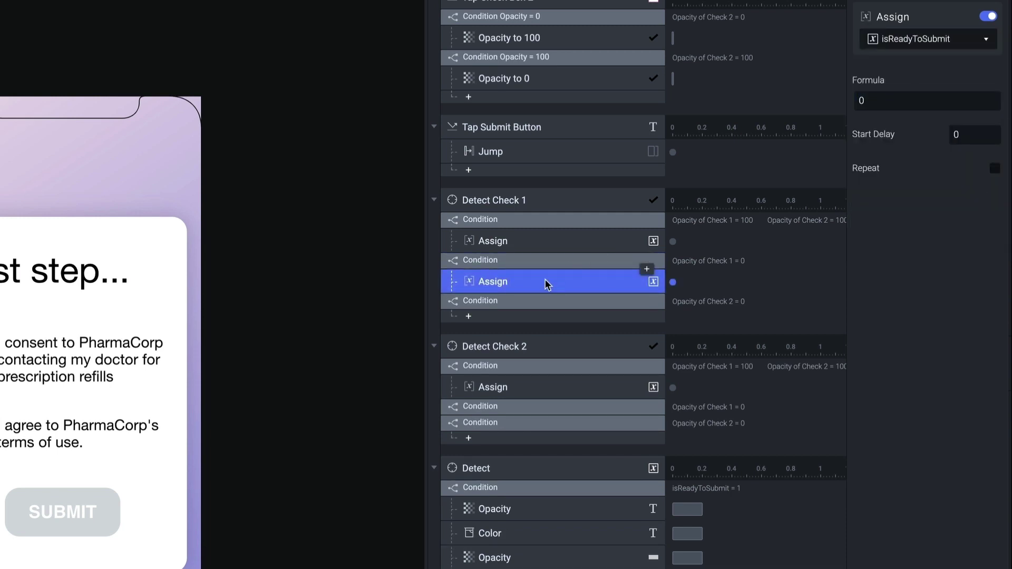
Copy the Assign response with formula 0 into Detect Check 1's Check 2 = 0 condition and both zero-opacity conditions of Detect Check 2
left_click_drag(546, 284, 537, 298)
left_click(529, 430)
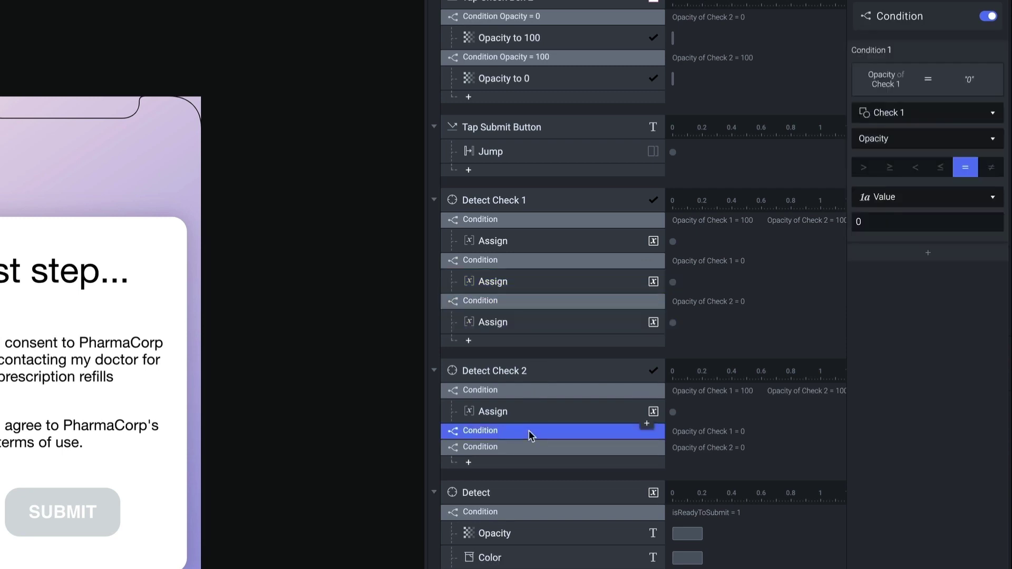
key("ctrl+v")
left_click(528, 471)
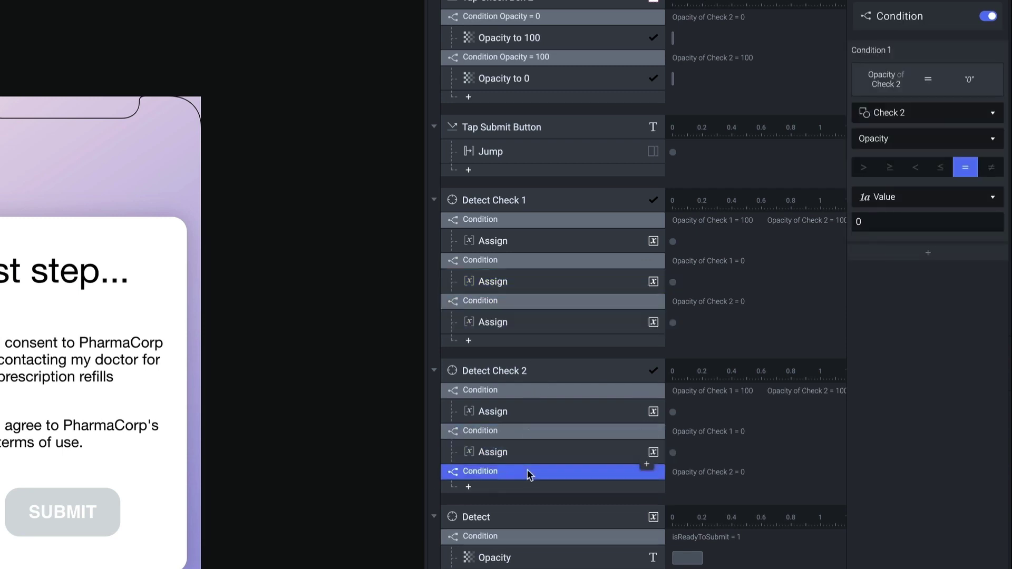
key("ctrl+v")
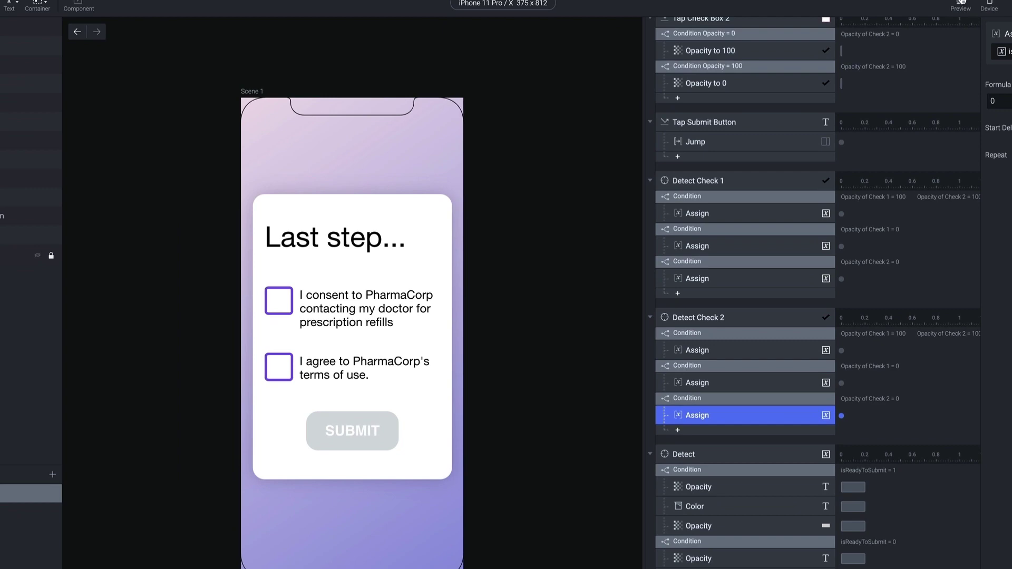
Show the isReadyToSubmit variable's debug label on the scene and place it above the white card
left_click(960, 3)
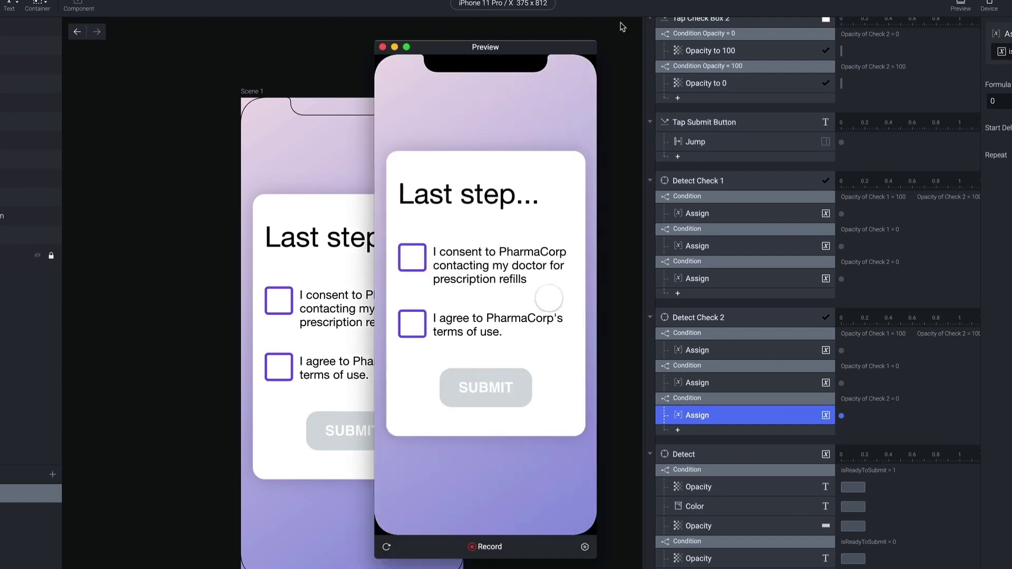
left_click(382, 47)
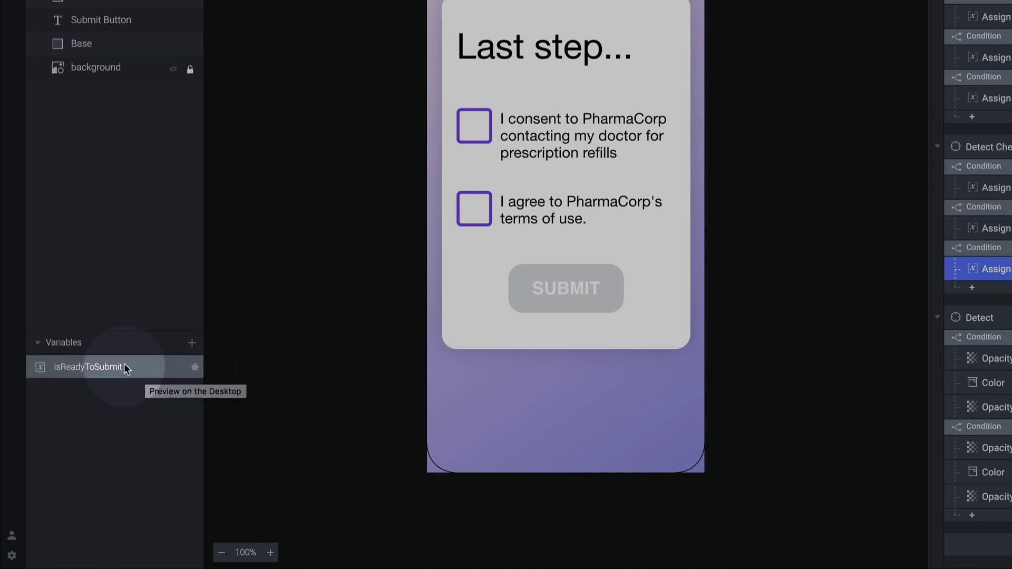
left_click(198, 371)
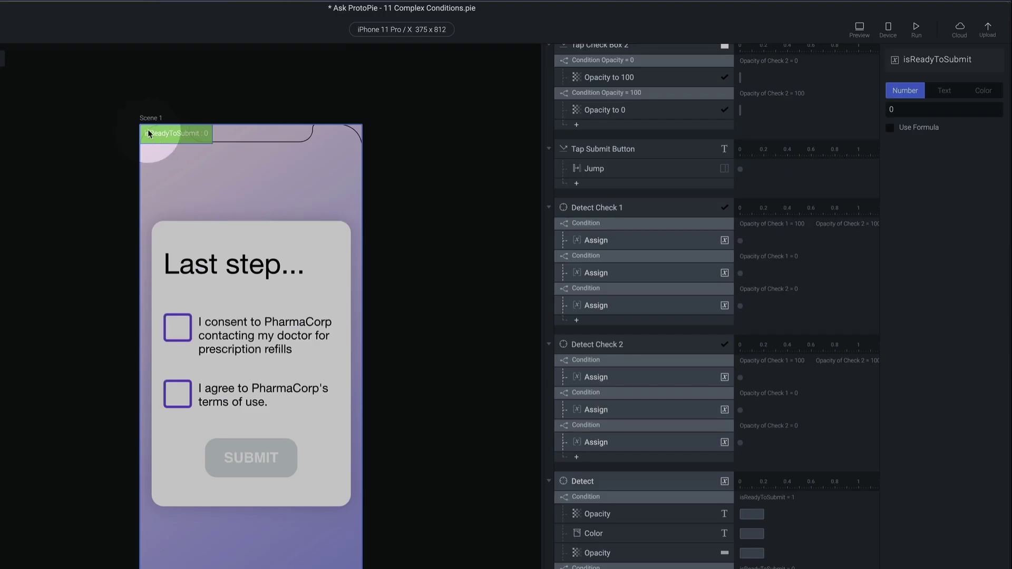
left_click_drag(144, 132, 227, 194)
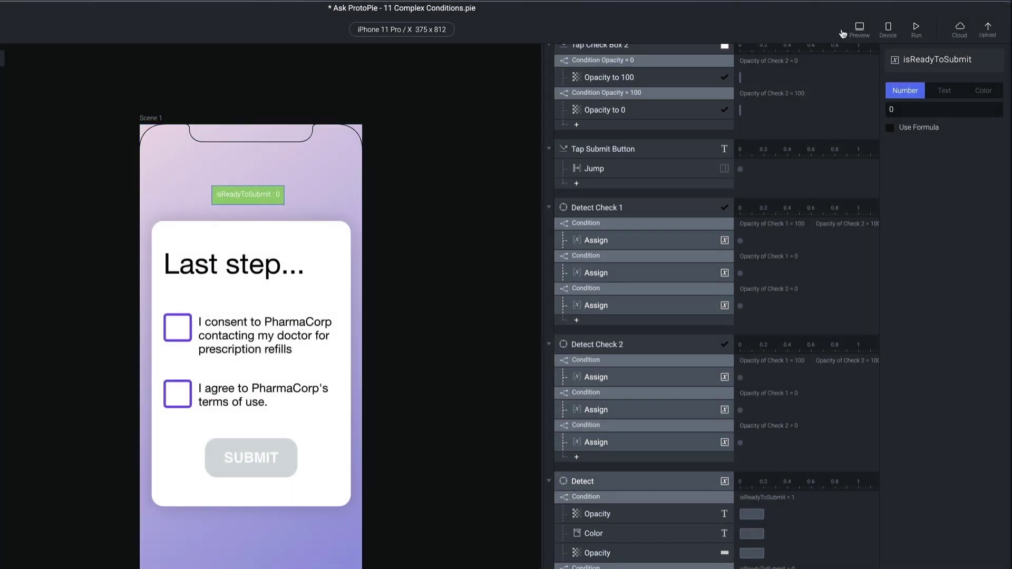
Preview the prototype and toggle both consent checkboxes in different combinations to check isReadyToSubmit and the Submit button
left_click(859, 29)
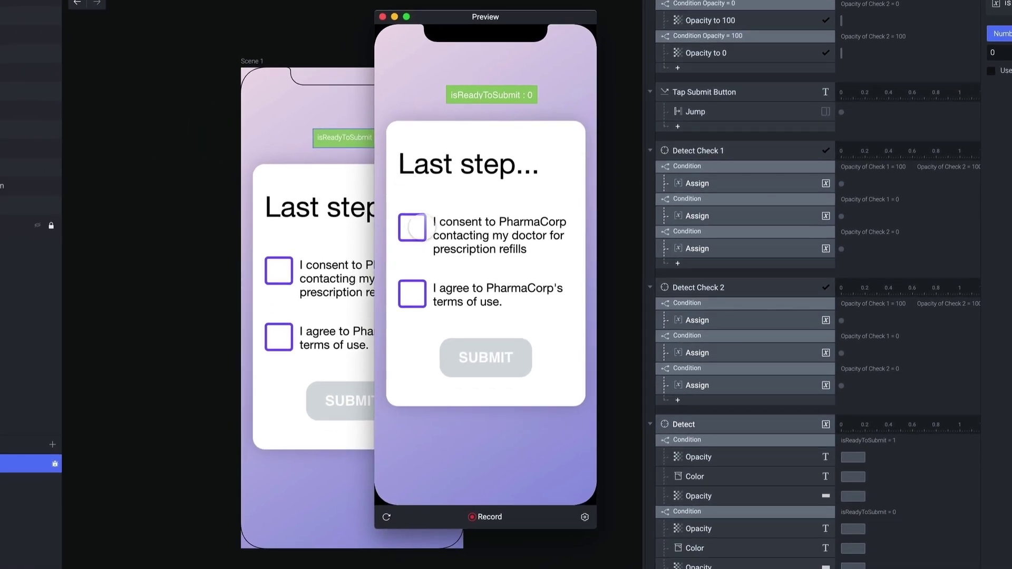
left_click(312, 285)
left_click(412, 293)
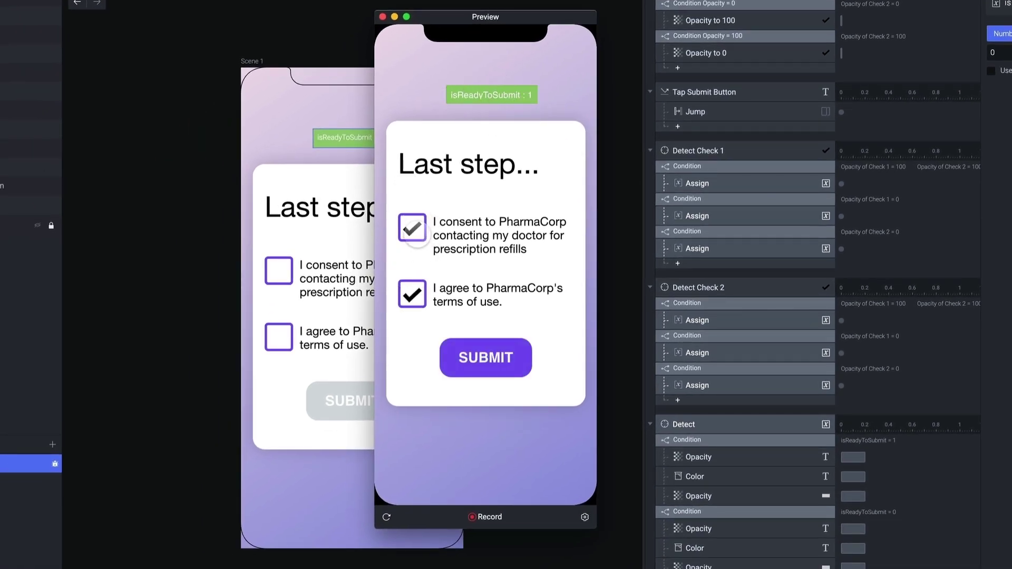
left_click(412, 227)
left_click(412, 294)
left_click(412, 227)
left_click(412, 293)
left_click(412, 228)
left_click(412, 293)
left_click(413, 294)
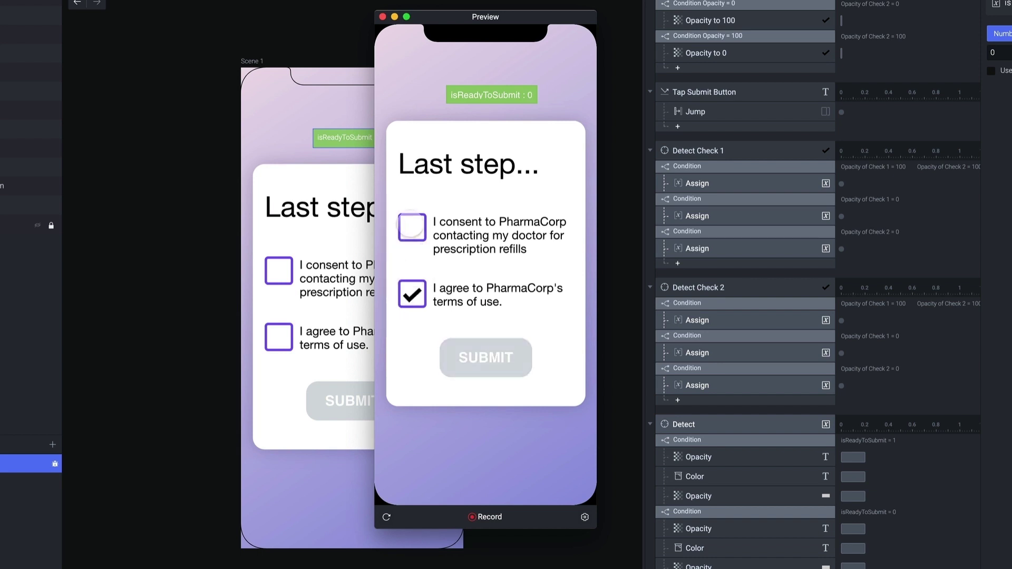
left_click(412, 228)
left_click(412, 228)
left_click(412, 294)
left_click(412, 228)
left_click(412, 294)
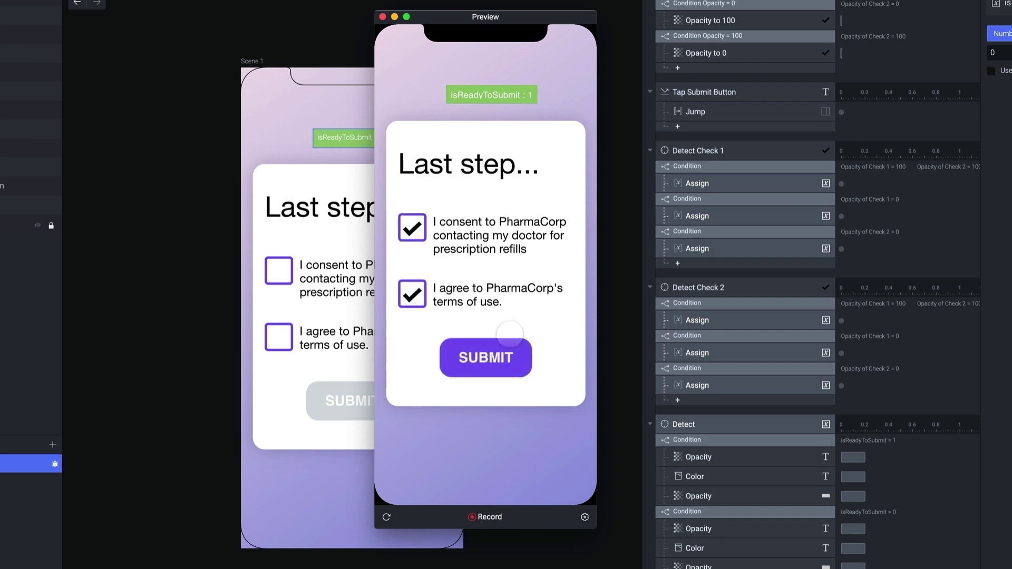
left_click(383, 17)
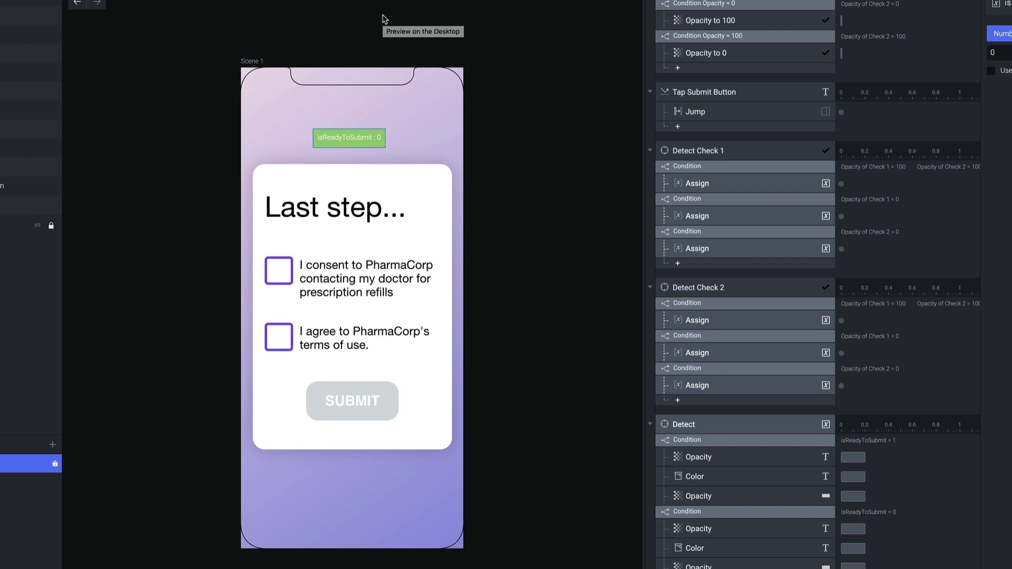
Rename the Detect trigger that watches the variable as Detect isReadyToSubmit
left_click(414, 419)
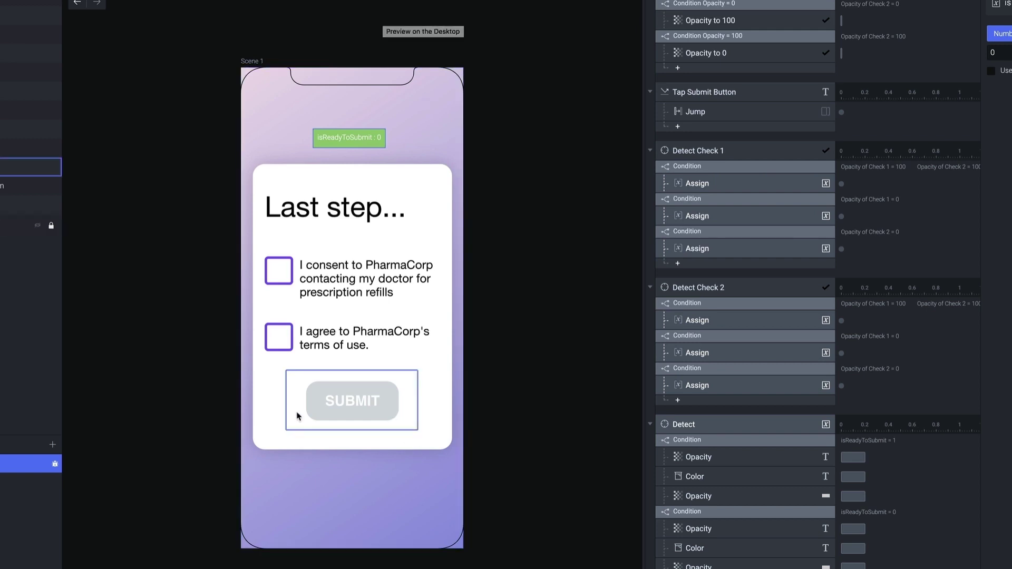
left_click(498, 428)
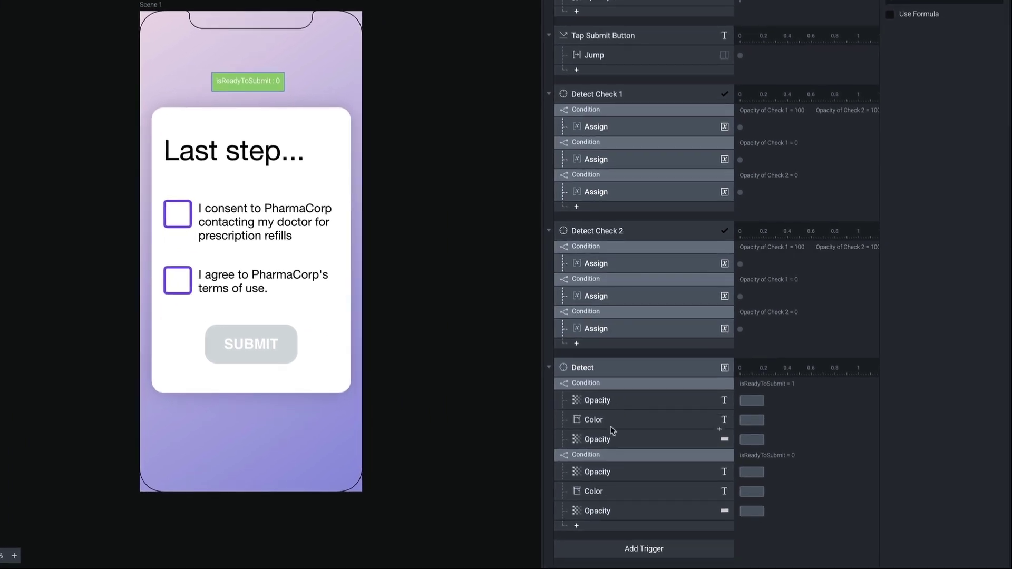
left_click(610, 420)
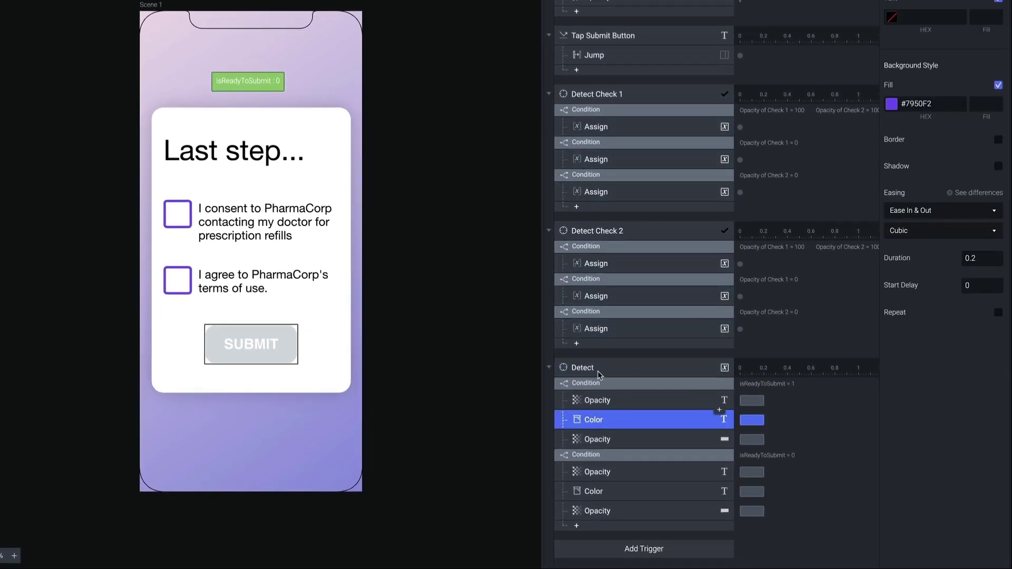
double_click(614, 367)
left_click(615, 366)
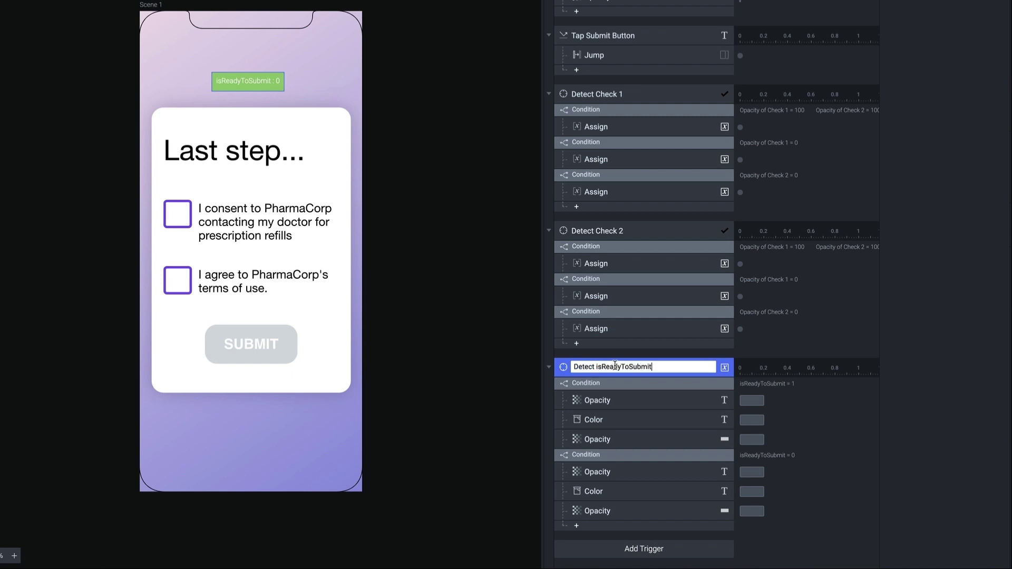
key("Return")
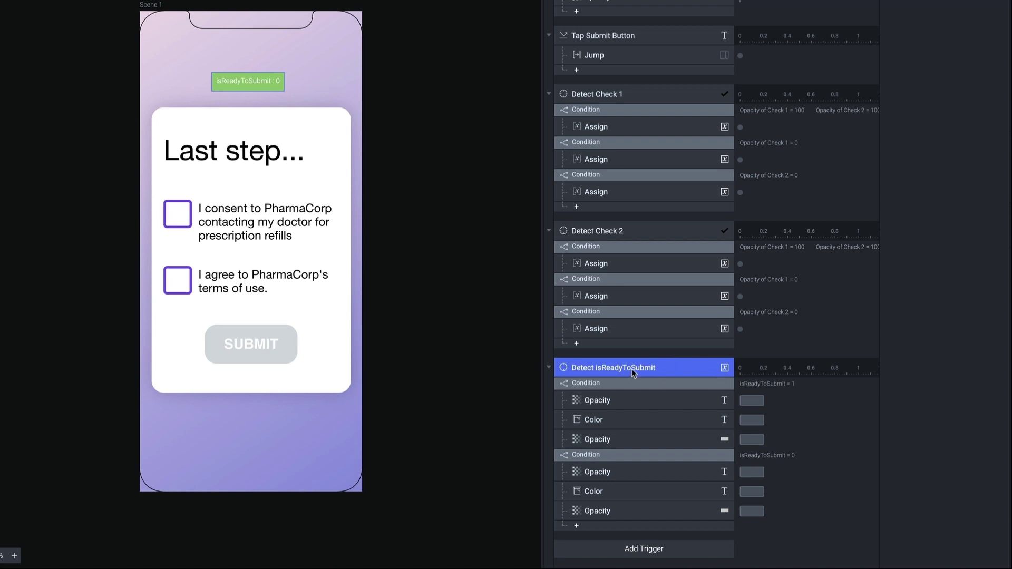
Set the background fill of the Color response under the isReadyToSubmit = 1 condition to green #82C91E
left_click(613, 419)
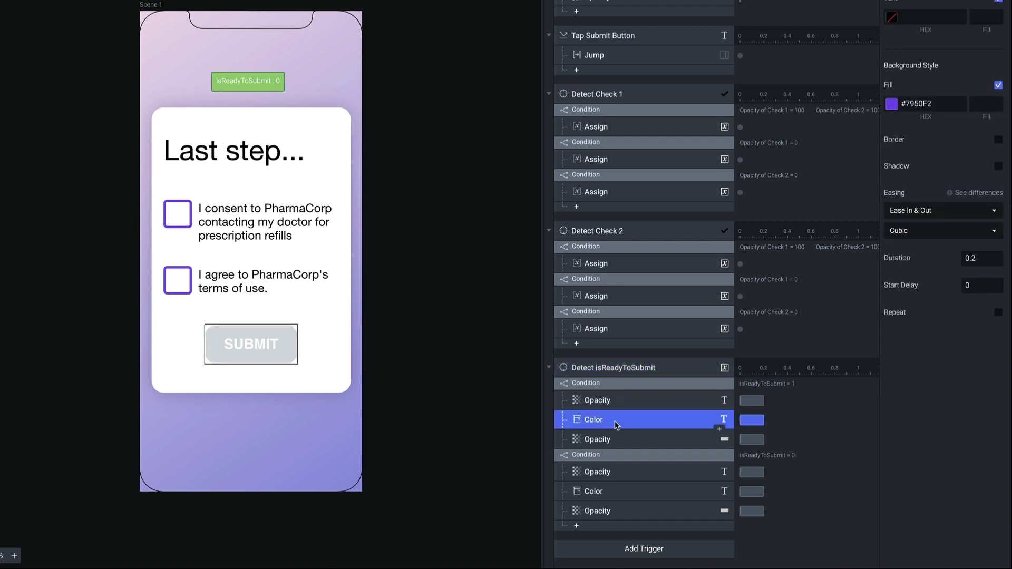
left_click(891, 104)
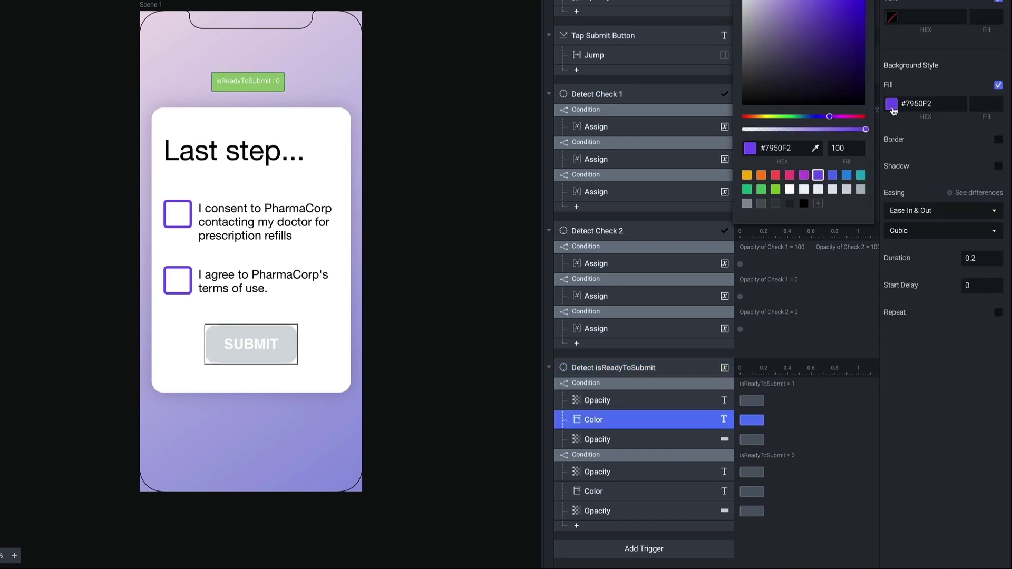
left_click(777, 191)
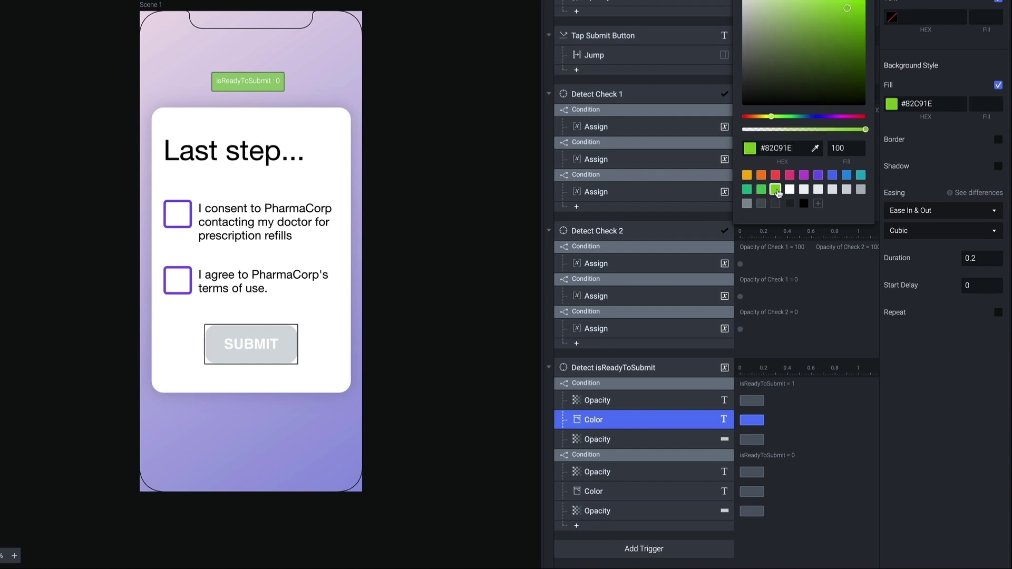
left_click(903, 392)
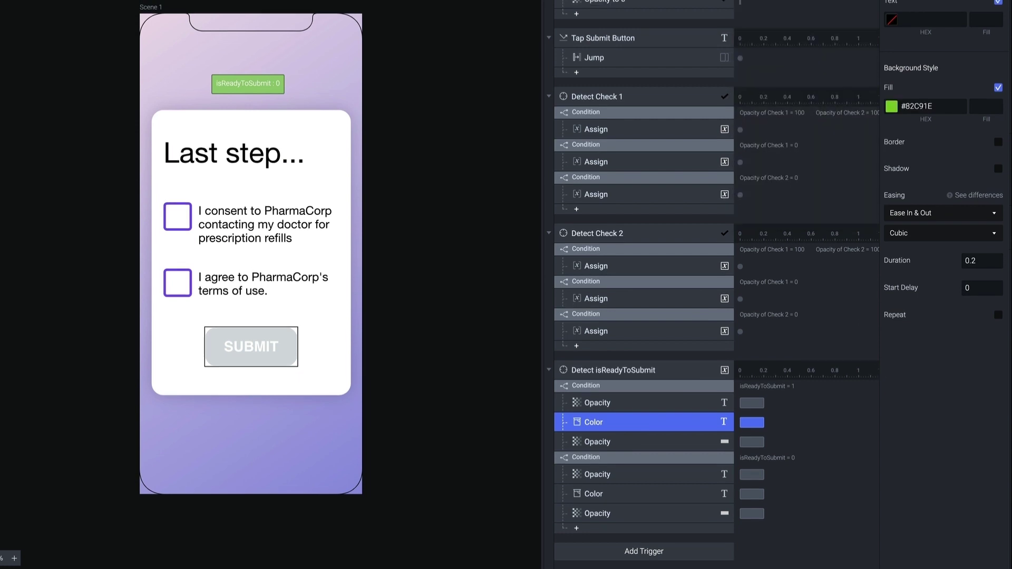
Preview the prototype again, toggle the consent checkboxes to test the button's new color, and submit the form
key("super+p")
left_click(310, 228)
left_click(314, 285)
left_click(311, 293)
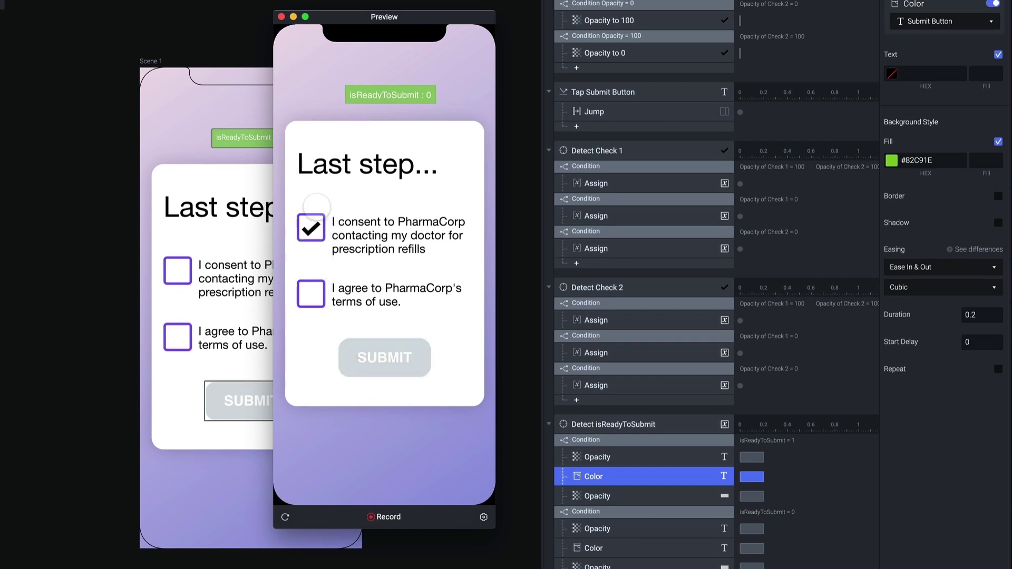
left_click(311, 228)
left_click(311, 293)
left_click(311, 228)
left_click(310, 294)
left_click(311, 293)
left_click(389, 358)
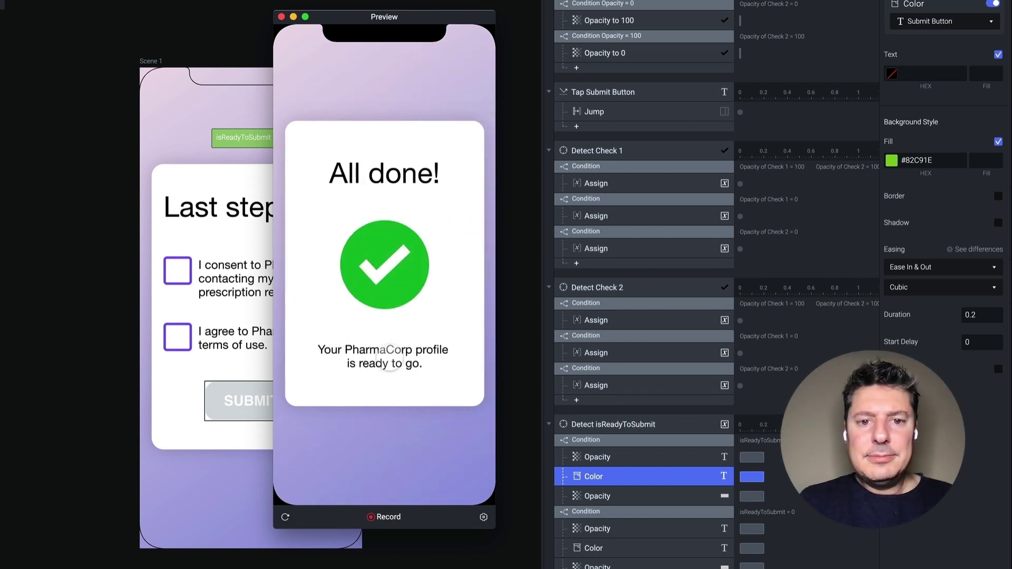